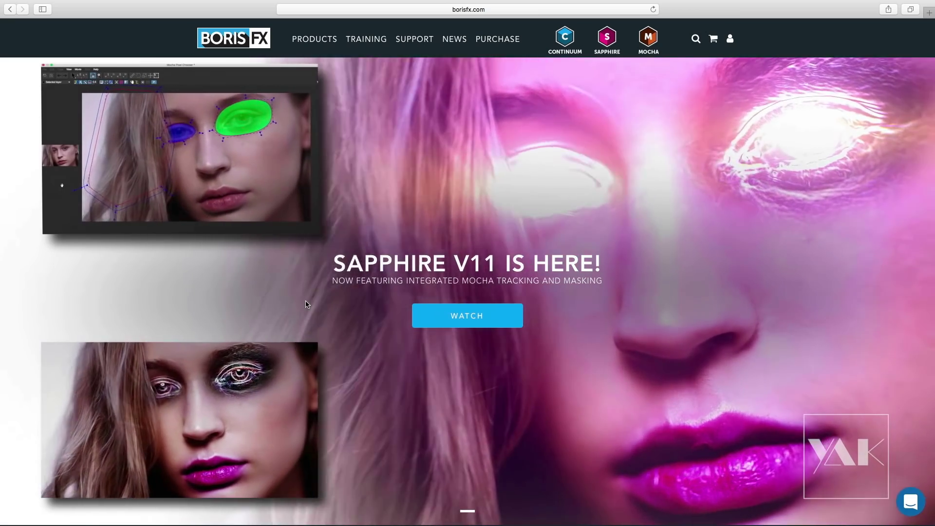
Scroll past the Overview to What's New, showing integrated Mocha tracking and 50+ new presets
scroll(307, 305, down, 1)
scroll(307, 304, down, 4)
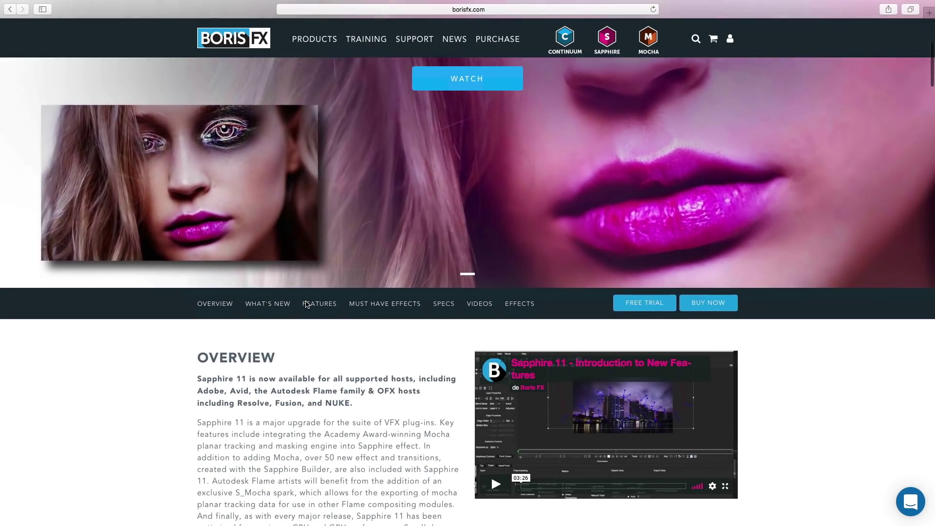
scroll(307, 304, down, 2)
scroll(305, 300, down, 1)
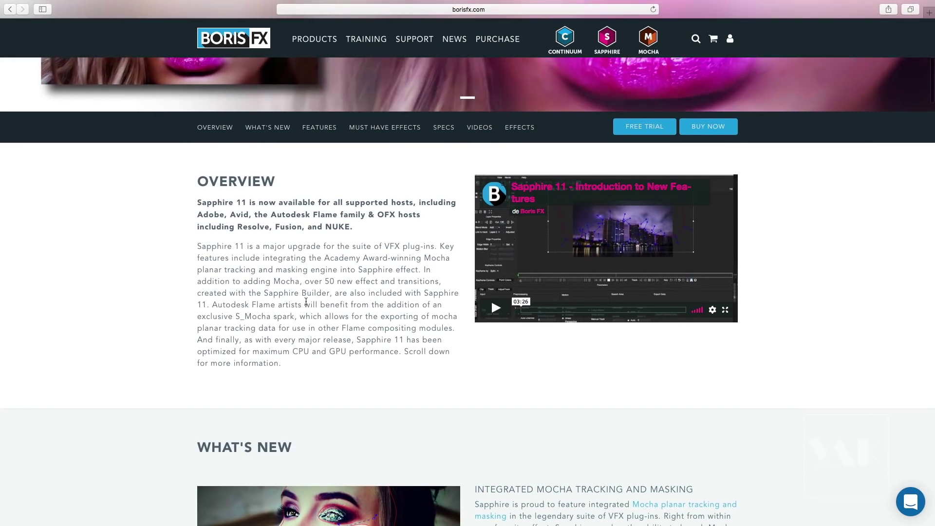
scroll(305, 302, down, 2)
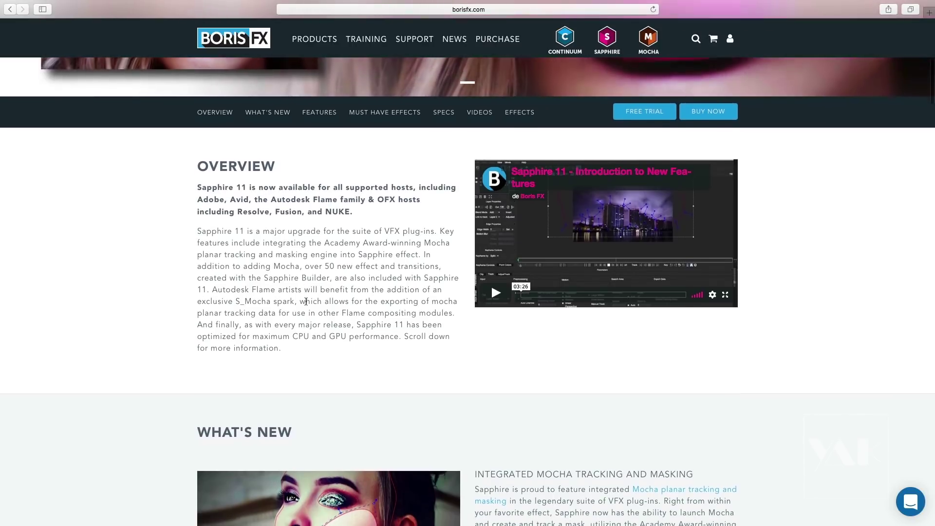
scroll(305, 302, down, 2)
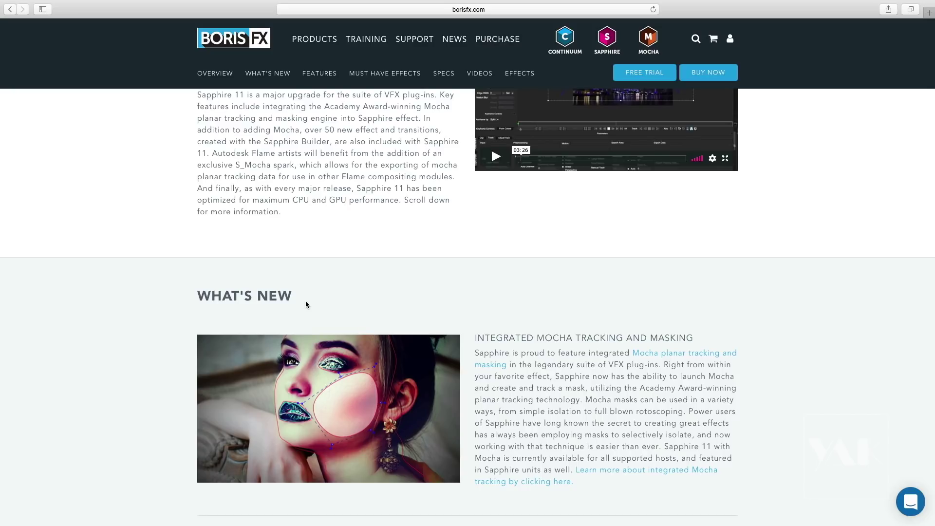
scroll(306, 301, down, 2)
scroll(305, 302, down, 3)
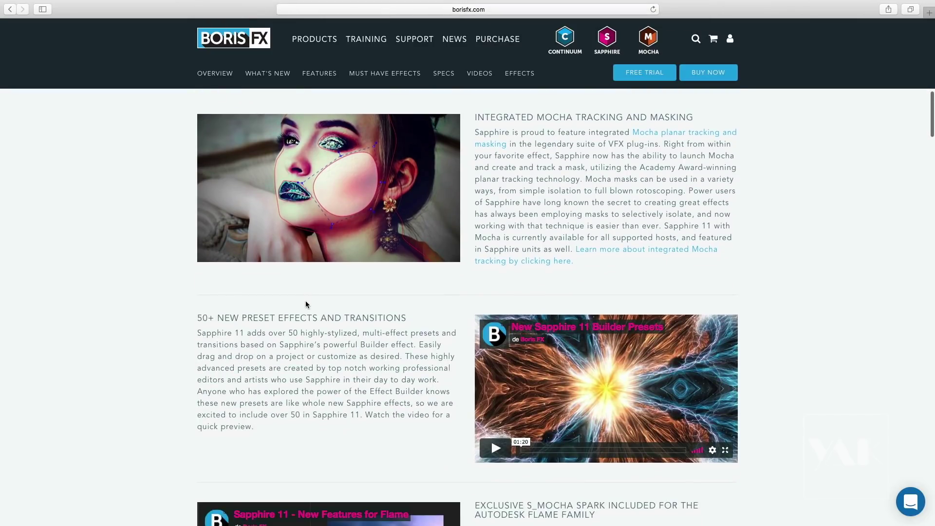
scroll(306, 303, up, 1)
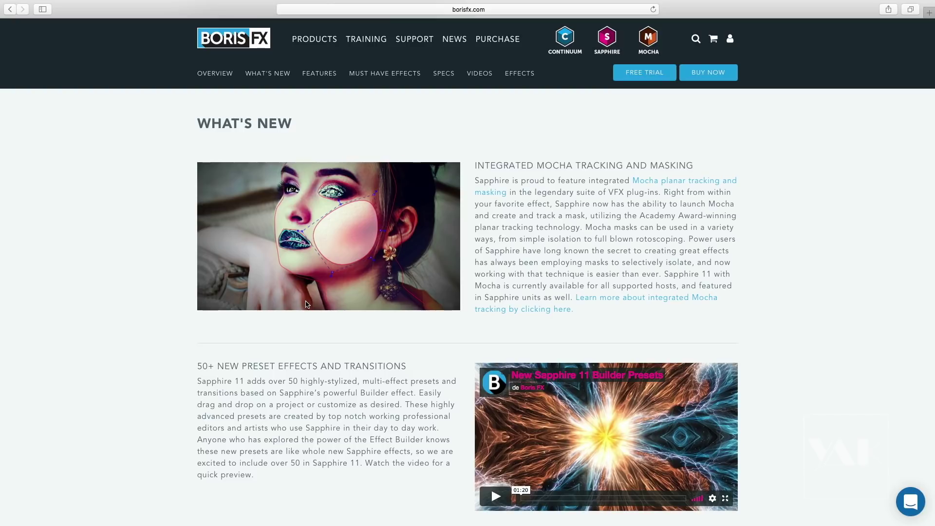
Scroll past the S_Mocha Spark and Overall Performance sections to Features, The Best Lighting Effects
scroll(308, 304, down, 2)
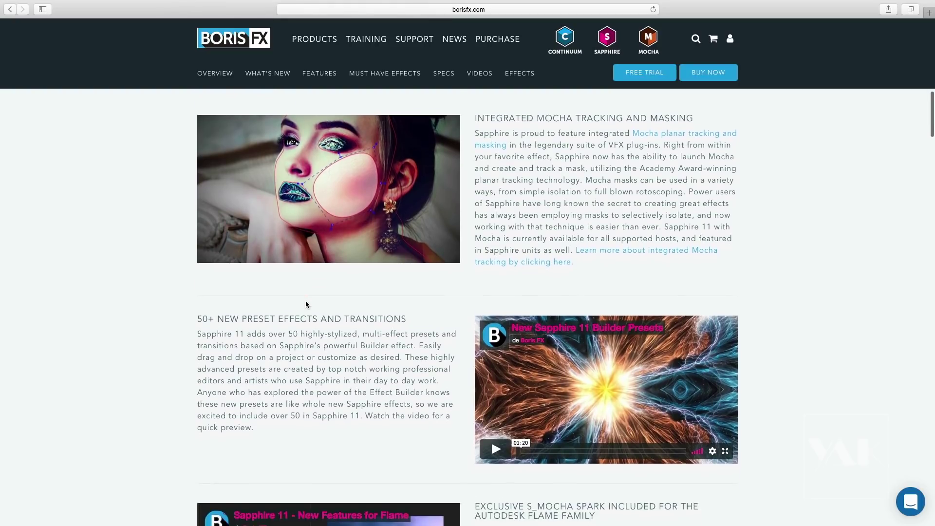
scroll(305, 304, down, 3)
scroll(306, 305, down, 3)
scroll(306, 305, down, 1)
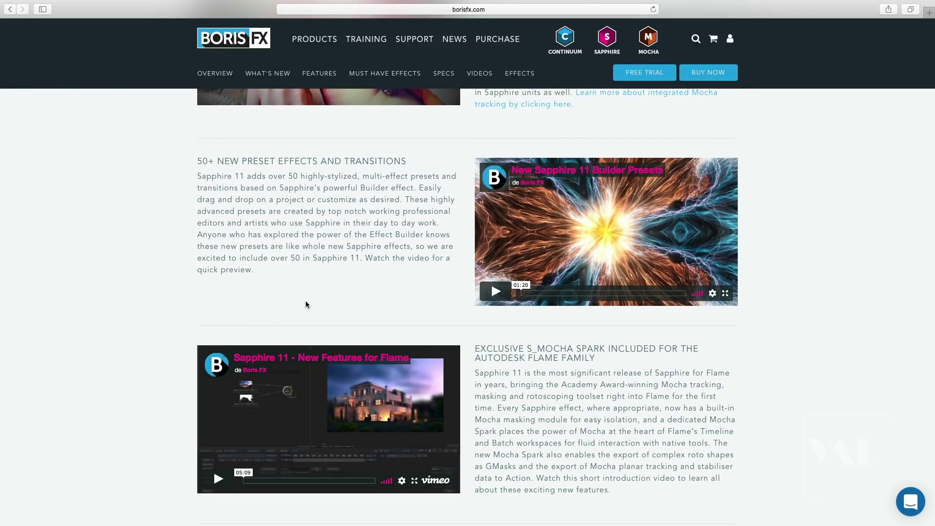
scroll(307, 304, down, 1)
scroll(307, 304, down, 2)
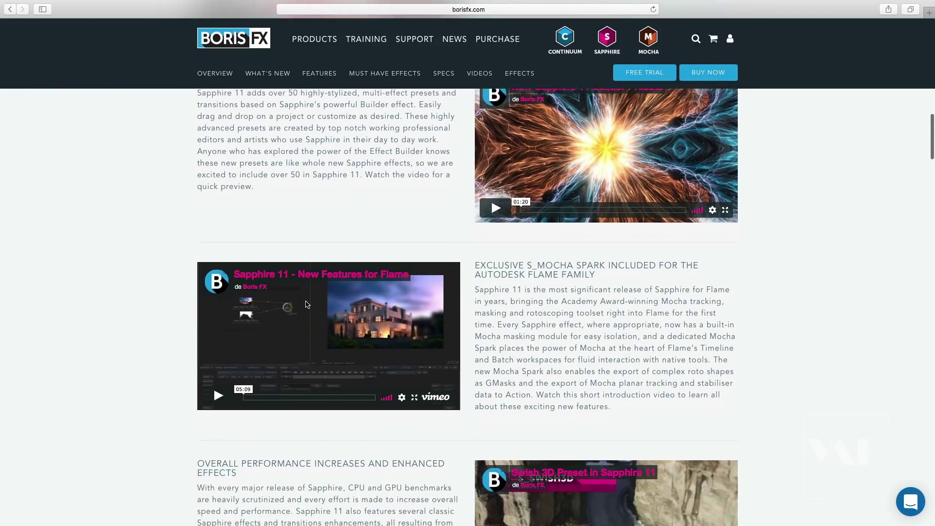
scroll(308, 304, down, 1)
scroll(307, 305, down, 5)
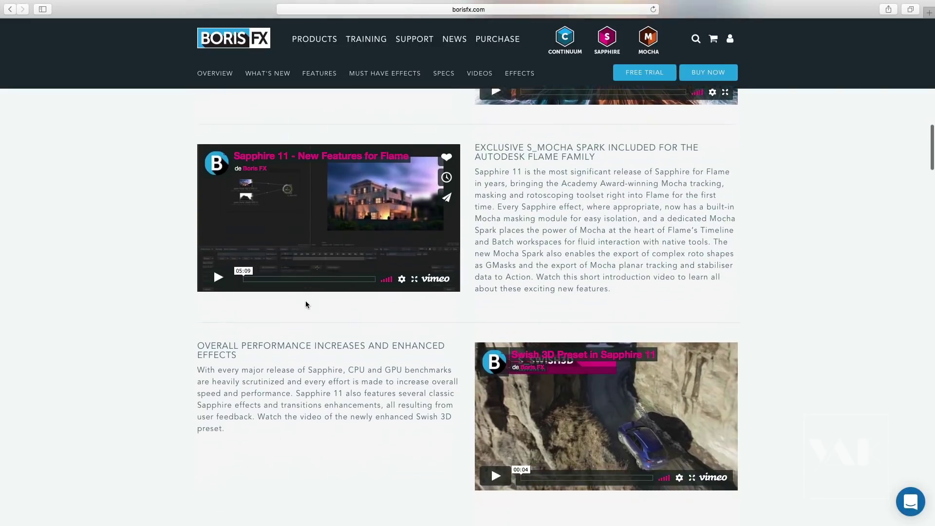
scroll(308, 305, down, 3)
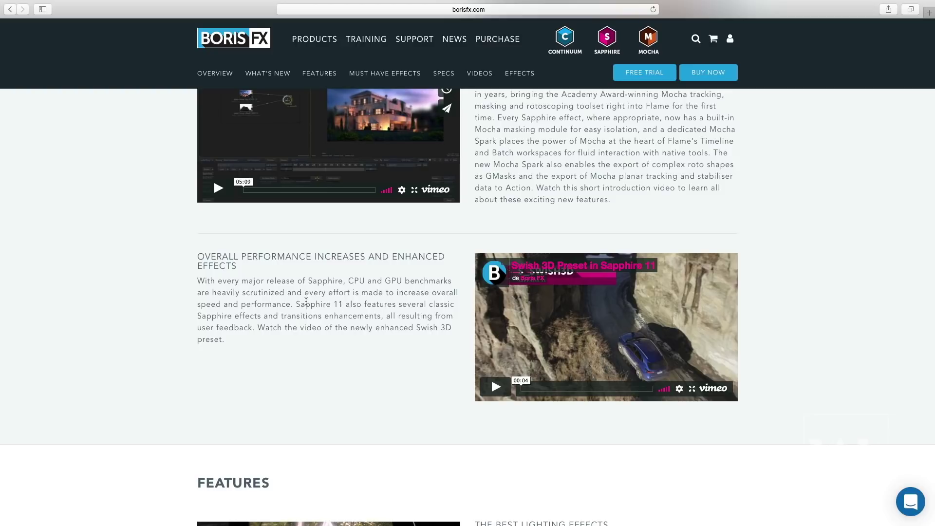
scroll(306, 302, down, 2)
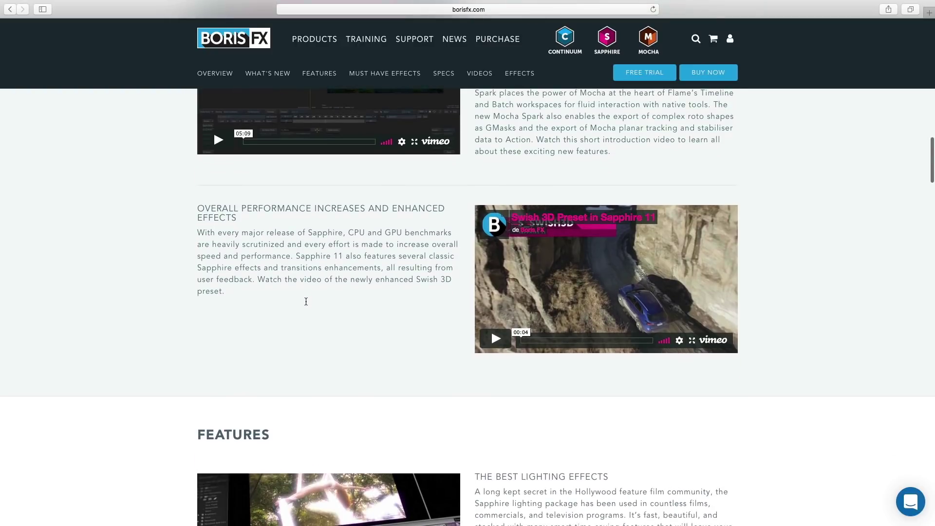
scroll(306, 302, down, 7)
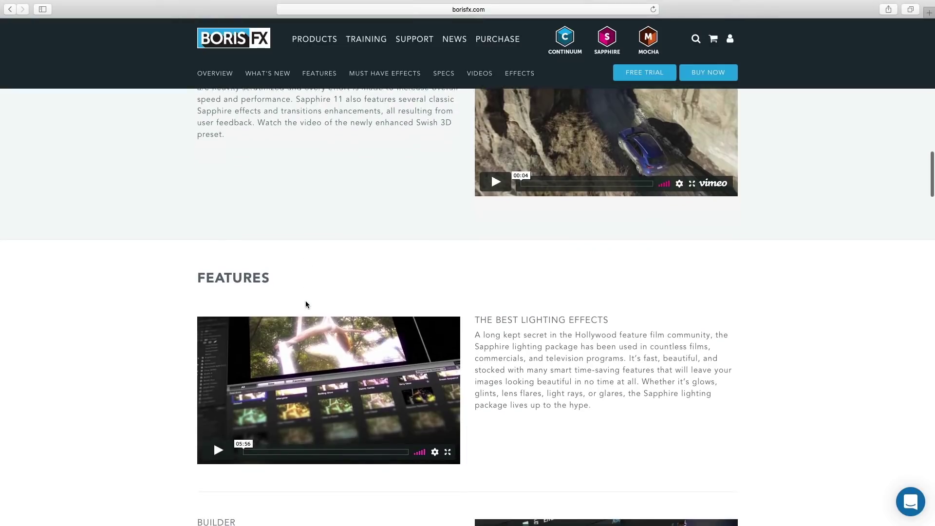
Scroll down to the SPECS list of supported hosts, which includes DaVinci Resolve
scroll(306, 302, down, 2)
scroll(306, 301, down, 8)
scroll(305, 302, down, 5)
scroll(306, 302, down, 10)
scroll(306, 304, down, 6)
scroll(306, 304, down, 10)
scroll(305, 303, down, 10)
scroll(305, 303, down, 4)
scroll(305, 304, down, 10)
scroll(305, 303, down, 7)
Finish reading the host list and switch to the SAPPHIRE 11 project in DaVinci Resolve 14
scroll(305, 304, down, 3)
scroll(306, 304, down, 1)
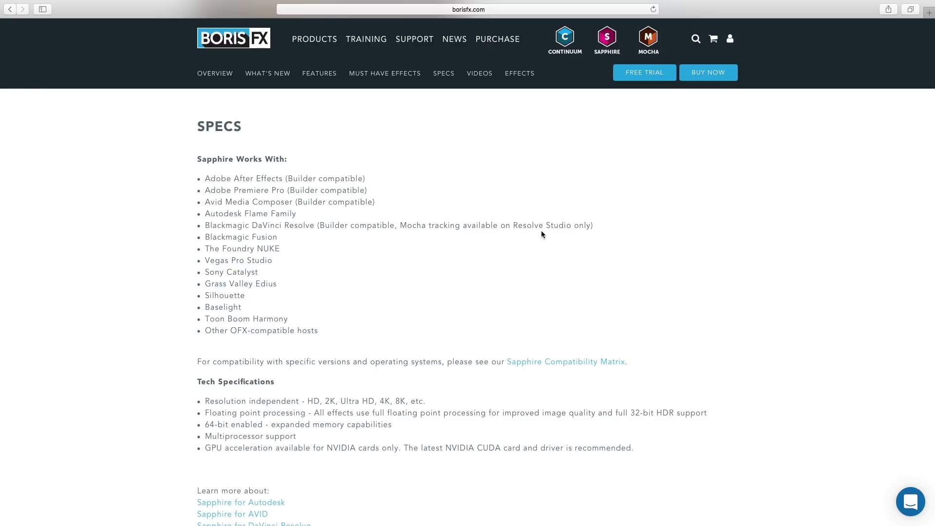
key(ctrl+Left)
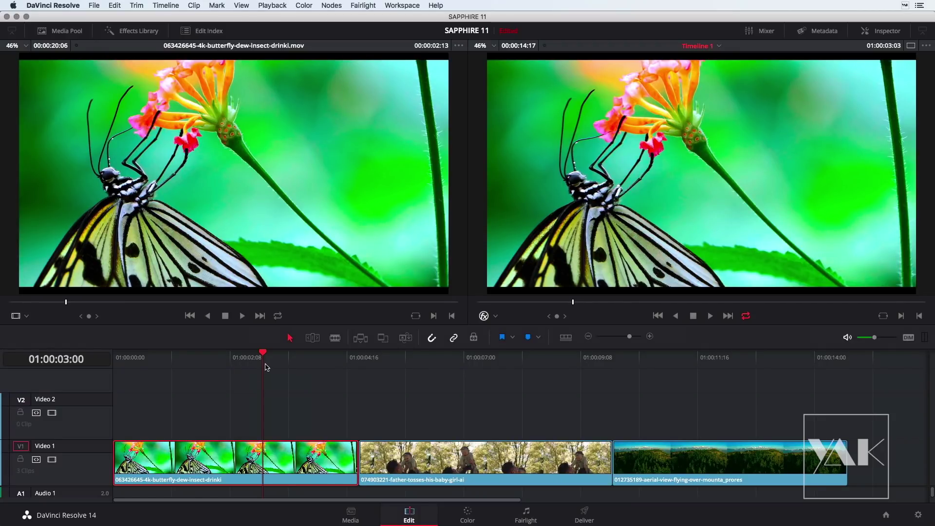
Scrub through the opening second of the butterfly clip and bring the playhead back to 01:00:00:00
drag(284, 380, 113, 380)
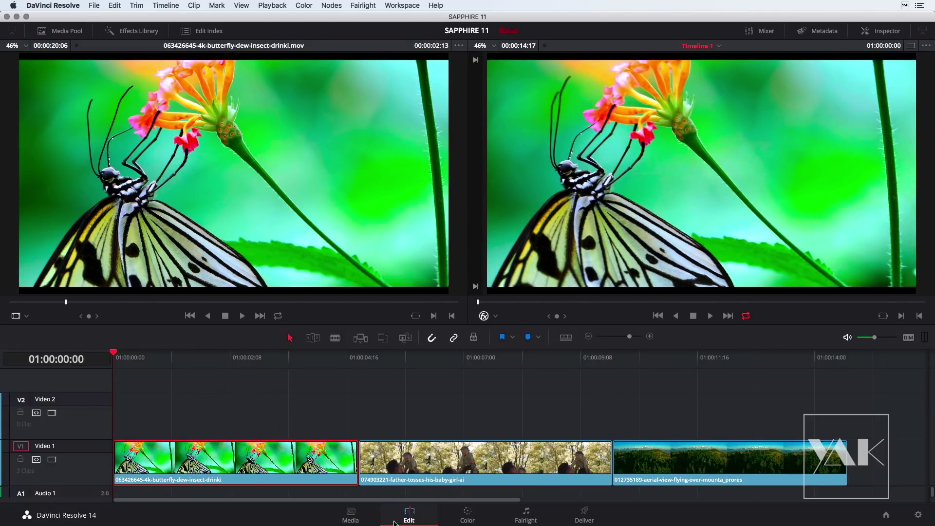
mouse_move(130, 358)
mouse_down()
mouse_move(224, 361)
mouse_move(100, 363)
mouse_up()
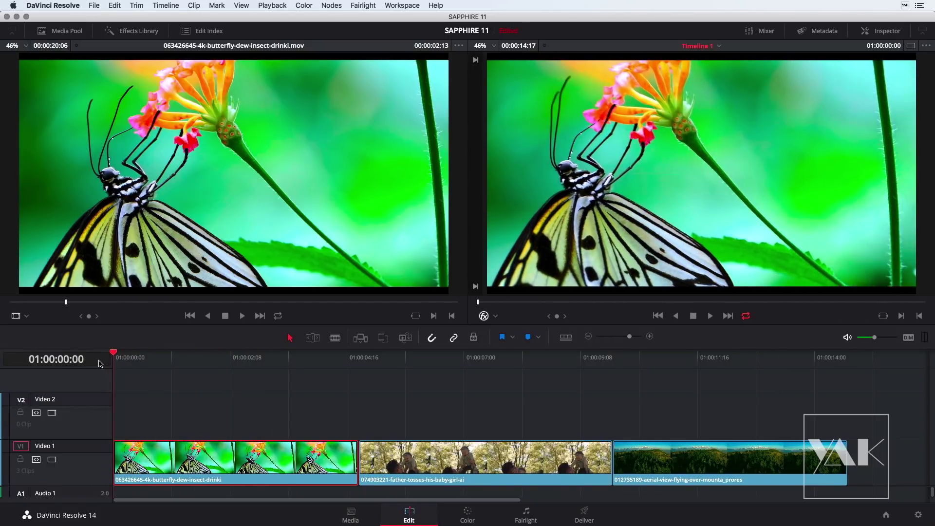
click(167, 360)
mouse_move(181, 361)
mouse_down()
mouse_move(290, 363)
mouse_move(105, 362)
mouse_up()
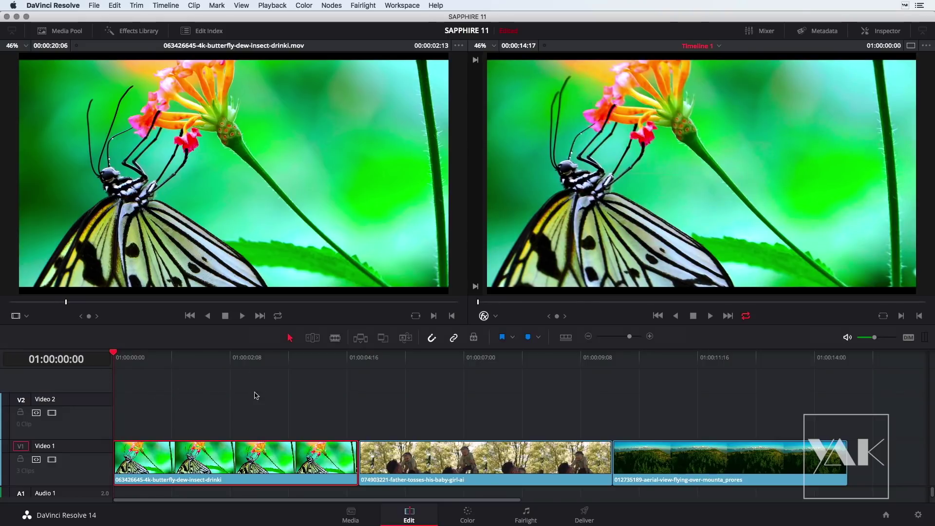
Show the Effects Library and browse OpenFX > Filters down to the Sapphire categories
click(134, 33)
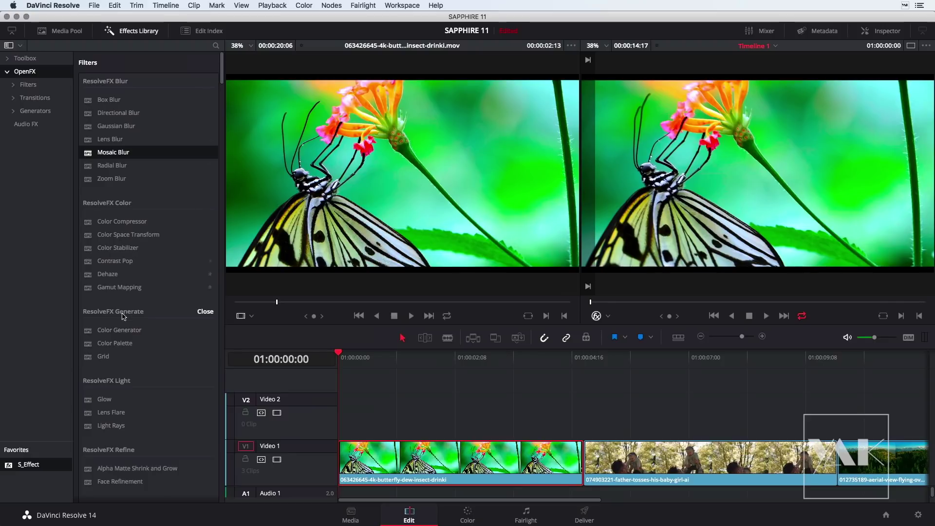
drag(221, 80, 222, 123)
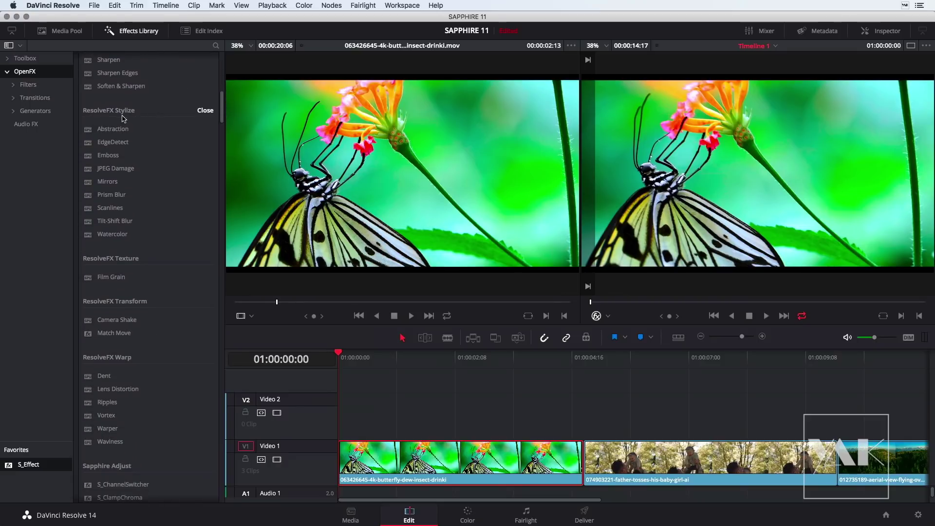
drag(221, 118, 224, 146)
scroll(122, 110, up, 1)
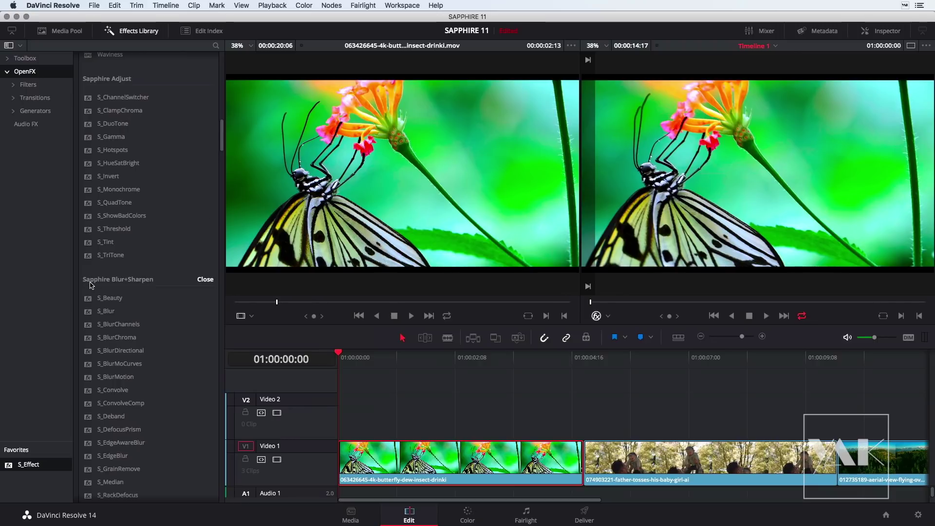
mouse_move(222, 142)
mouse_down()
mouse_move(219, 244)
mouse_move(237, 388)
mouse_up()
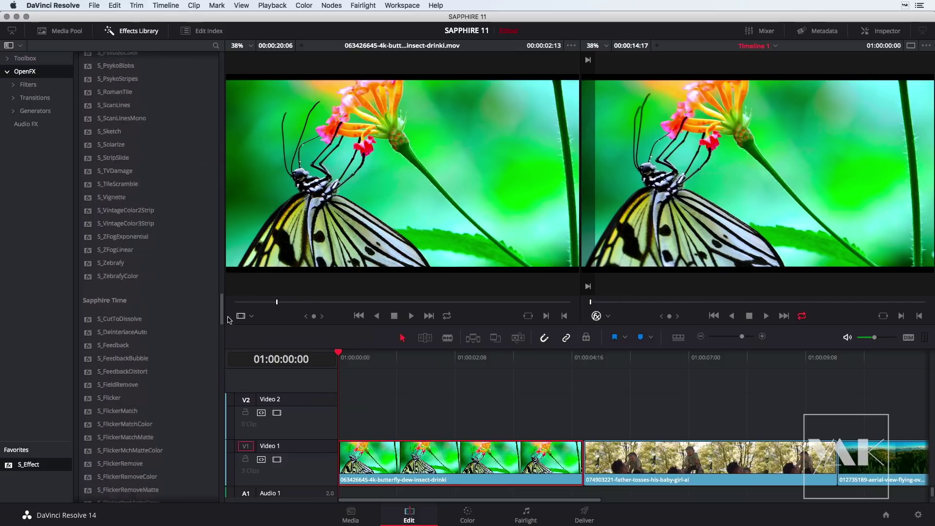
scroll(223, 428, down, 10)
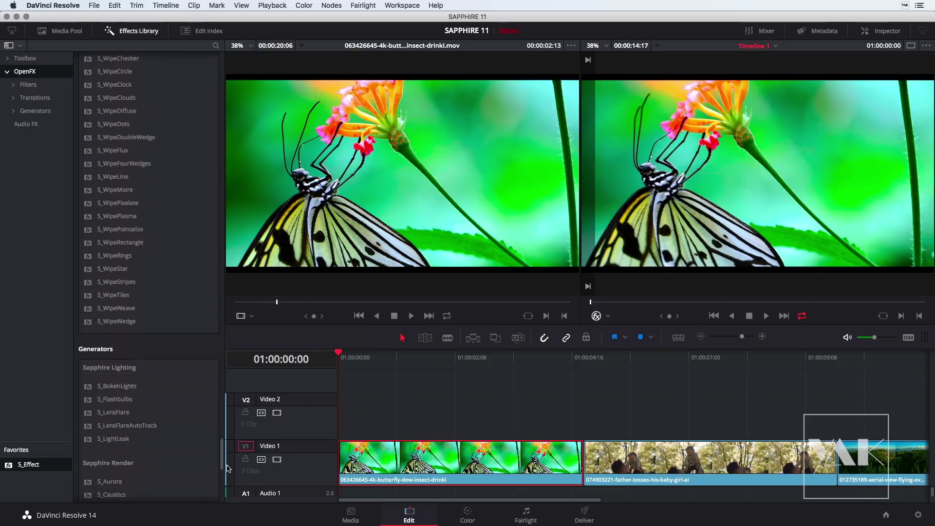
drag(232, 421, 249, 168)
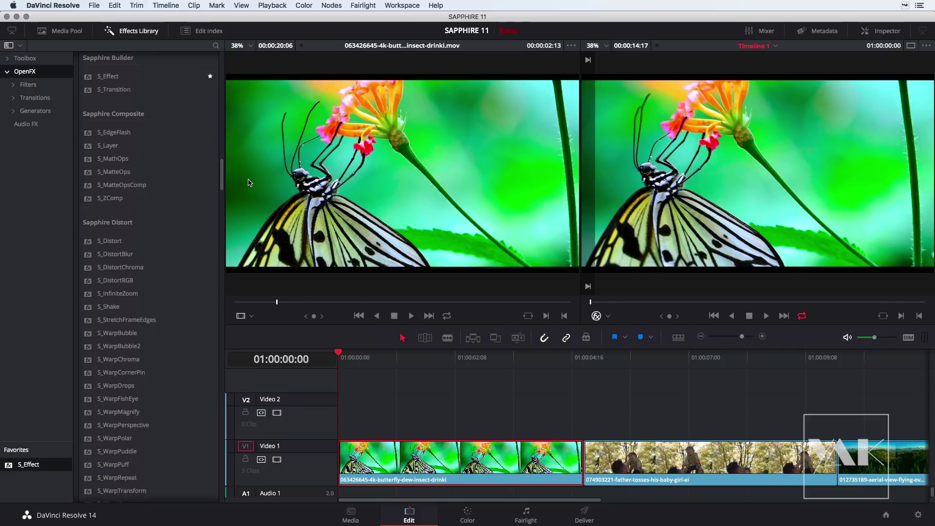
scroll(84, 120, down, 5)
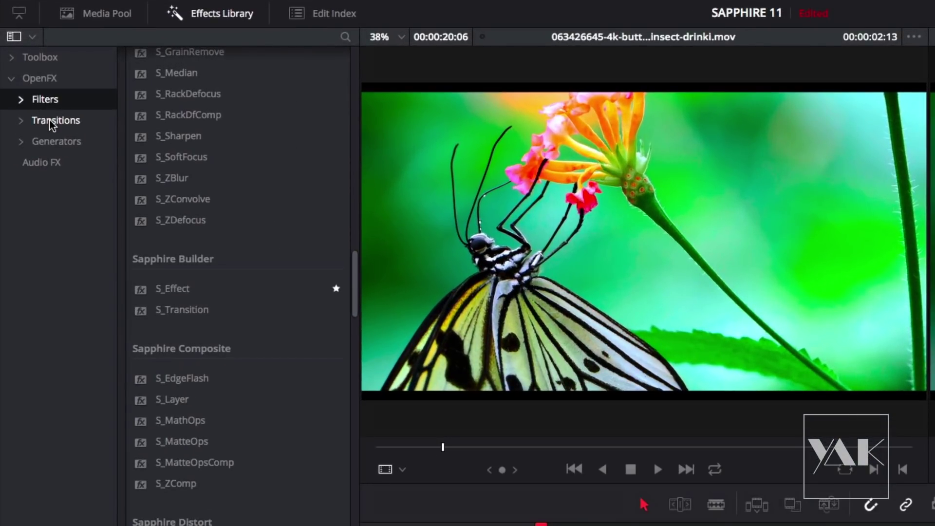
click(51, 122)
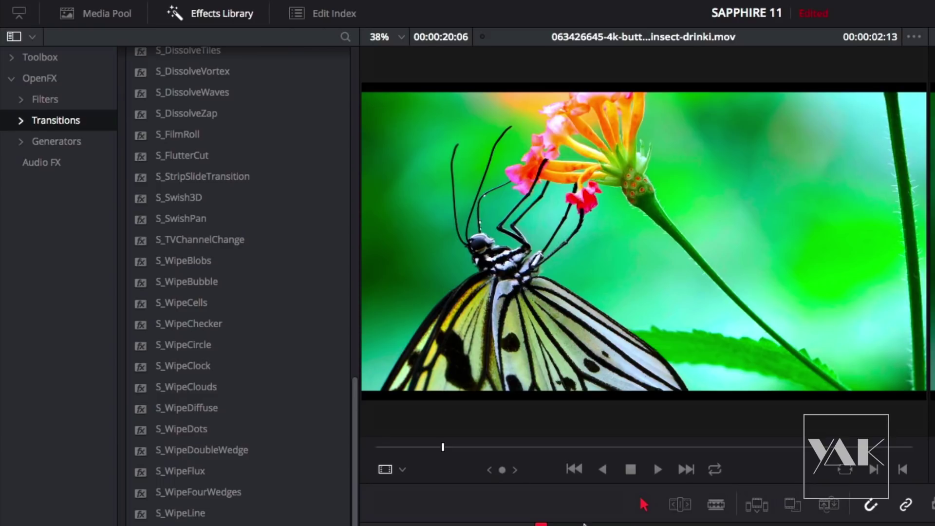
click(55, 141)
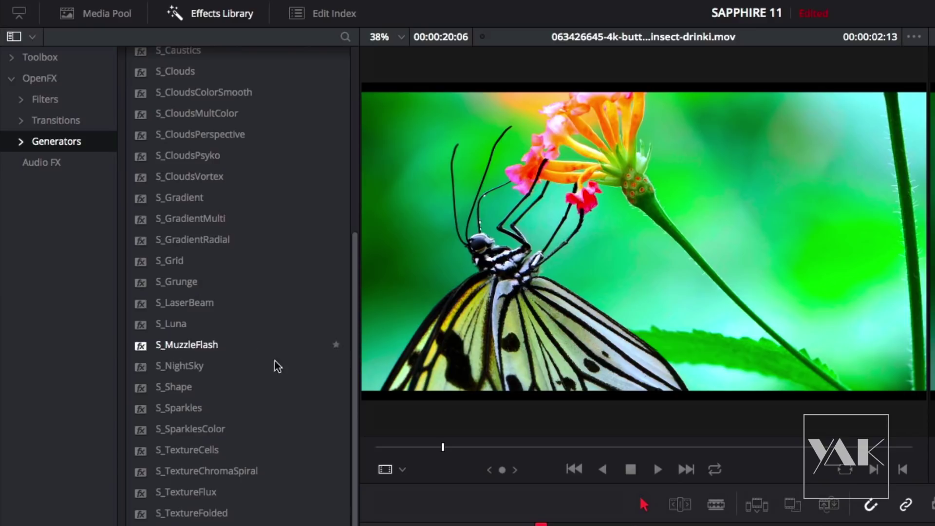
drag(353, 413, 361, 305)
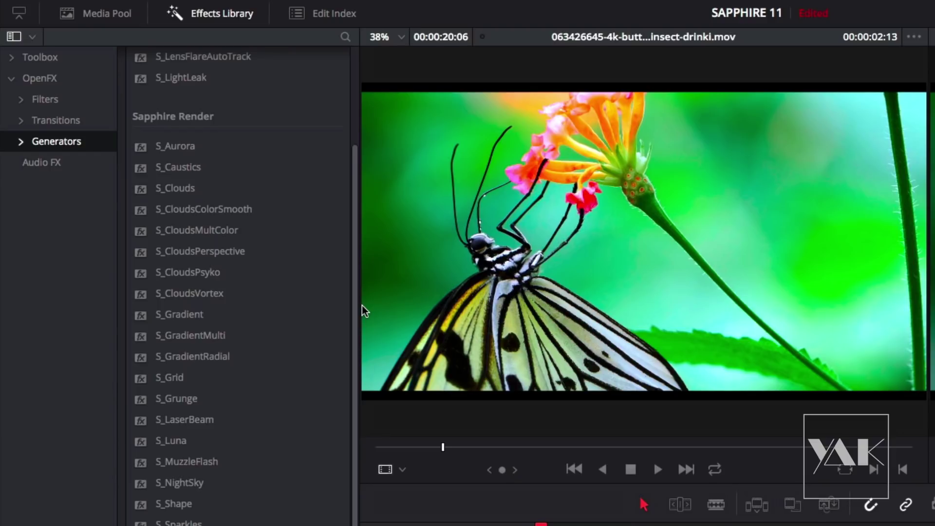
click(44, 99)
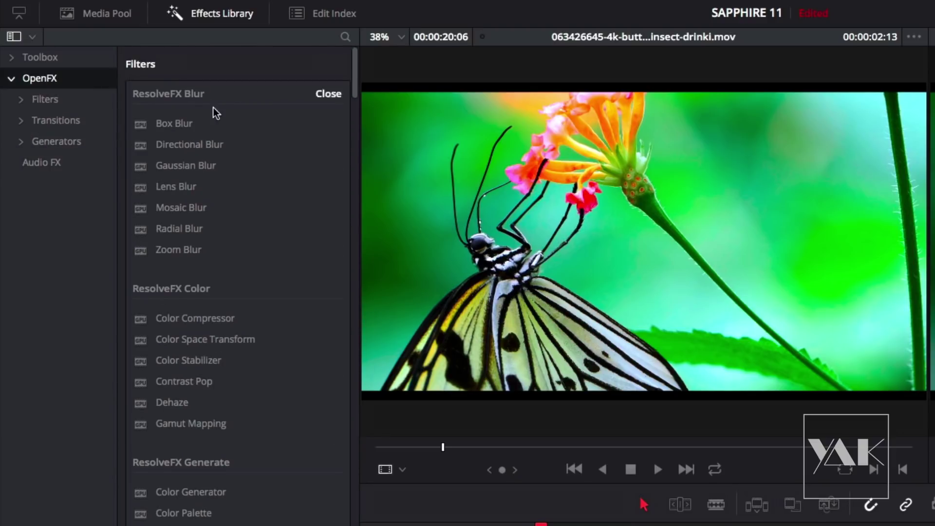
Open the Sapphire EFFECTS gallery and filter it to Distort instead of Lighting
mouse_move(354, 90)
mouse_down()
mouse_move(368, 363)
mouse_move(371, 347)
mouse_up()
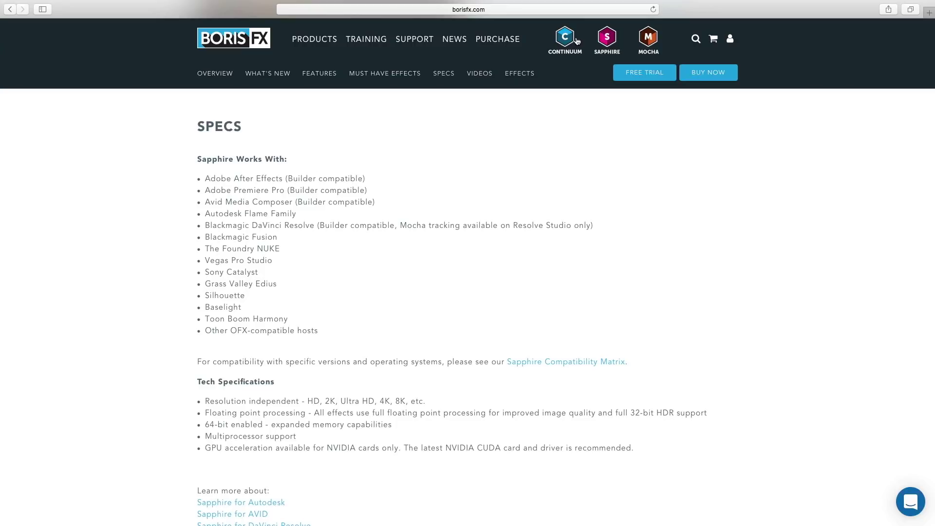
click(515, 78)
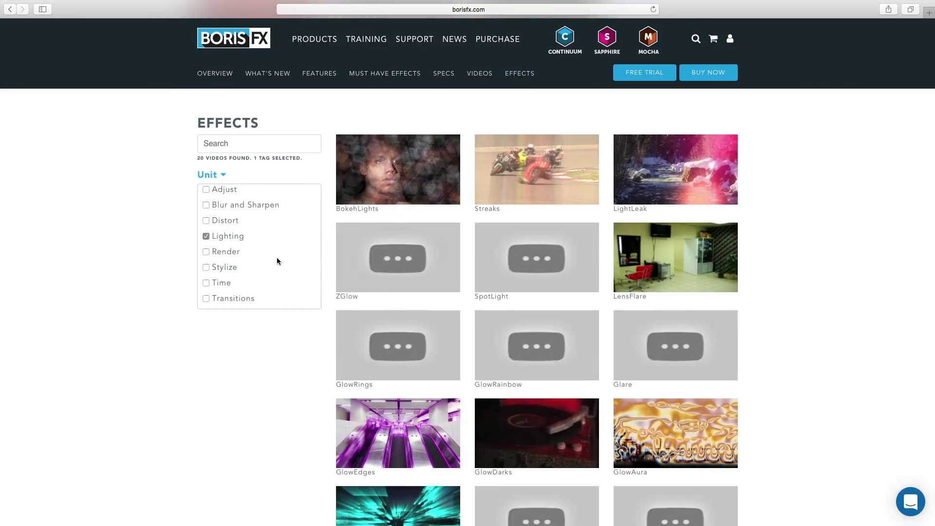
click(206, 236)
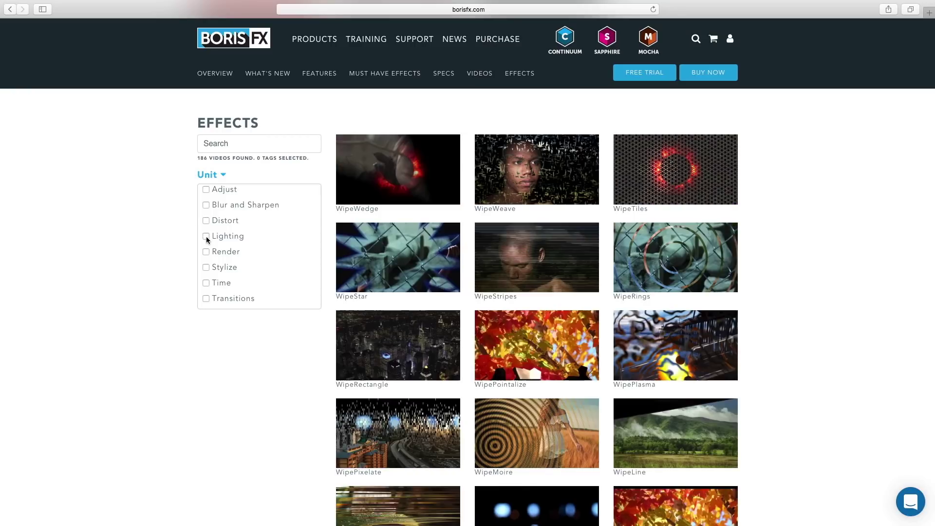
click(206, 220)
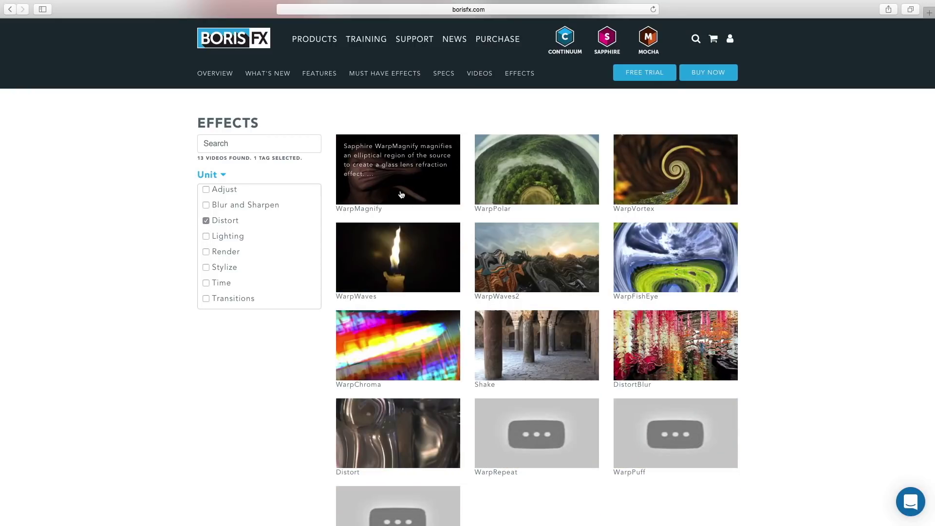
mouse_move(420, 420)
mouse_move(417, 350)
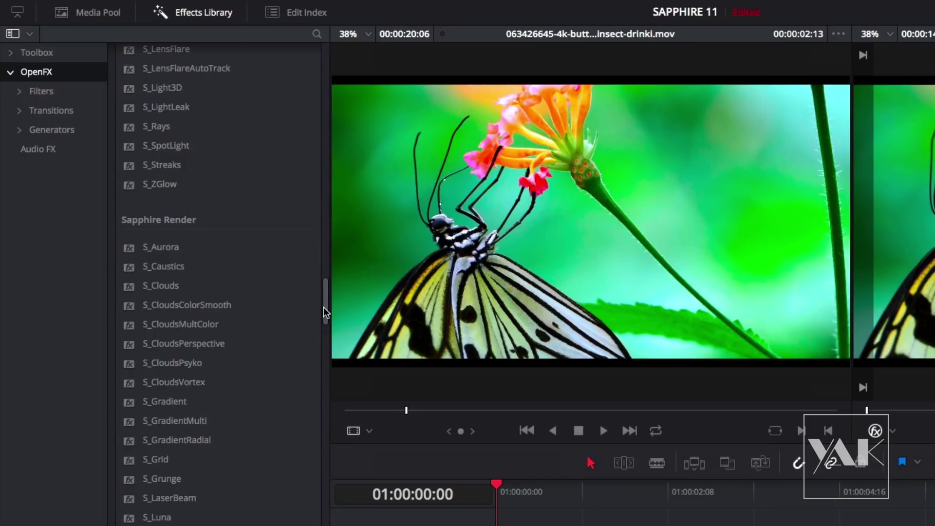
scroll(325, 308, up, 3)
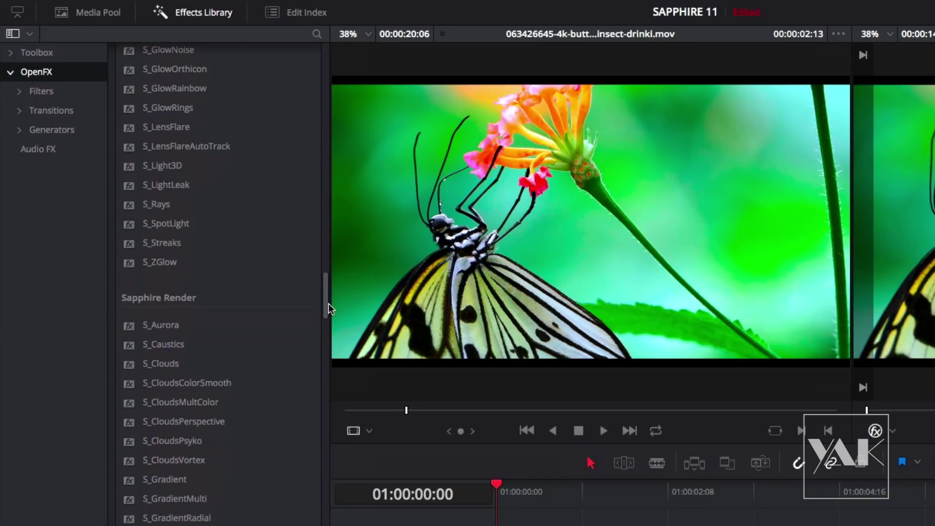
click(316, 34)
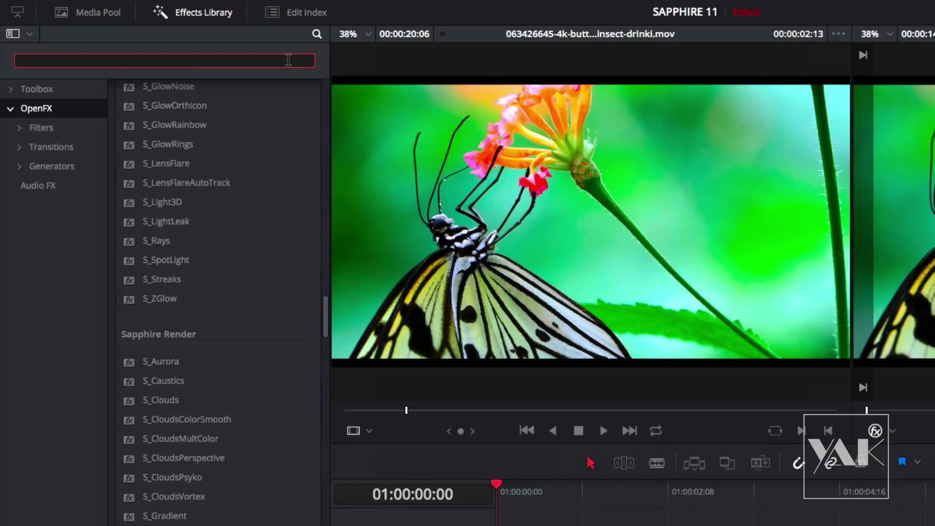
text(blur)
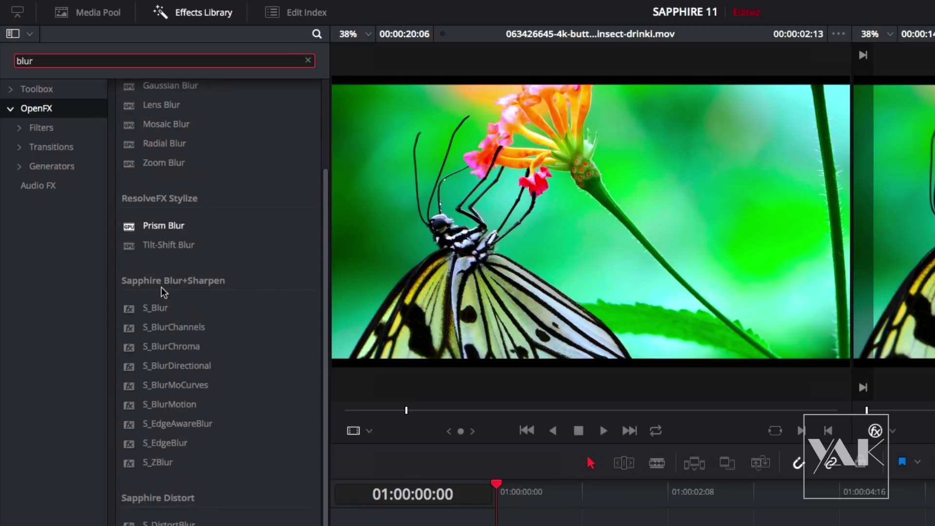
drag(41, 59, 3, 59)
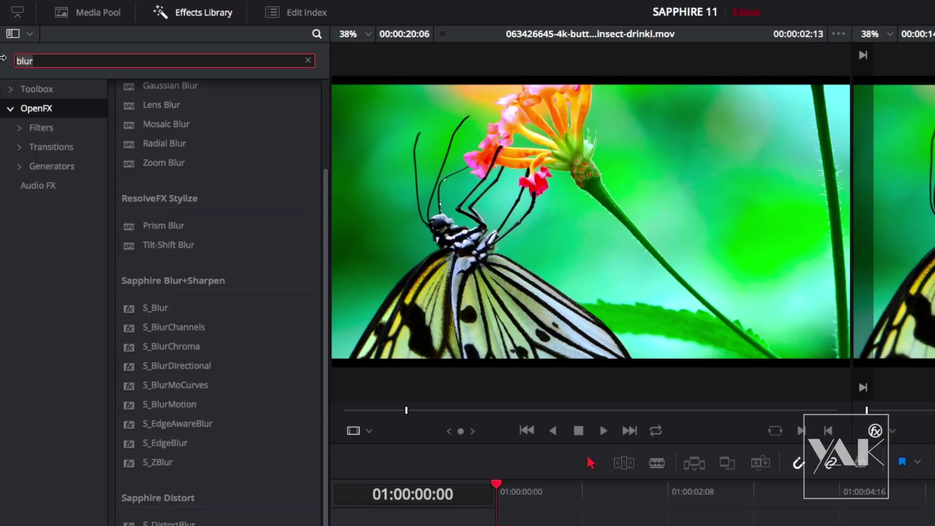
text(S_)
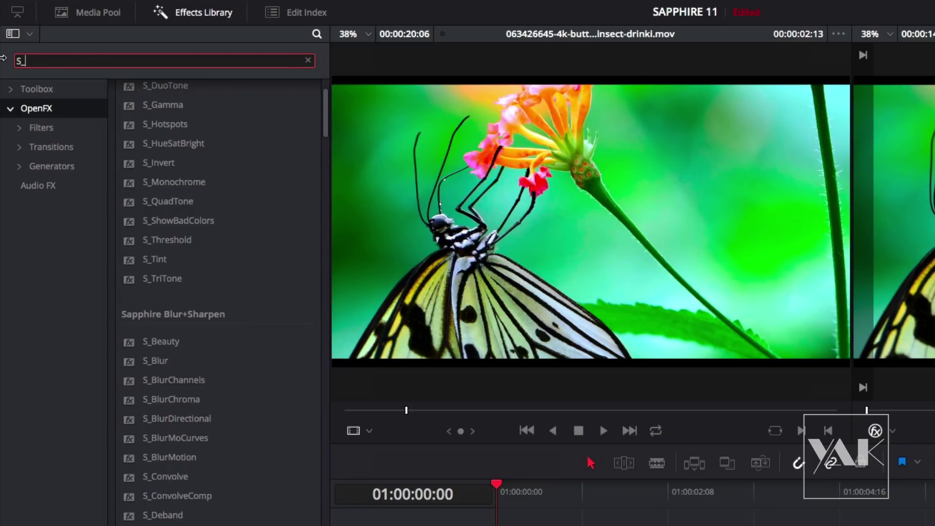
key(BackSpace)
key(BackSpace)
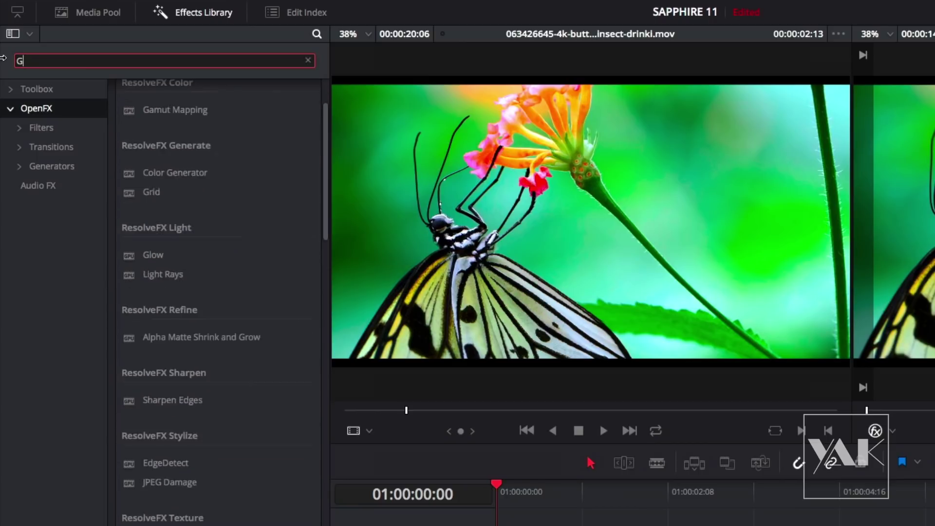
text(Glow)
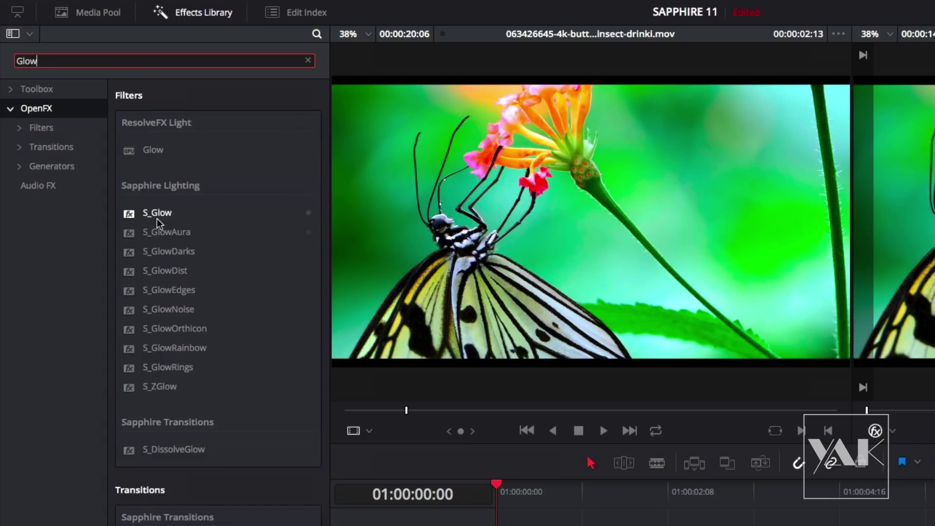
click(162, 231)
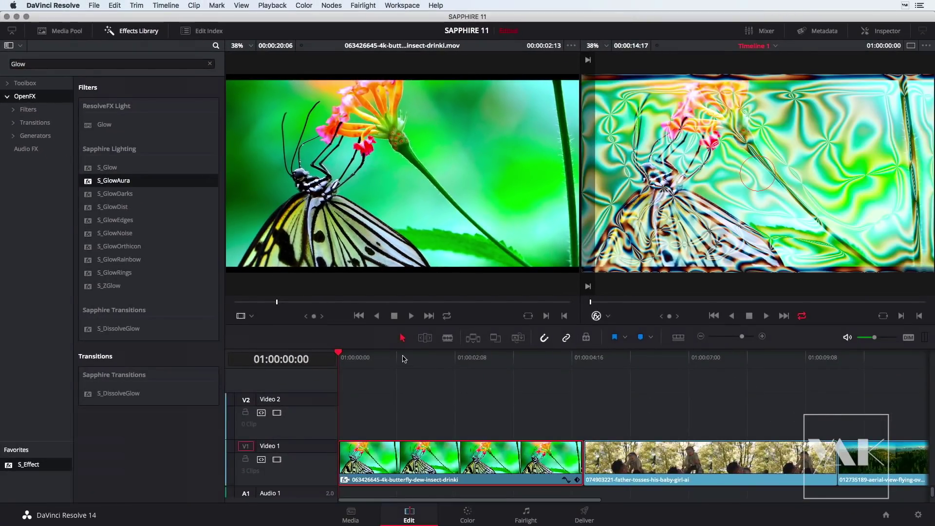
mouse_move(407, 361)
mouse_down()
mouse_move(390, 370)
mouse_move(422, 371)
mouse_up()
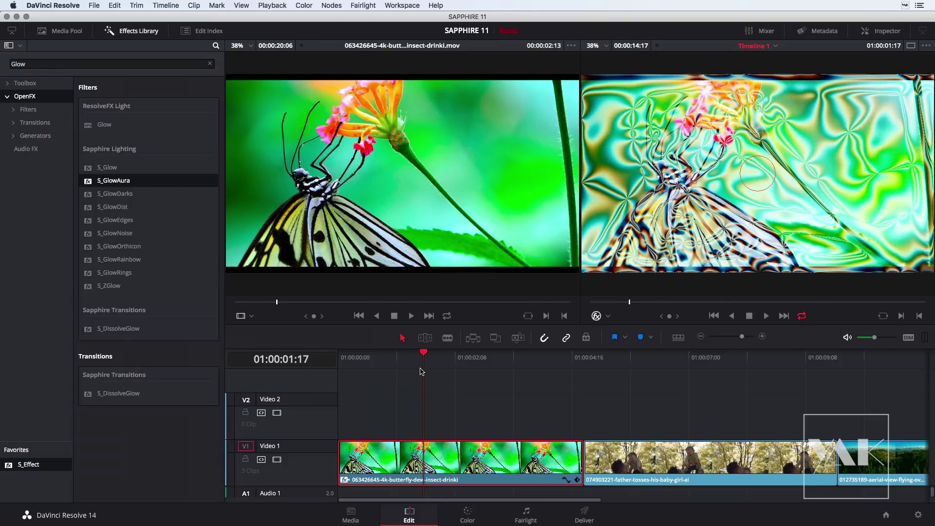
key(ctrl+z)
drag(107, 167, 458, 469)
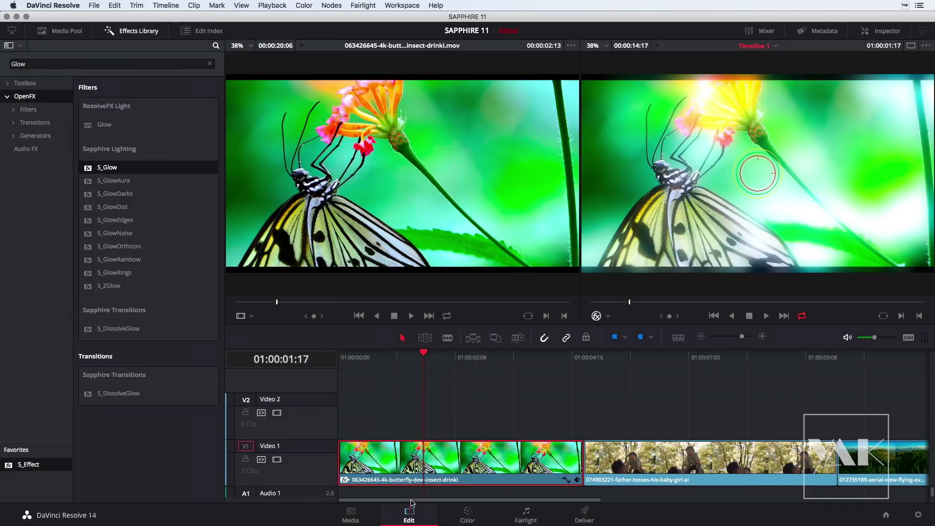
drag(736, 188, 726, 192)
mouse_move(128, 273)
mouse_down()
mouse_move(276, 307)
mouse_move(450, 461)
mouse_up()
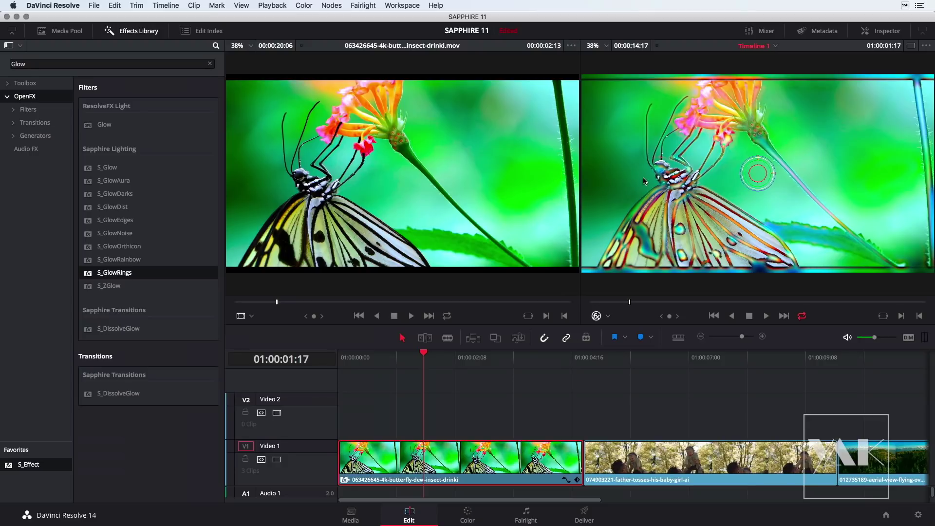
key(ctrl+z)
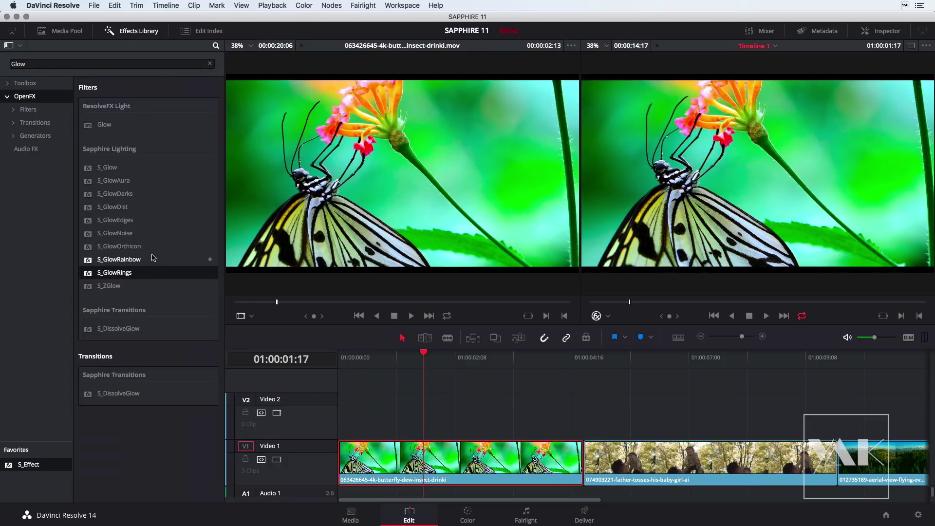
Clear the Glow search and star S_Effect in the Sapphire Builder group as a favourite
click(209, 64)
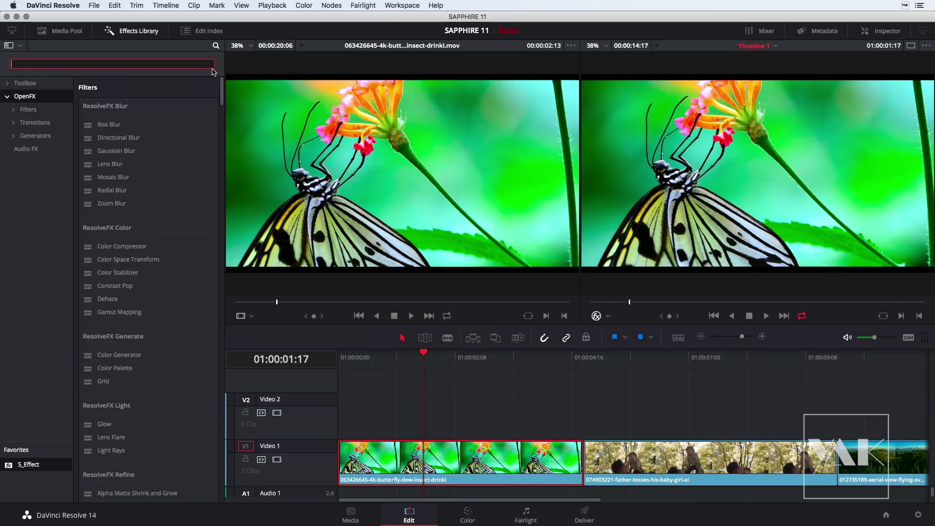
mouse_move(222, 96)
mouse_down()
mouse_move(228, 176)
mouse_move(246, 199)
mouse_up()
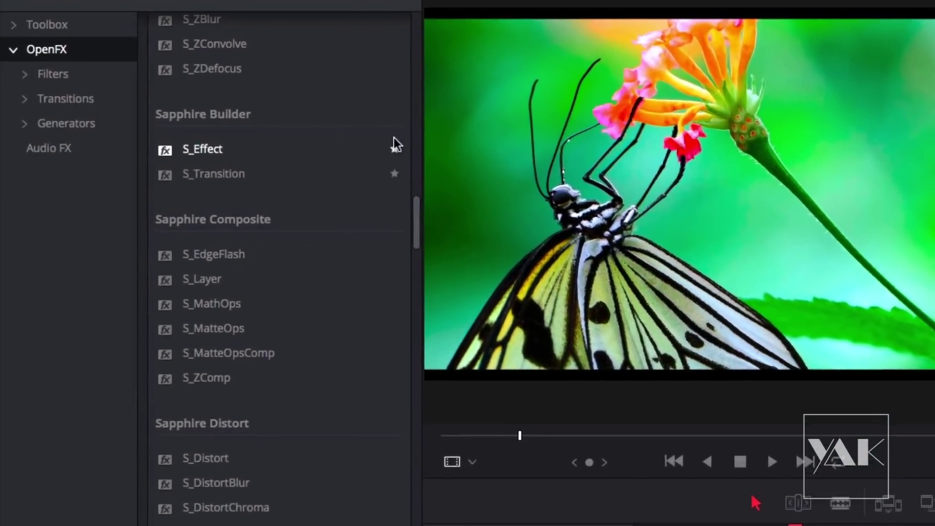
click(394, 146)
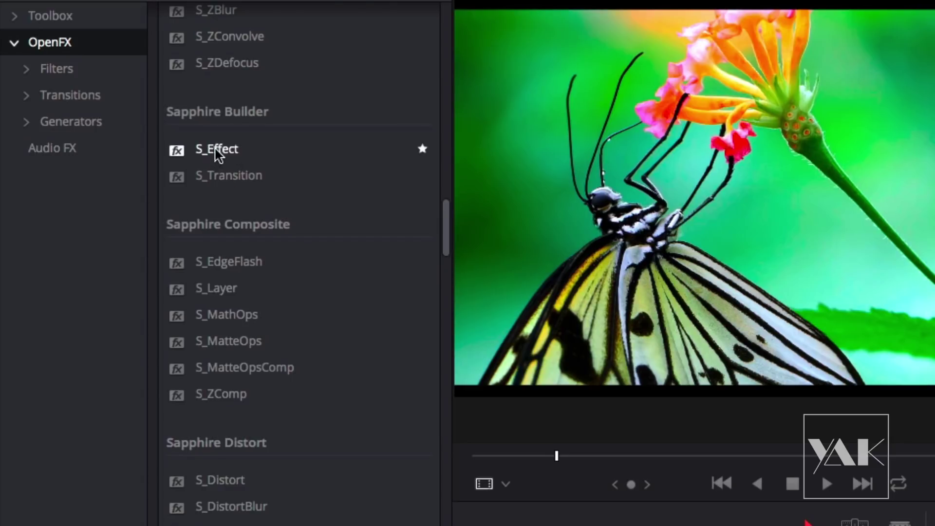
drag(219, 152, 244, 154)
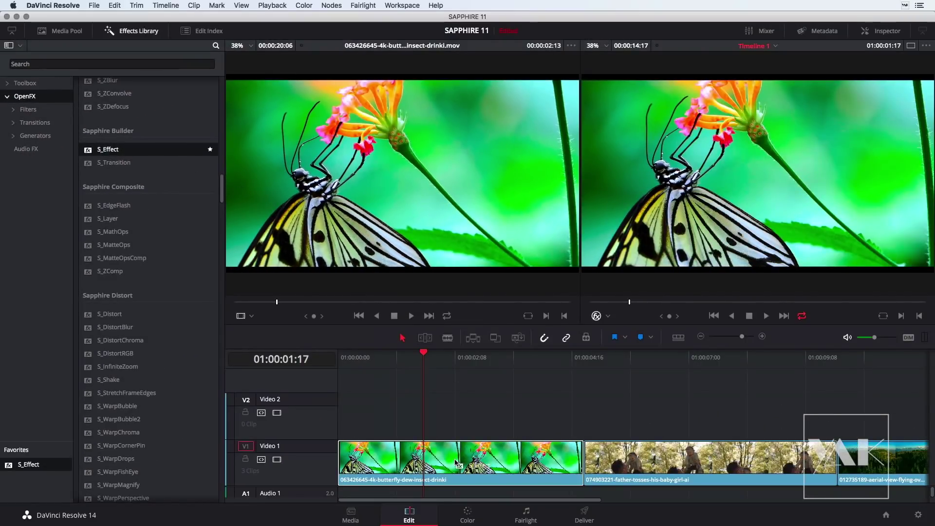
Drop S_Effect onto the butterfly clip and open its Sapphire Preset Browser from the Inspector's OpenFX tab
drag(153, 151, 404, 439)
mouse_move(425, 357)
mouse_down()
mouse_move(398, 358)
mouse_move(425, 386)
mouse_up()
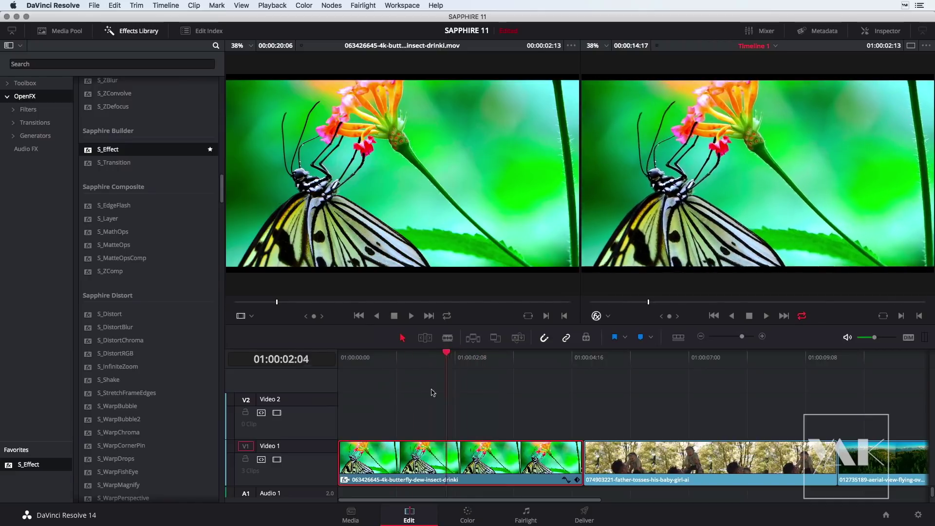
click(132, 30)
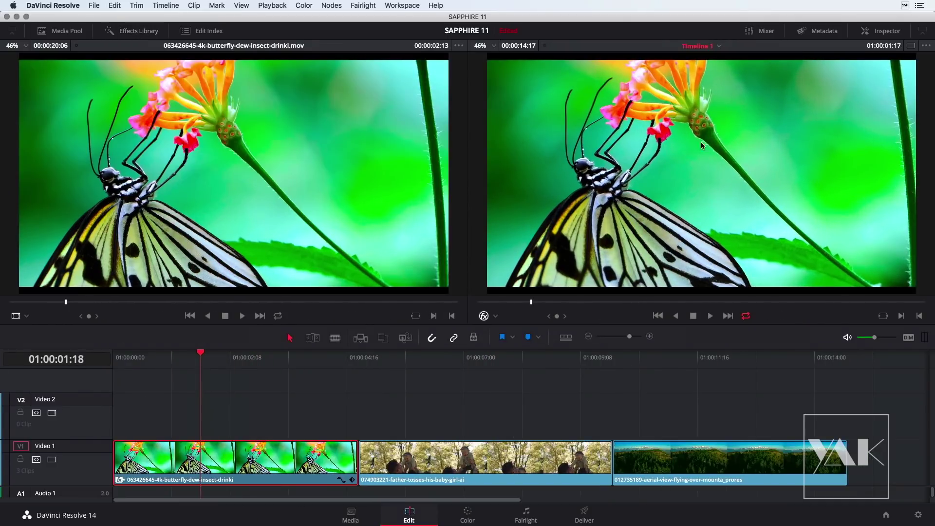
click(886, 32)
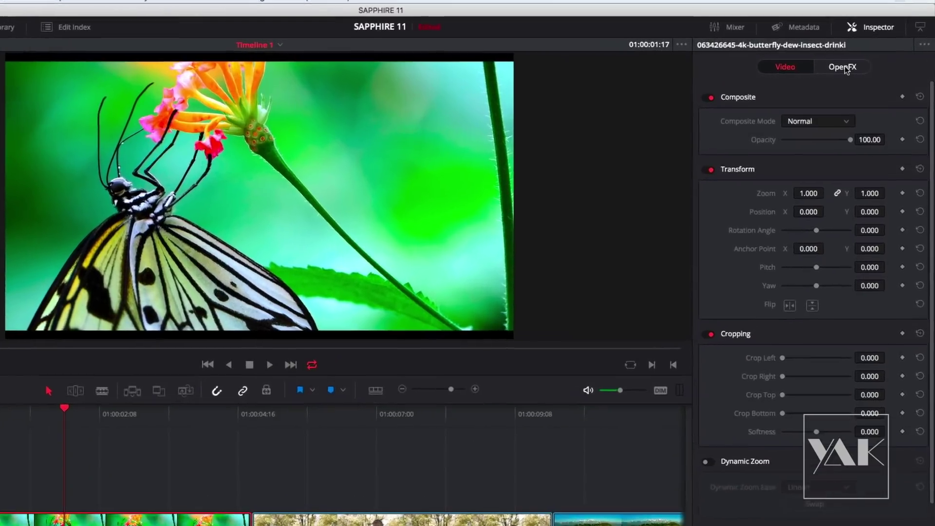
click(857, 64)
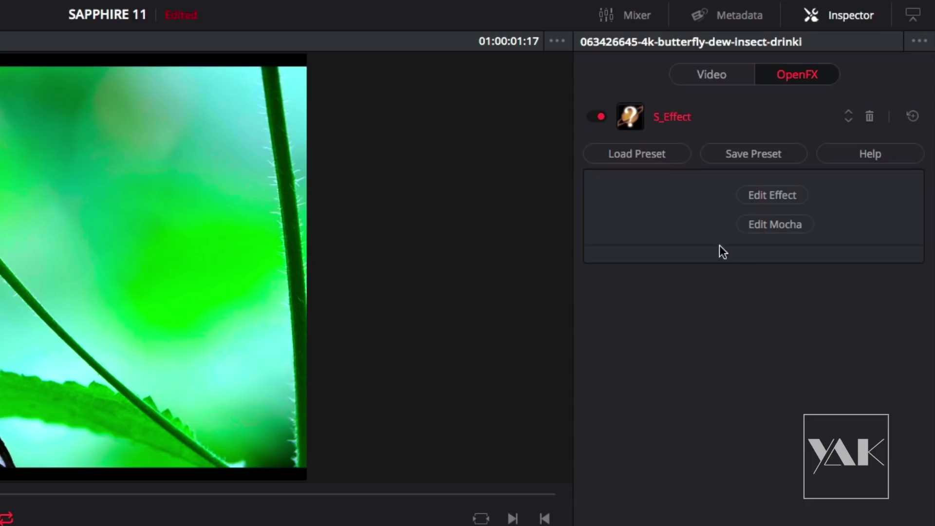
click(638, 151)
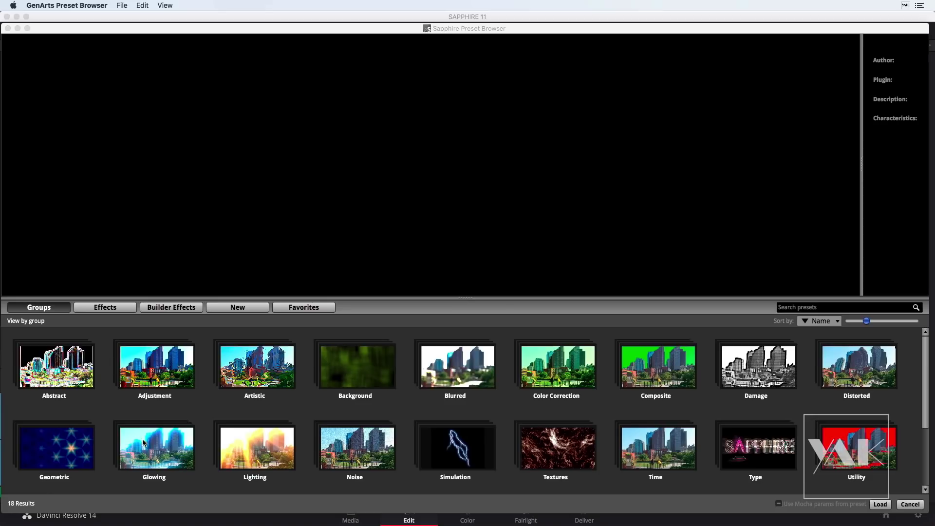
Open the Glowing presets and preview the S_ZGlow, S_GlowDist and S_Glow defaults
double_click(157, 448)
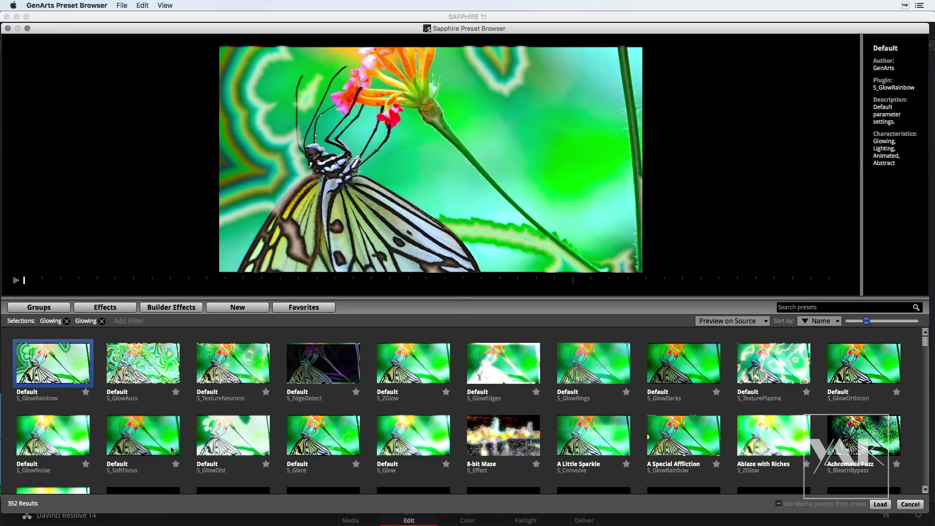
click(415, 376)
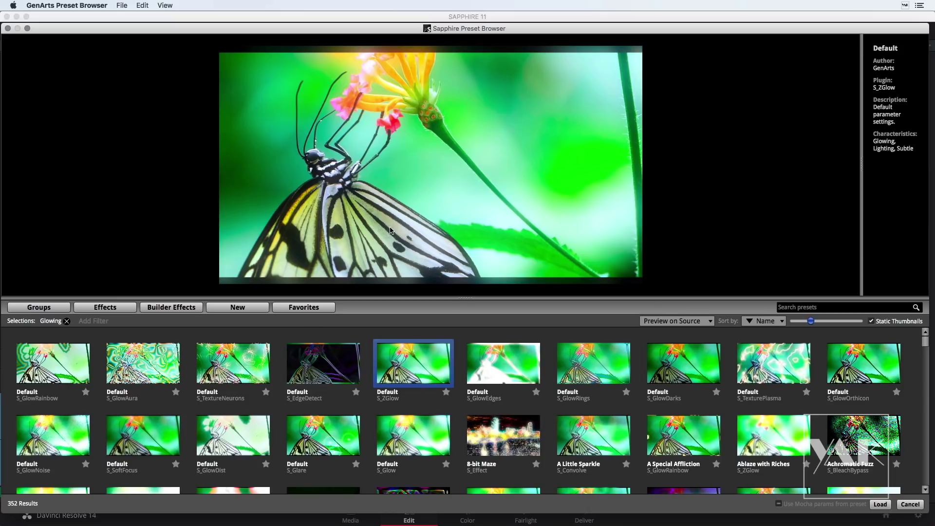
mouse_move(926, 346)
mouse_down()
mouse_move(927, 392)
mouse_move(929, 336)
mouse_up()
click(238, 447)
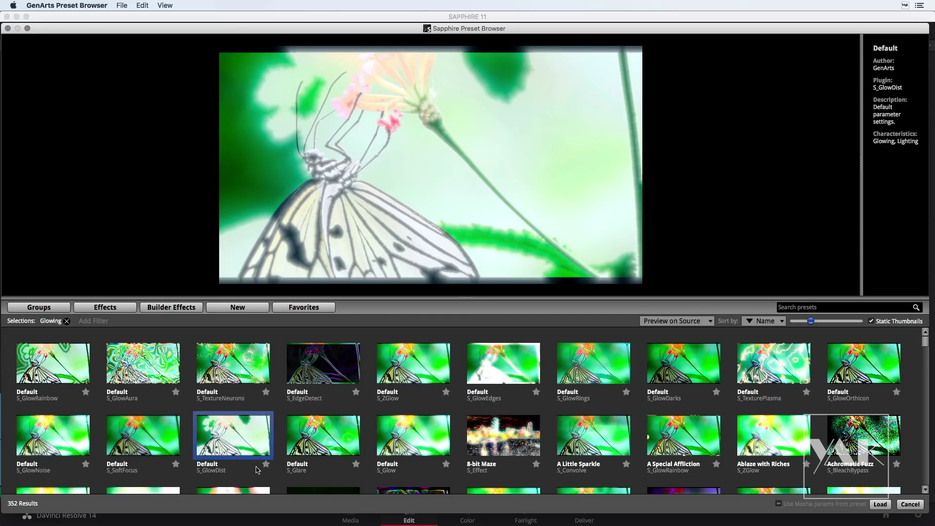
click(410, 436)
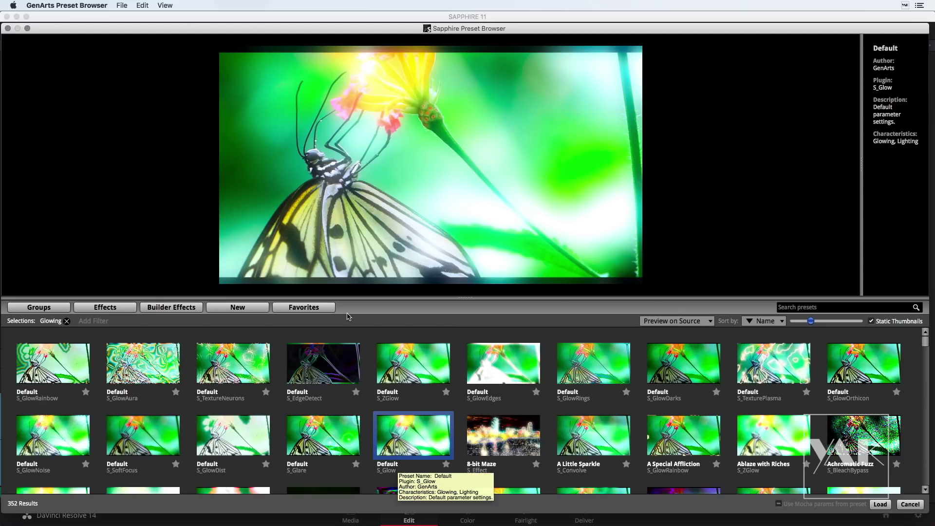
click(414, 371)
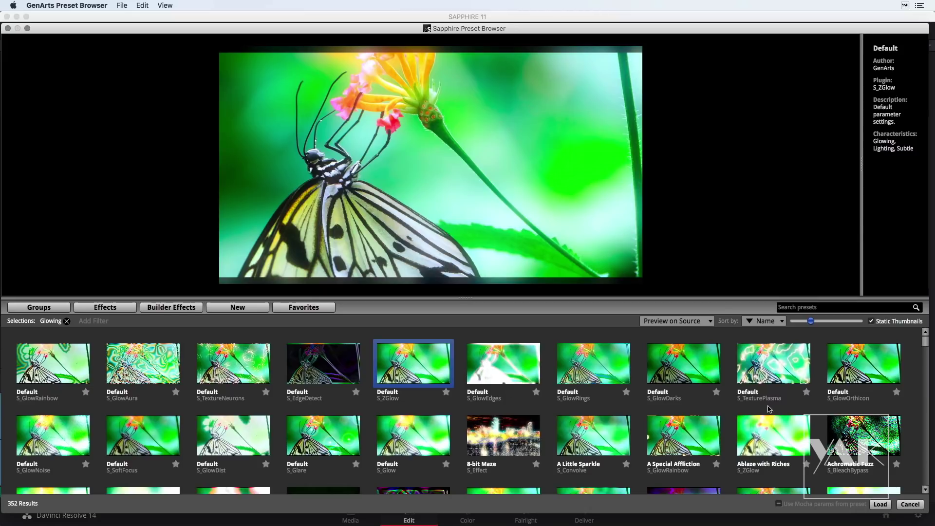
Preview the Ablaze with Riches and Dainty Dahlia presets, then open the preview background options
click(774, 450)
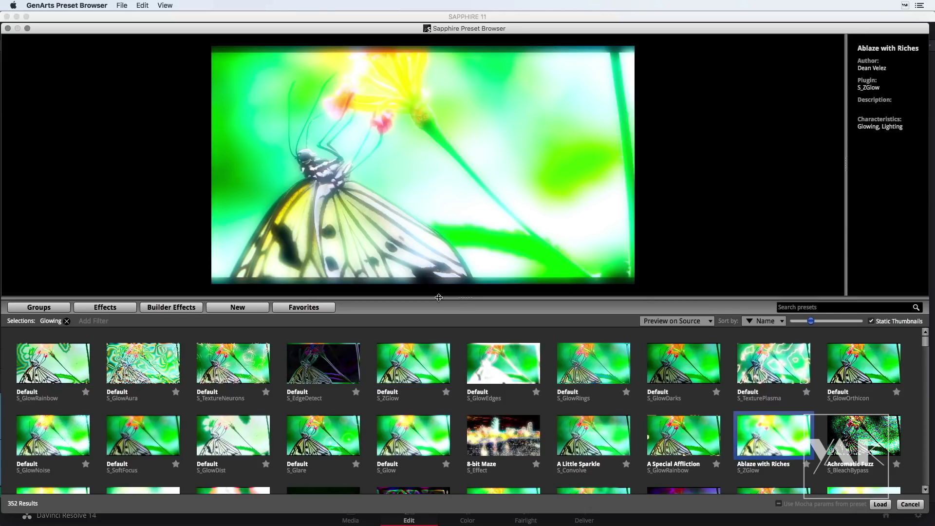
drag(925, 343, 927, 372)
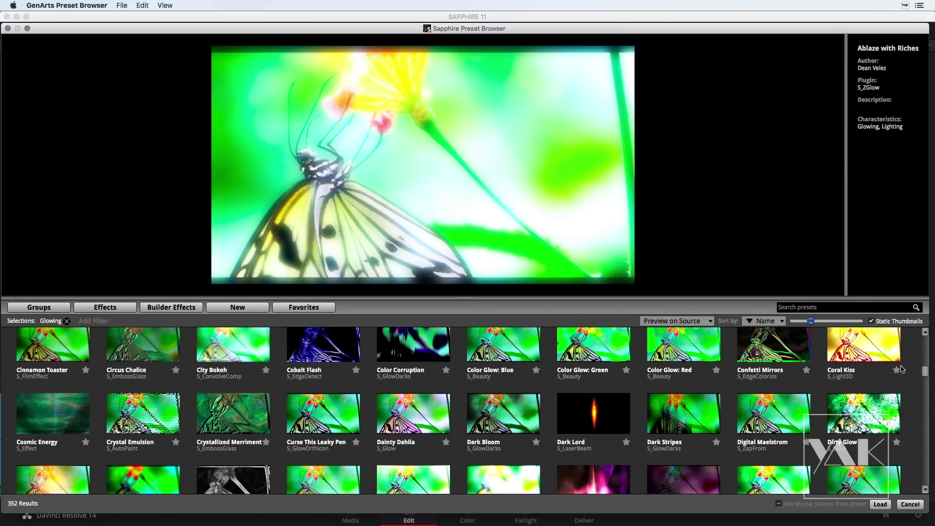
click(409, 427)
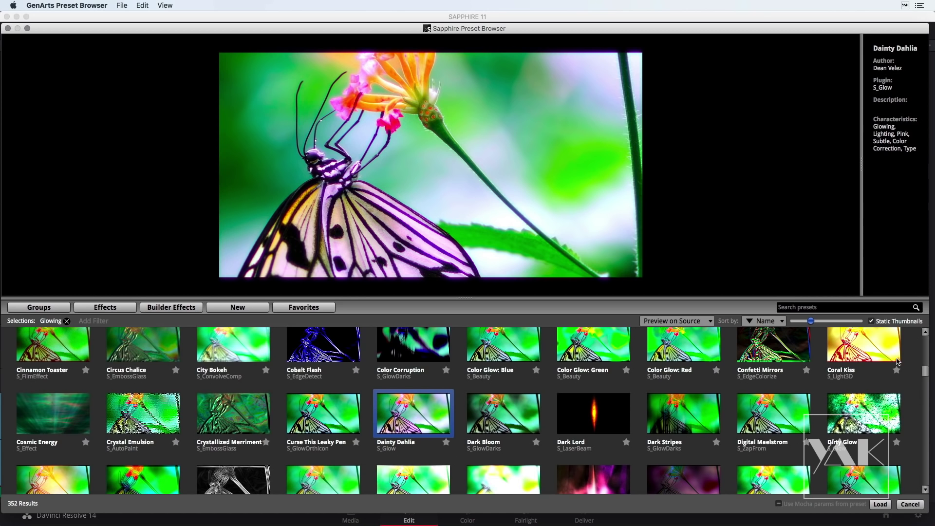
drag(926, 373, 890, 323)
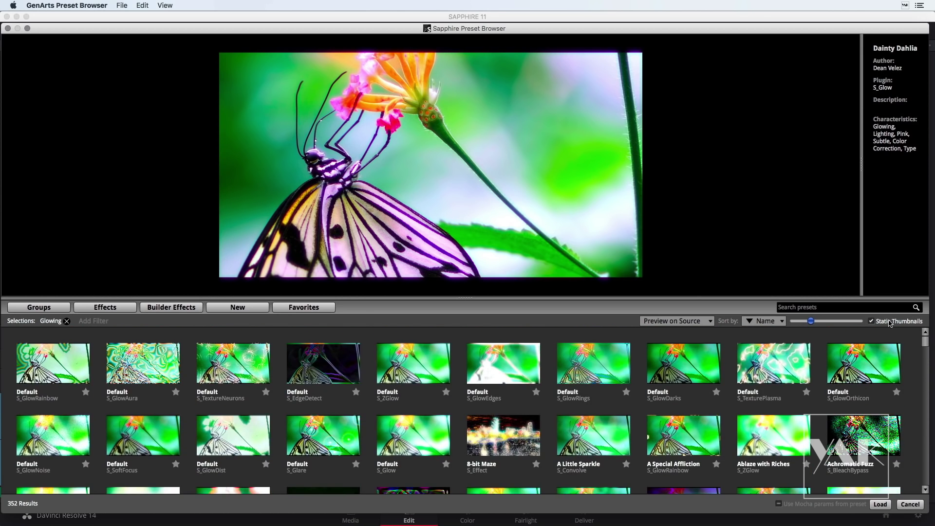
click(707, 321)
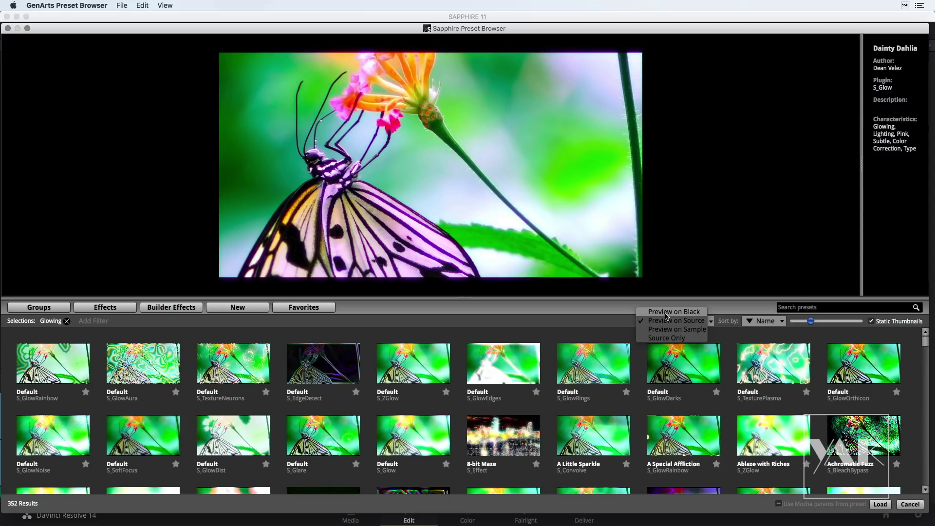
Switch the preview background to the sample city image, then to source only
click(663, 331)
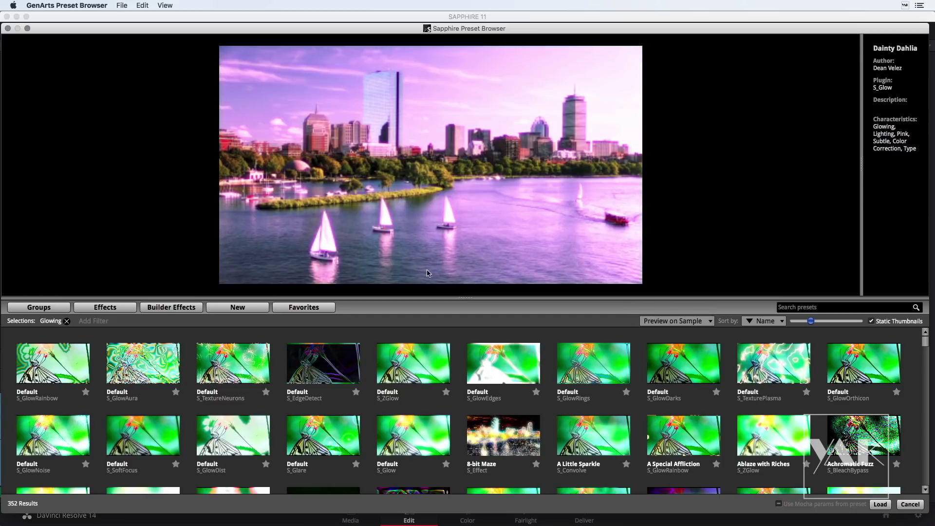
click(710, 322)
click(676, 330)
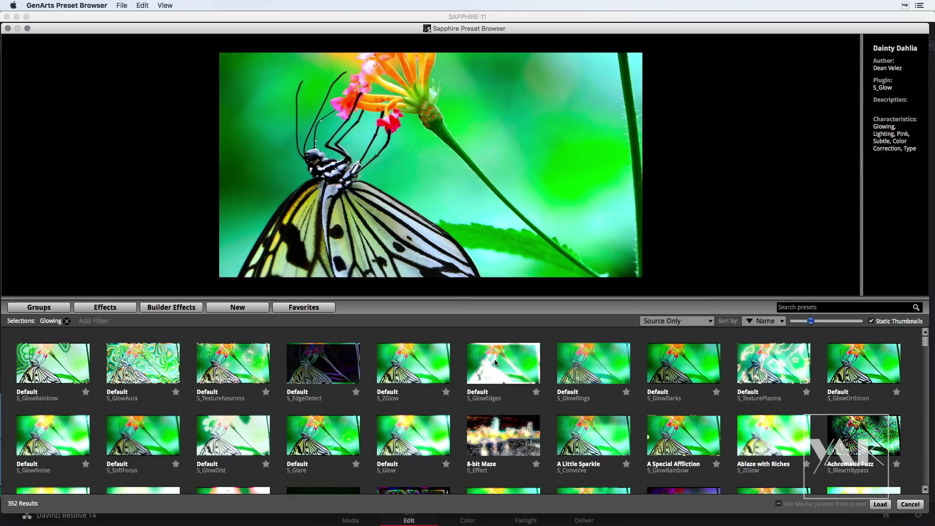
Preview S_EdgeDetect Default on the source clip, then load S_ZGlow Default onto the clip
click(312, 376)
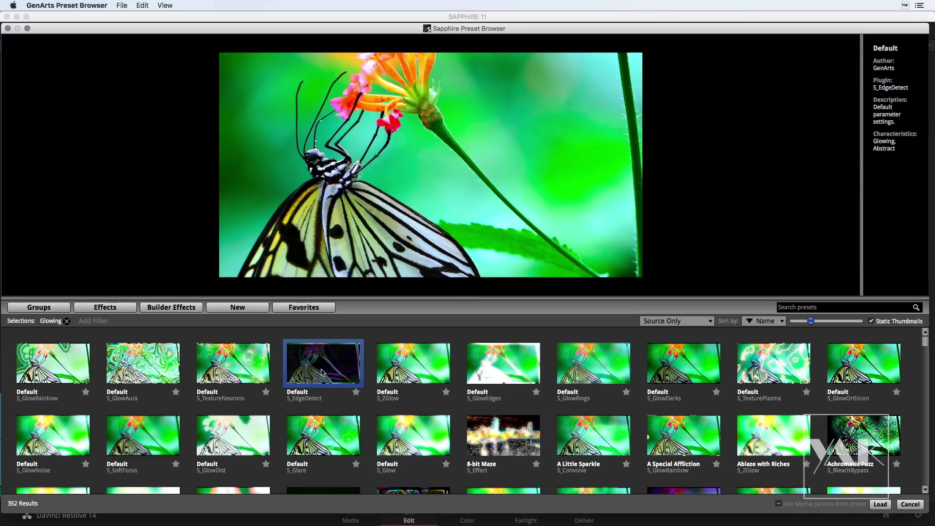
click(670, 321)
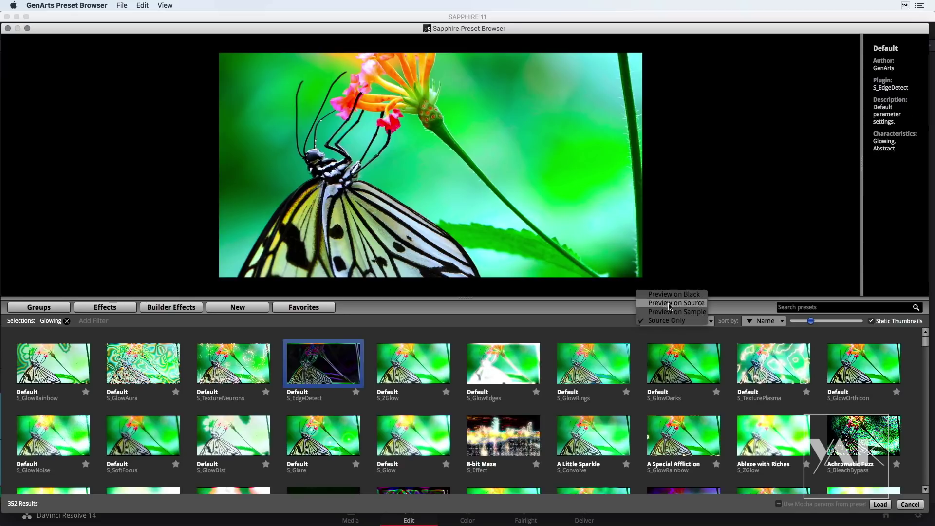
click(670, 305)
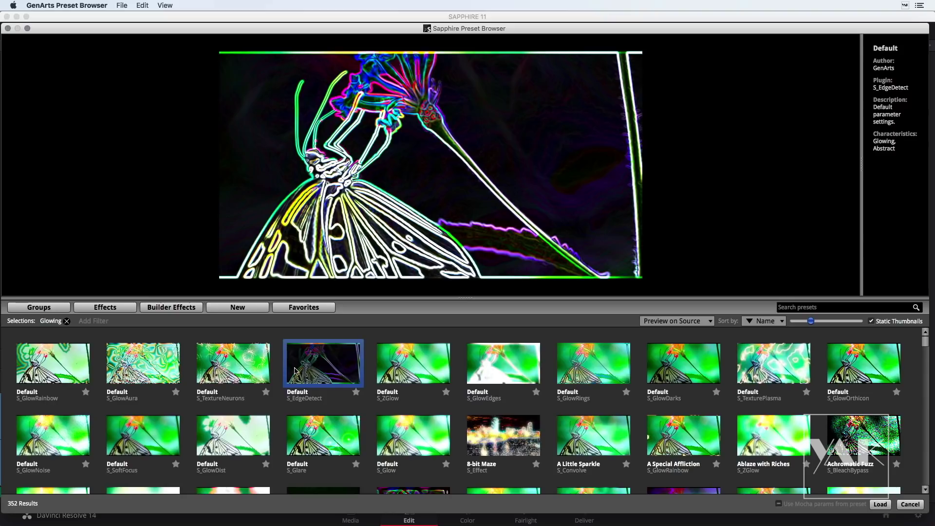
click(413, 369)
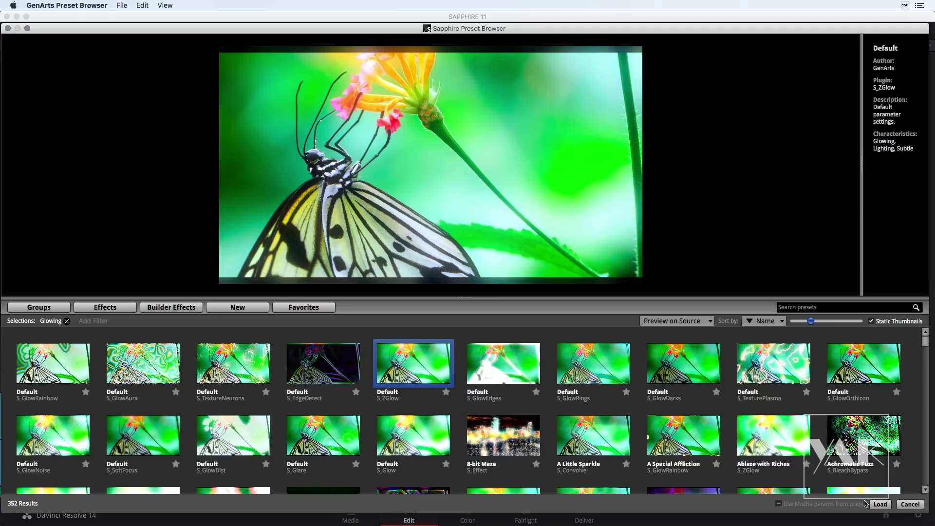
click(880, 505)
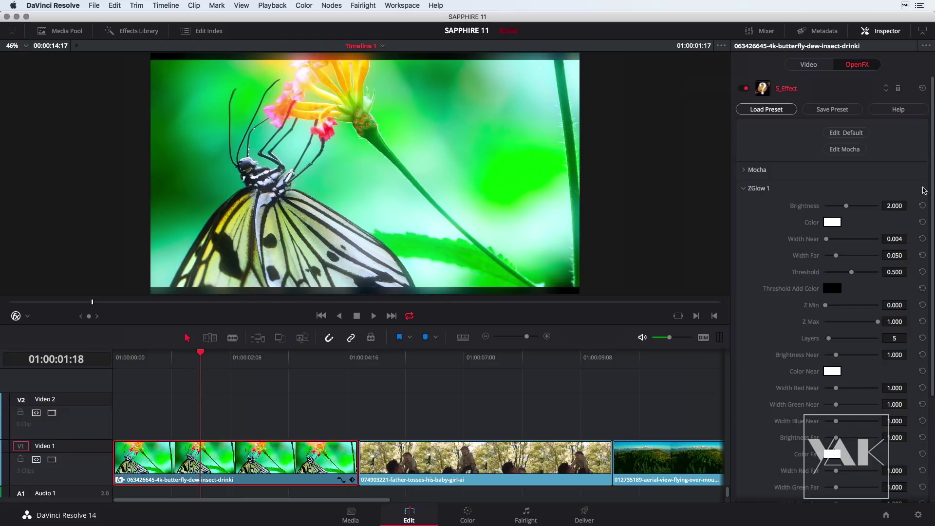
Raise the butterfly clip's ZGlow Brightness to 5.000, then move the playhead into the father-and-baby clip
mouse_move(932, 183)
mouse_down()
mouse_move(933, 310)
mouse_move(932, 190)
mouse_up()
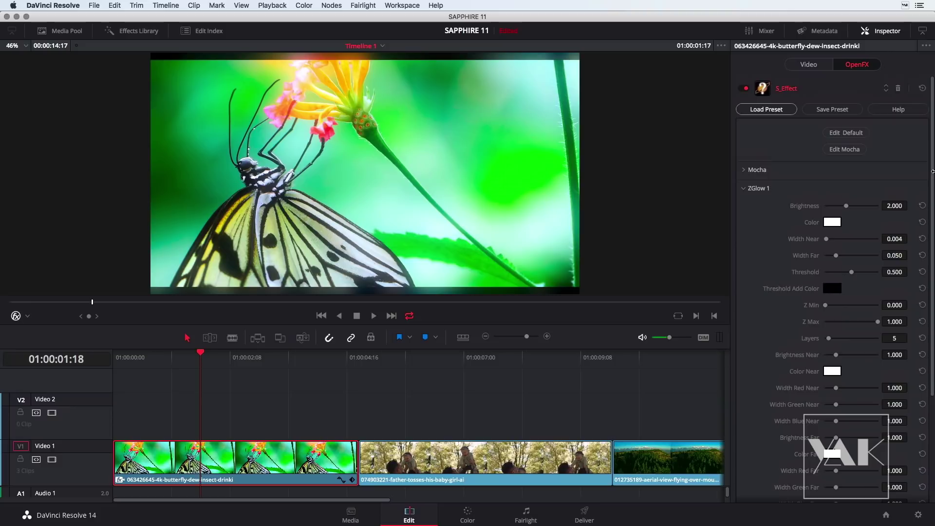
drag(846, 206, 879, 205)
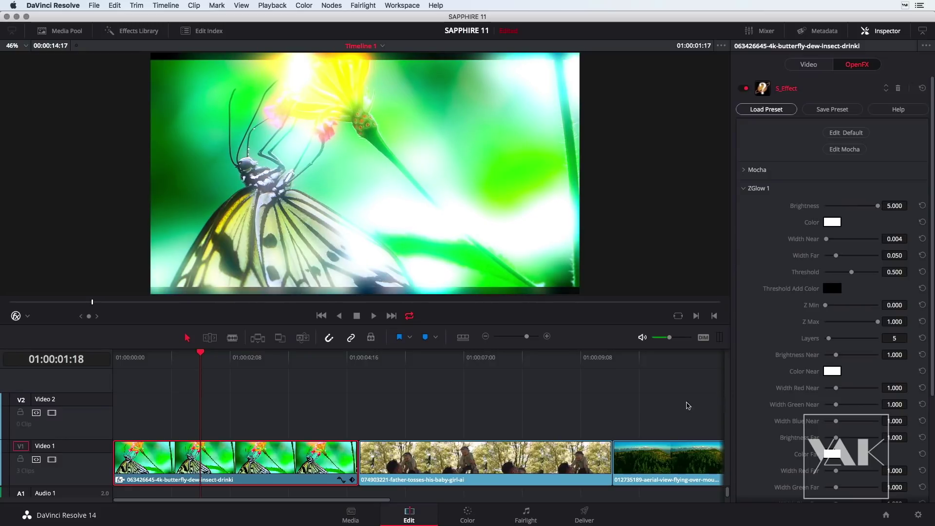
click(766, 110)
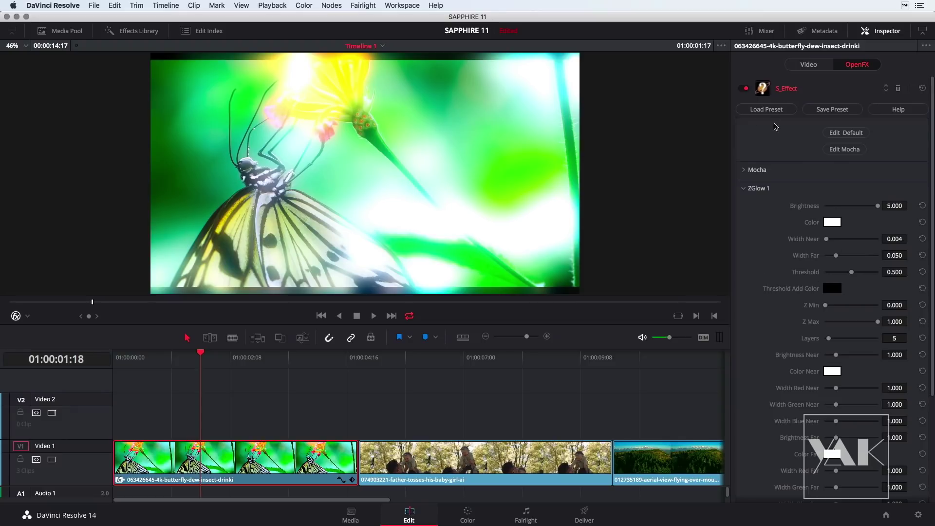
click(825, 111)
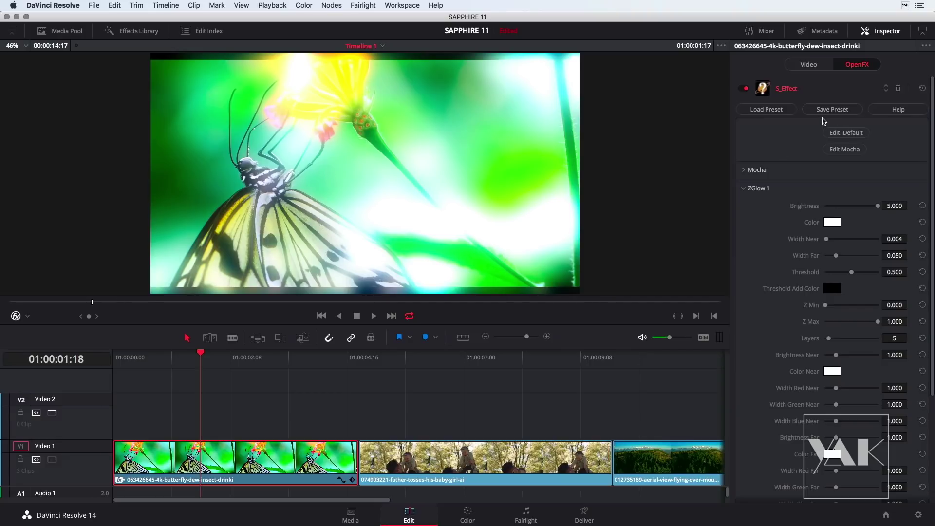
mouse_move(309, 411)
mouse_down()
mouse_move(433, 434)
mouse_move(416, 446)
mouse_up()
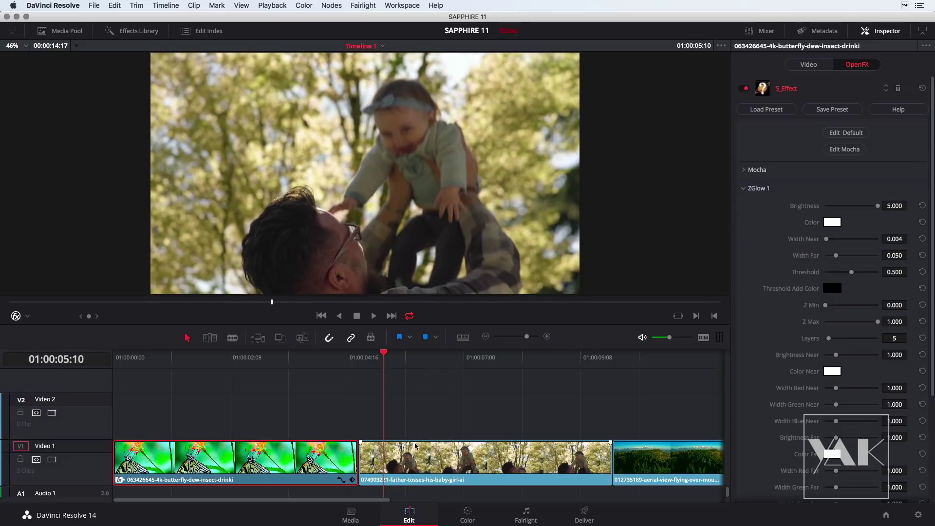
Select the father-and-baby clip and apply Mosaic Blur found by searching 'mosaic' in the Effects Library
click(419, 456)
mouse_move(382, 360)
mouse_down()
mouse_move(392, 364)
mouse_move(375, 366)
mouse_up()
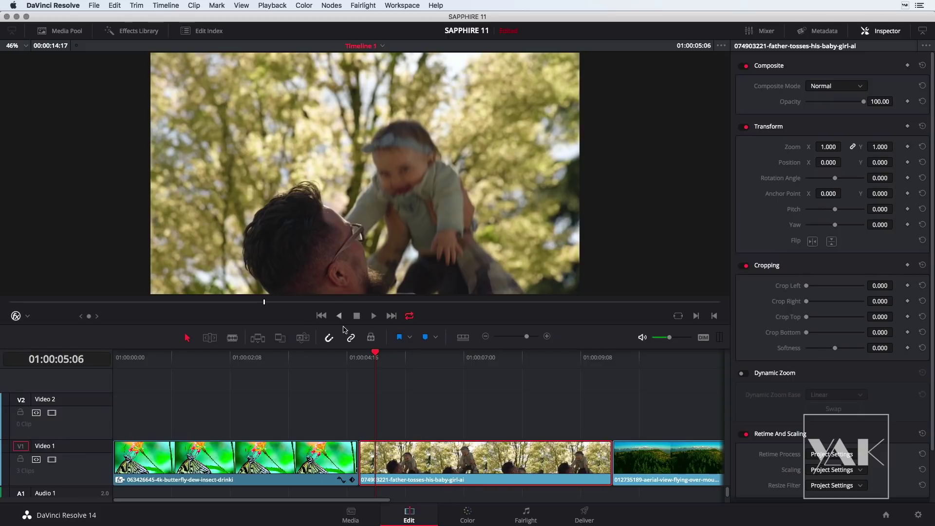
drag(383, 357, 367, 358)
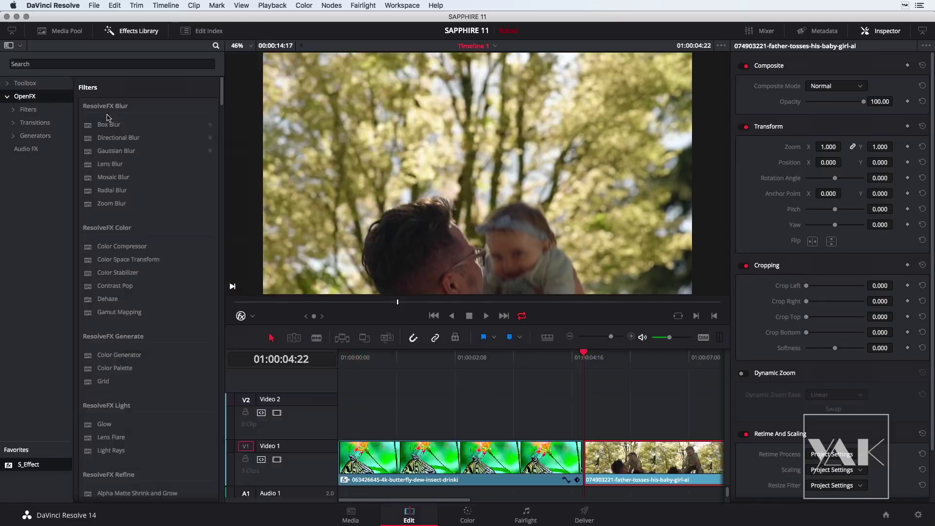
click(119, 30)
click(33, 64)
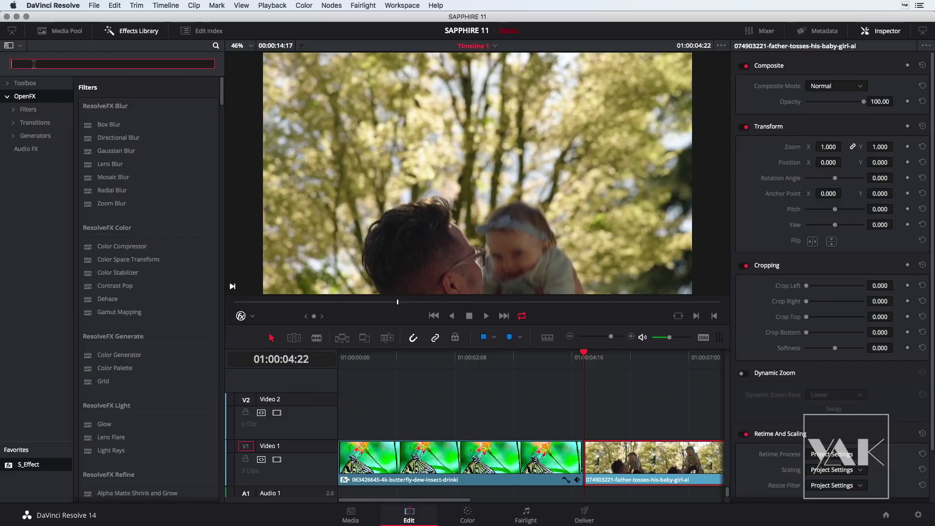
text(mosaic)
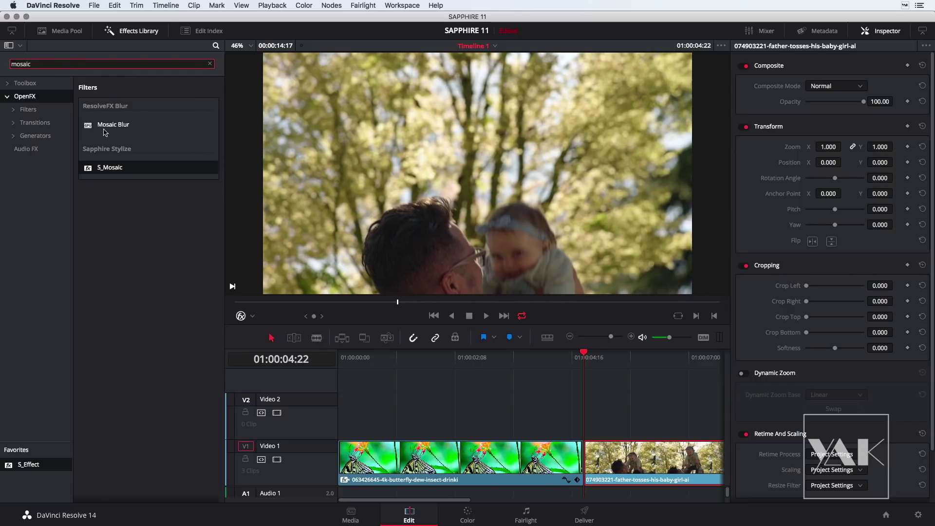
drag(96, 125, 650, 458)
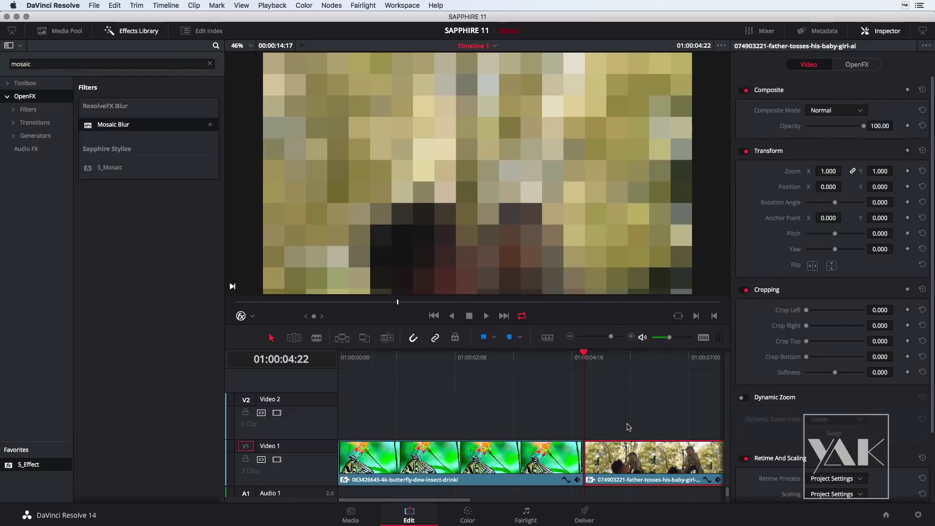
Check the Mosaic Blur result, then remove it from the clip
drag(609, 362, 633, 362)
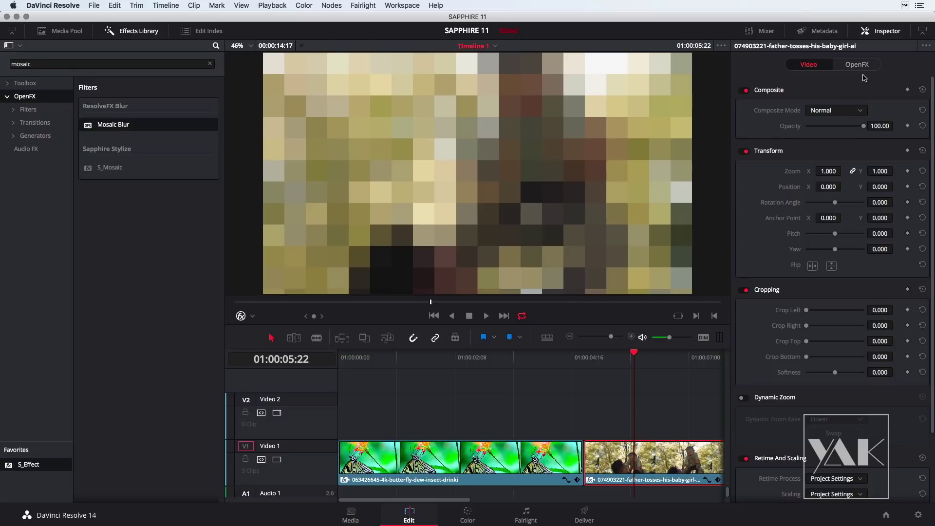
click(857, 64)
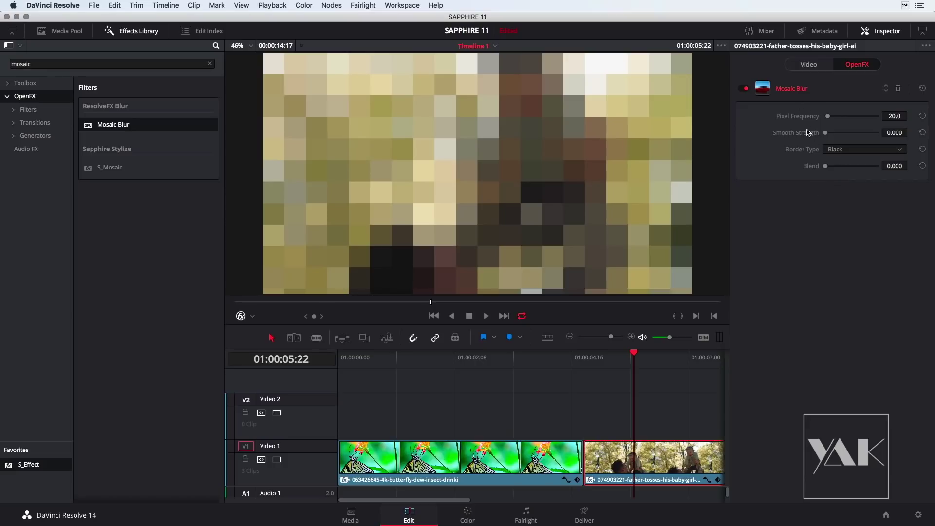
click(899, 89)
Apply S_Mosaic to the clip instead and raise its Pixel Frequency to 51.1
mouse_move(108, 167)
mouse_down()
mouse_move(477, 231)
mouse_move(652, 465)
mouse_up()
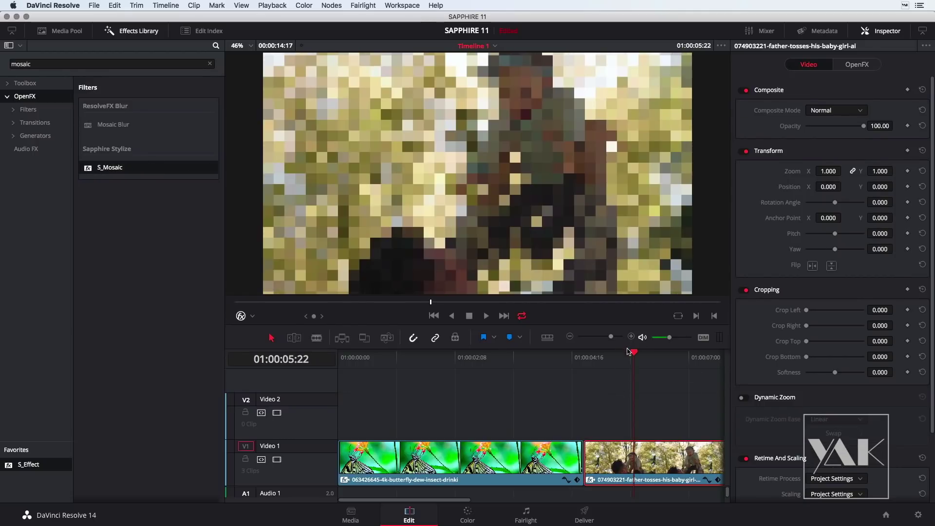
drag(632, 353, 606, 352)
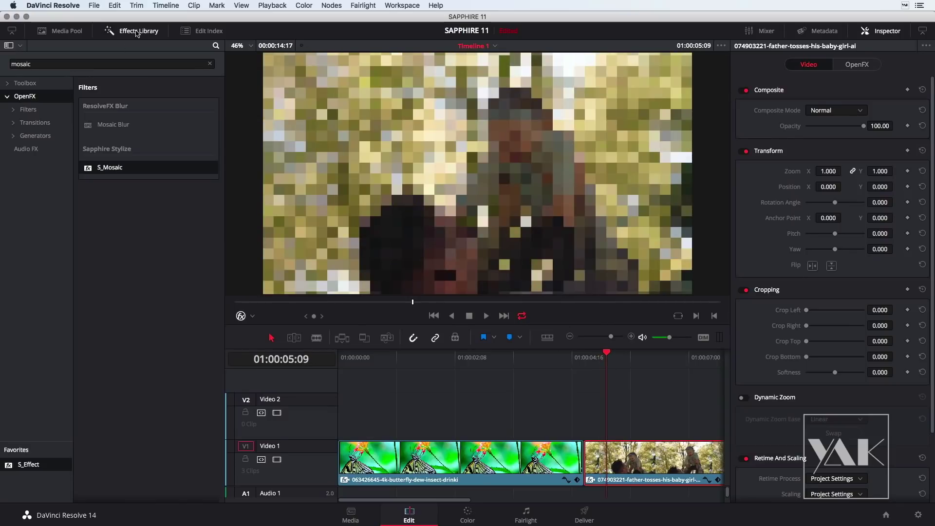
click(110, 31)
mouse_move(382, 359)
mouse_down()
mouse_move(379, 387)
mouse_move(371, 387)
mouse_up()
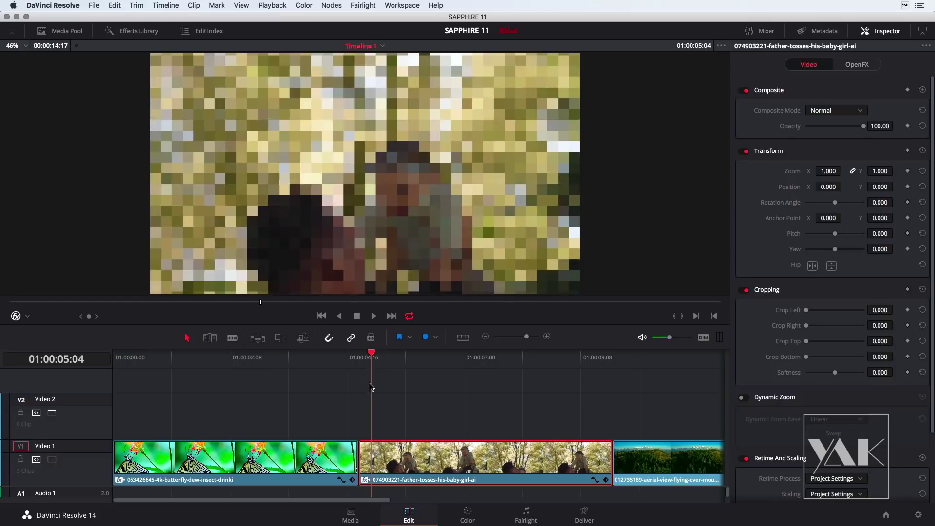
click(857, 65)
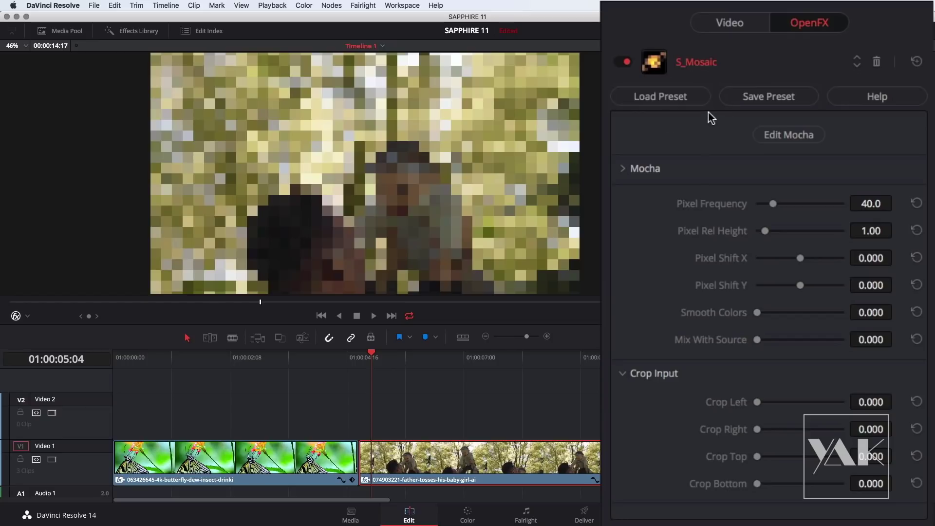
click(770, 141)
drag(370, 356, 363, 358)
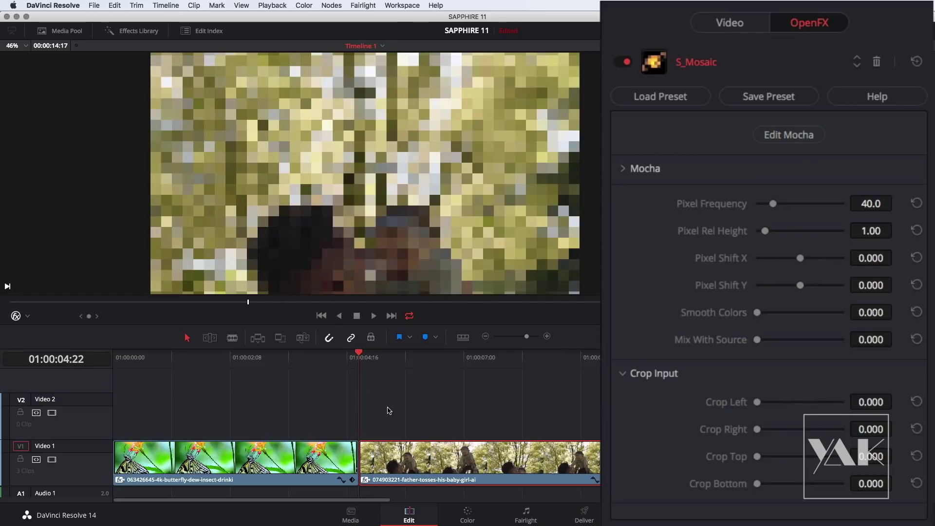
mouse_move(773, 204)
mouse_down()
mouse_move(798, 204)
mouse_move(779, 210)
mouse_up()
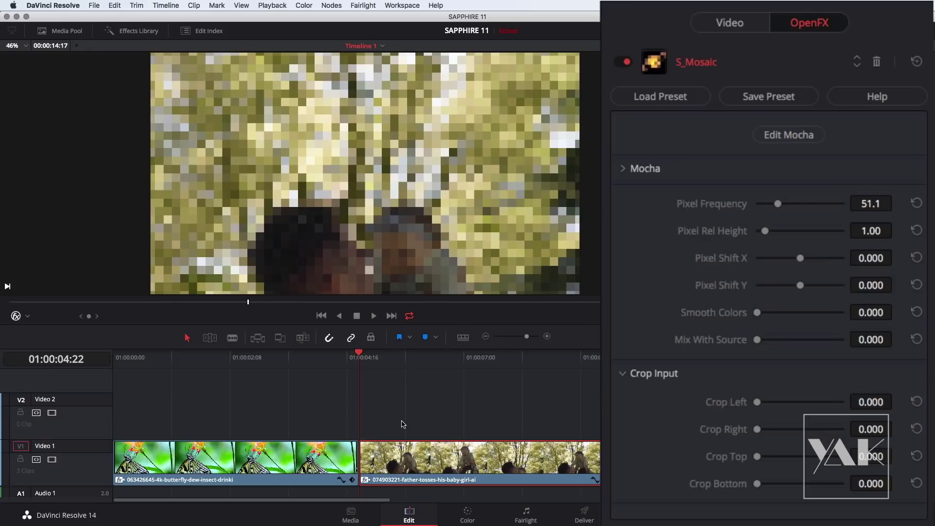
Open the clip in Mocha, play through the baby's motion, and pick the X-Spline tool
click(791, 138)
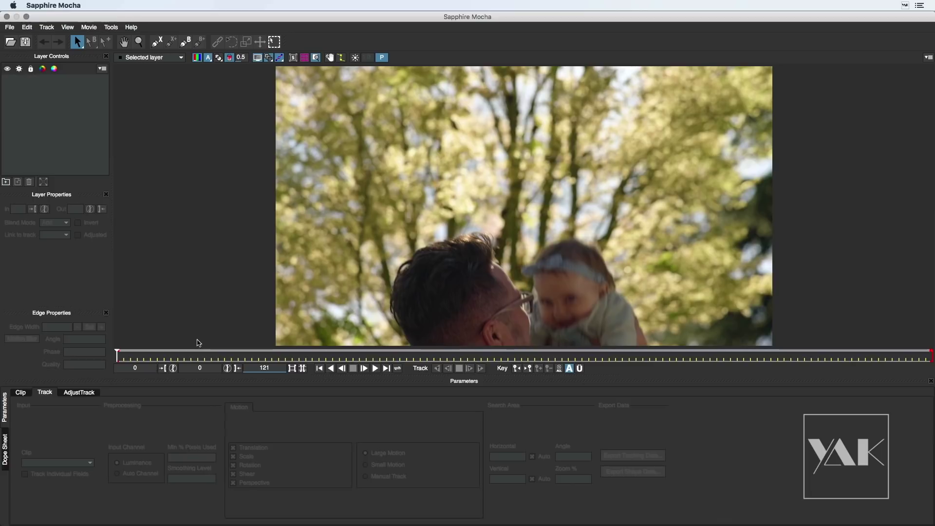
click(170, 359)
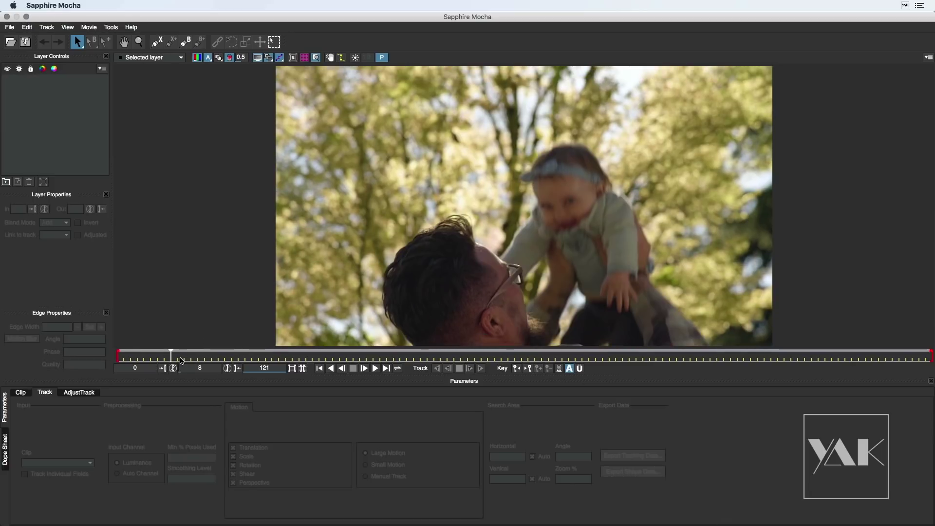
key(Right)
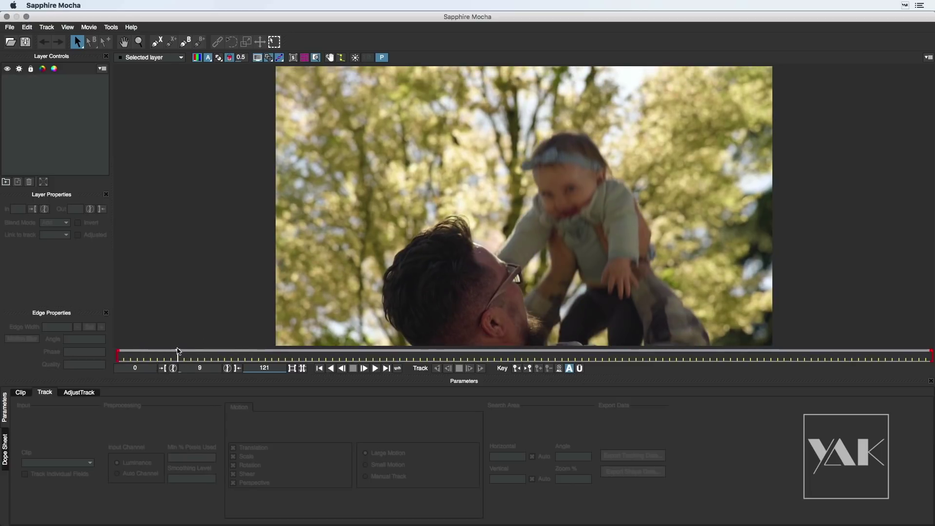
mouse_move(180, 353)
mouse_down()
mouse_move(358, 356)
mouse_move(92, 356)
mouse_up()
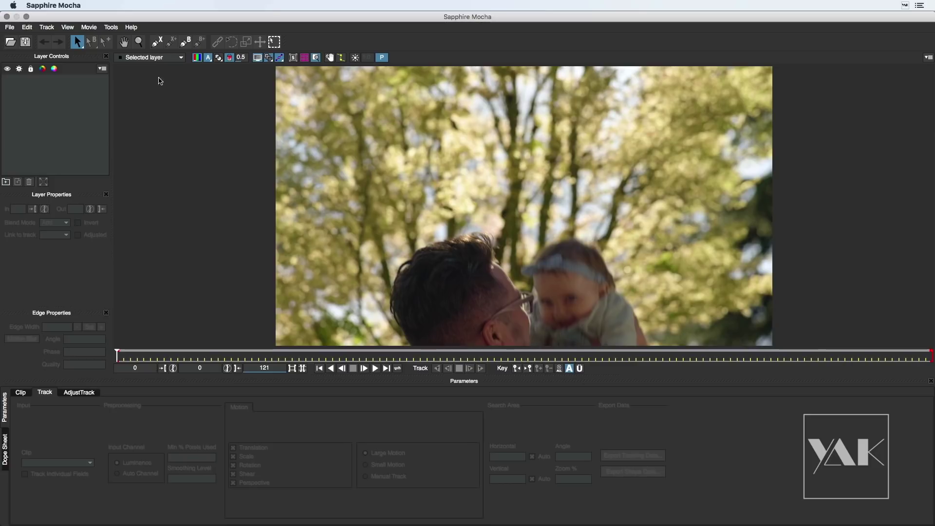
click(157, 41)
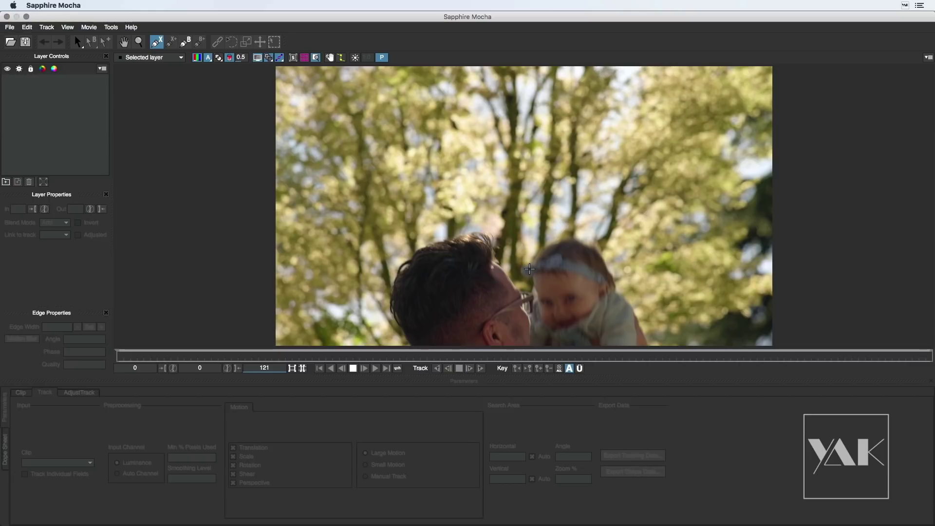
Draw a closed X-Spline mask around the baby's head and chin
click(529, 269)
click(549, 244)
click(582, 241)
click(607, 259)
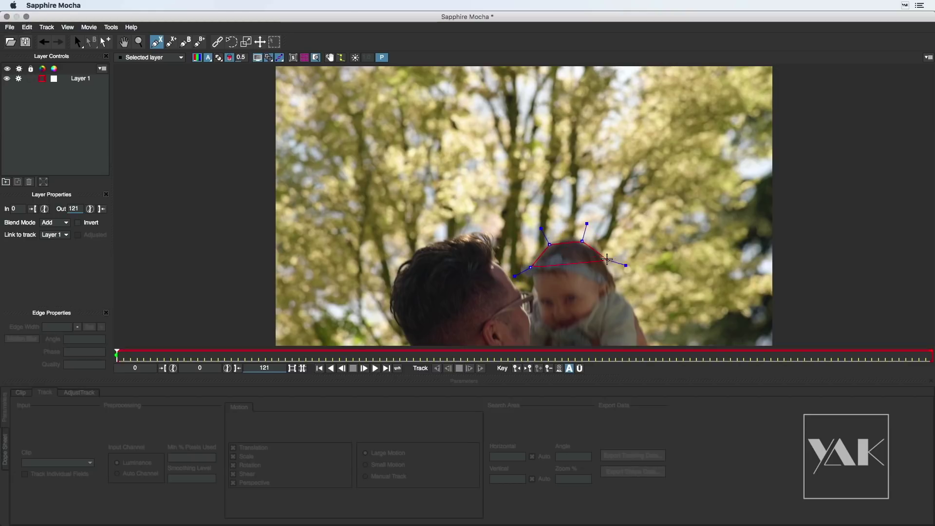
click(618, 289)
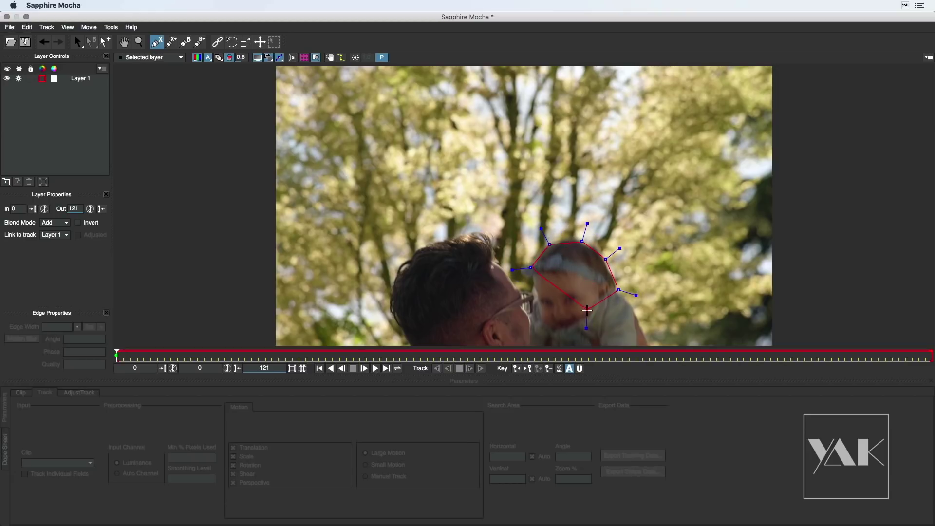
click(590, 315)
click(561, 335)
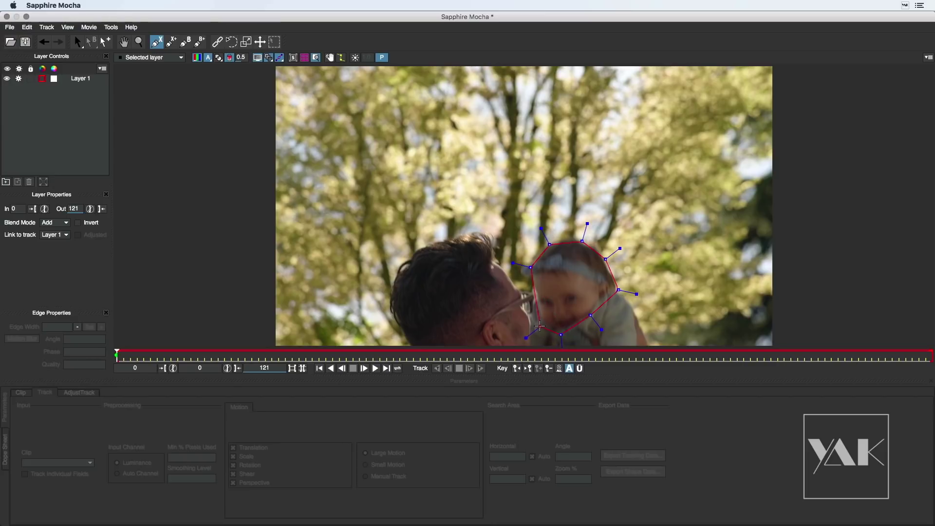
click(536, 295)
right_click(536, 294)
right_click(535, 288)
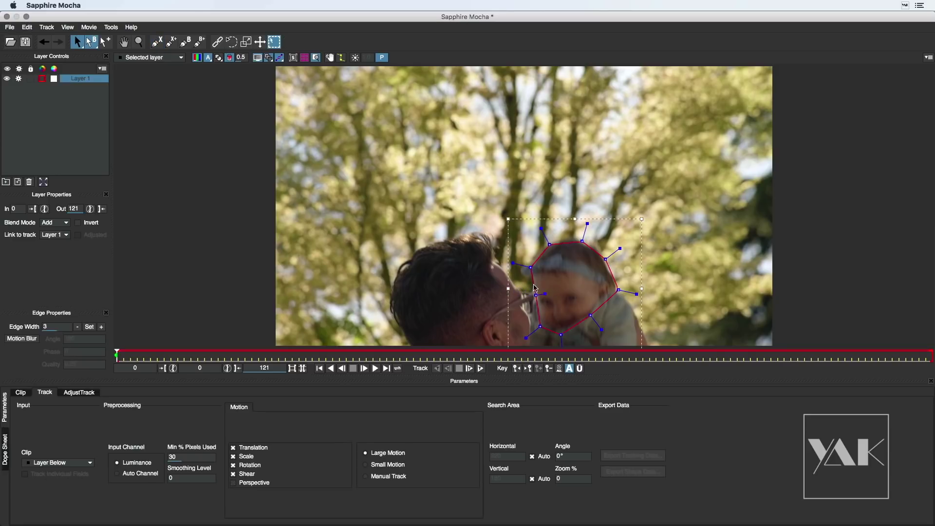
Widen the mask's left side and top, and set Min % Pixels Used to 77.29
click(540, 327)
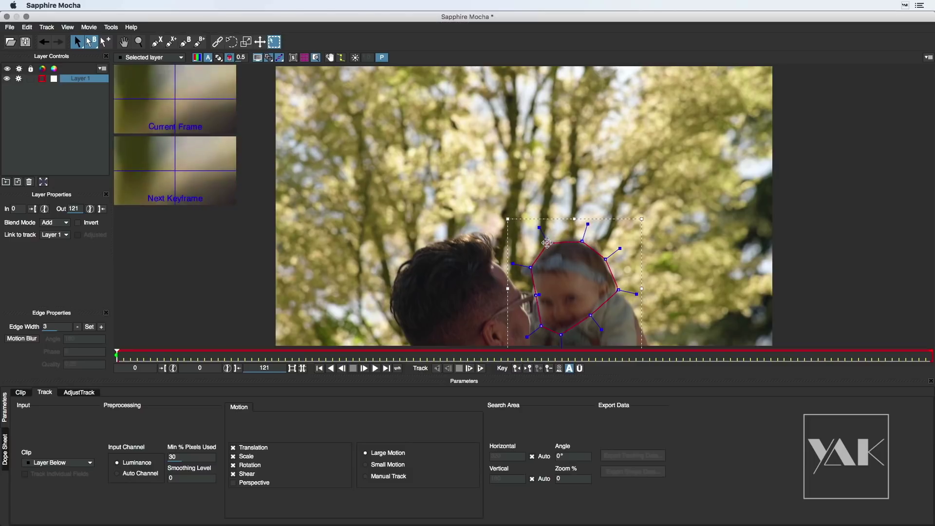
drag(531, 267, 530, 266)
drag(582, 239, 608, 257)
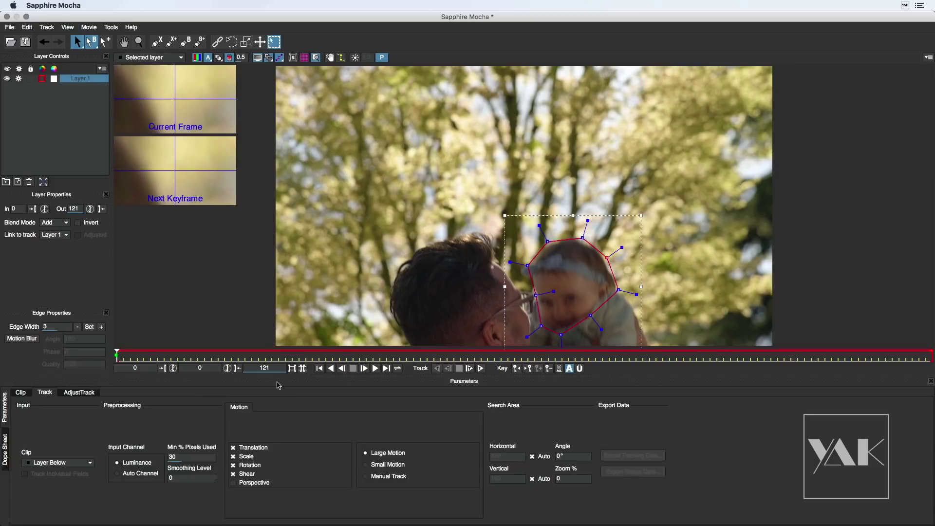
mouse_move(172, 454)
mouse_down()
mouse_move(194, 462)
mouse_move(220, 437)
mouse_move(183, 489)
mouse_up()
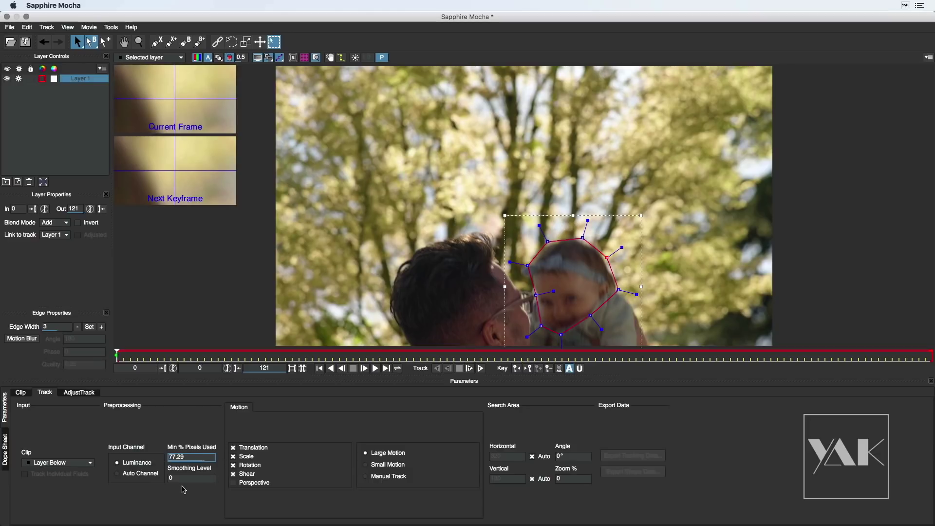
Track the head mask forward, then refit its left-side points on the last frame
click(480, 368)
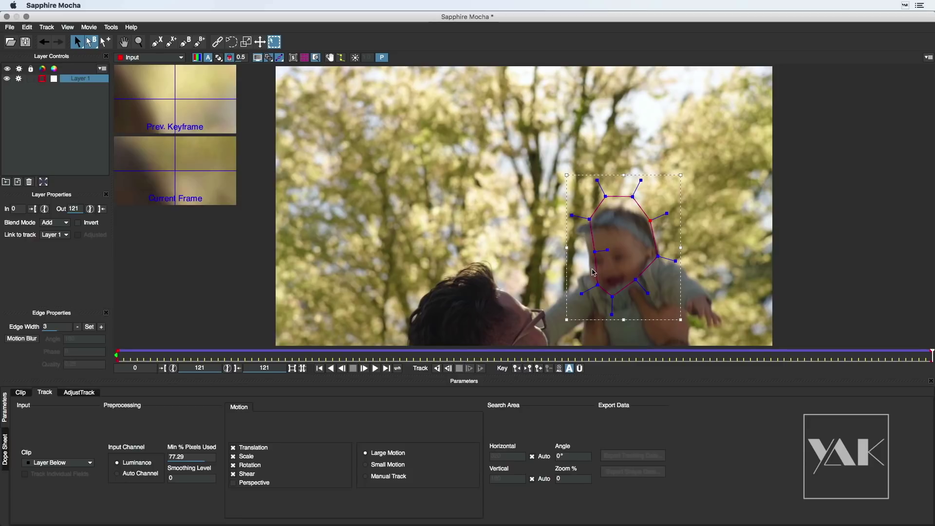
drag(595, 252, 584, 255)
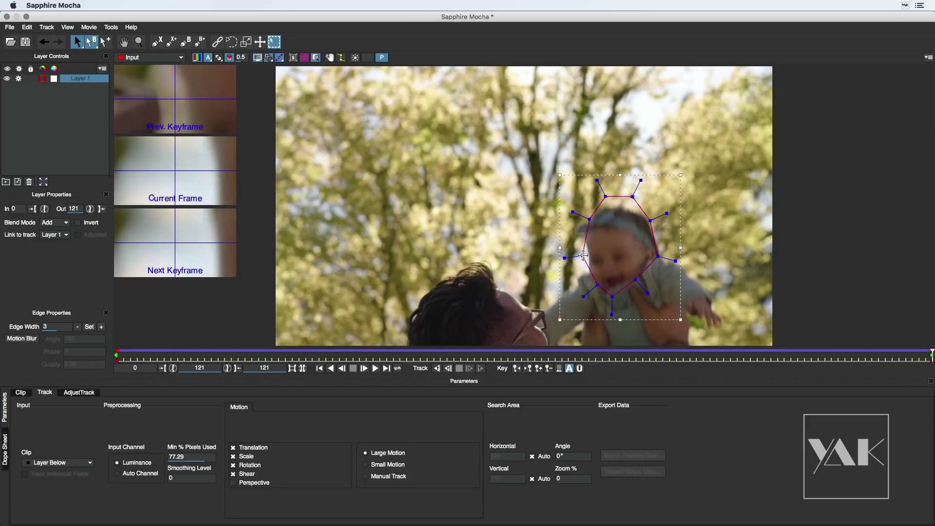
mouse_move(604, 194)
mouse_down()
mouse_move(633, 195)
mouse_move(635, 208)
mouse_up()
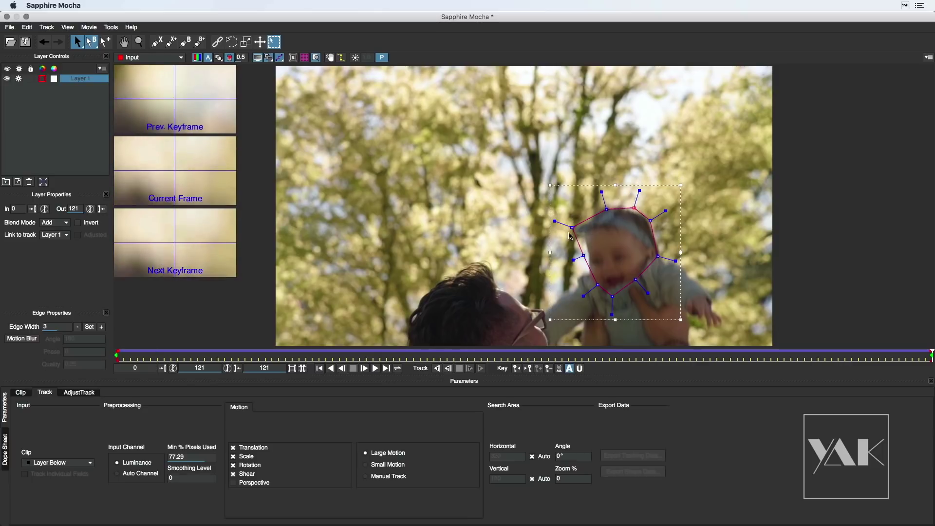
mouse_move(599, 287)
mouse_down()
mouse_move(590, 295)
mouse_move(643, 288)
mouse_up()
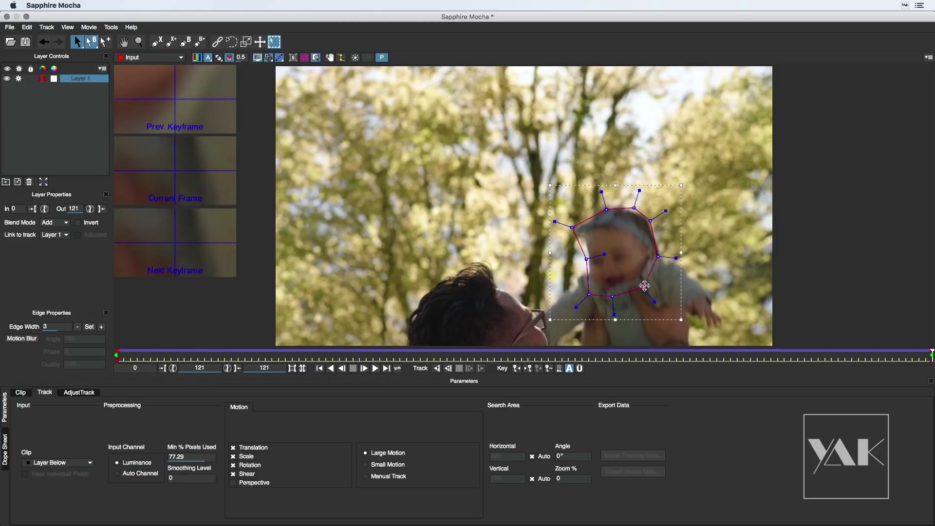
Step back to around frame 80 and earlier, correcting mask points that drift off the head
drag(930, 355, 813, 360)
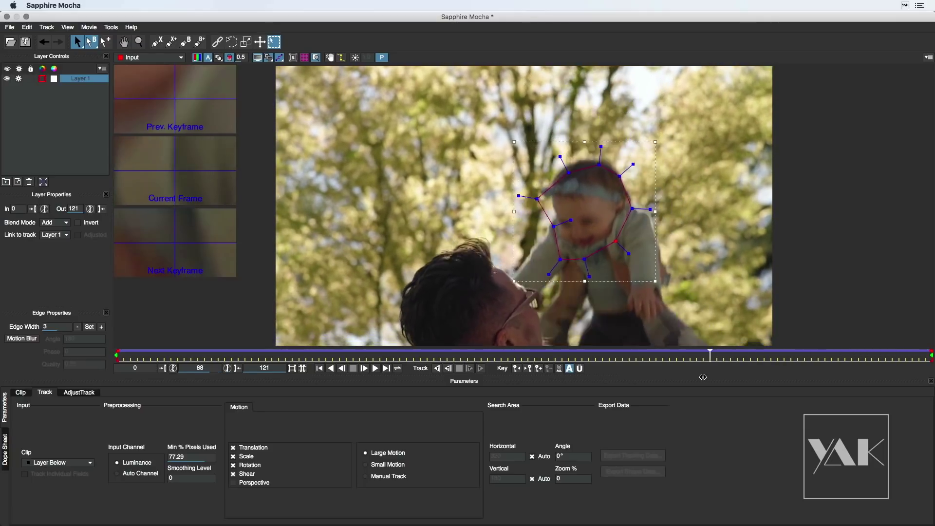
drag(813, 360, 656, 360)
mouse_move(598, 258)
mouse_down()
mouse_move(597, 248)
mouse_move(559, 255)
mouse_up()
drag(619, 273, 624, 269)
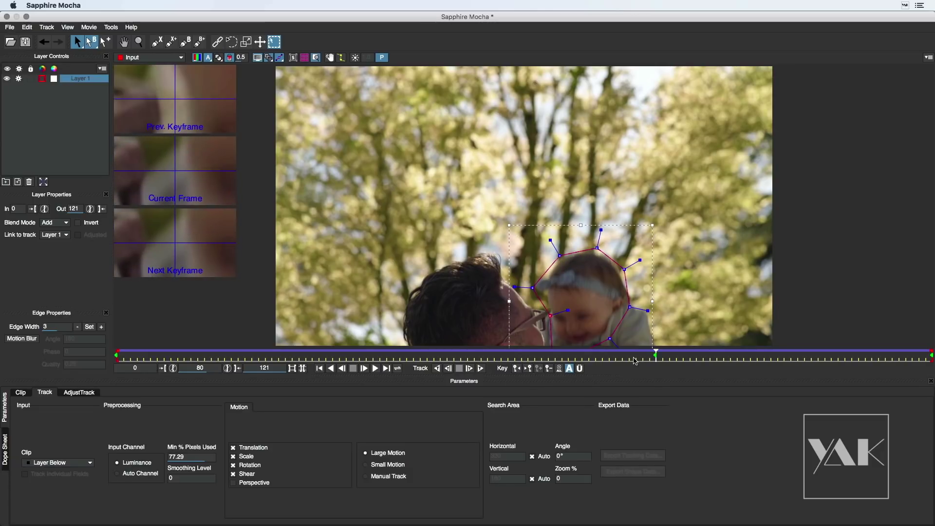
drag(655, 355, 617, 357)
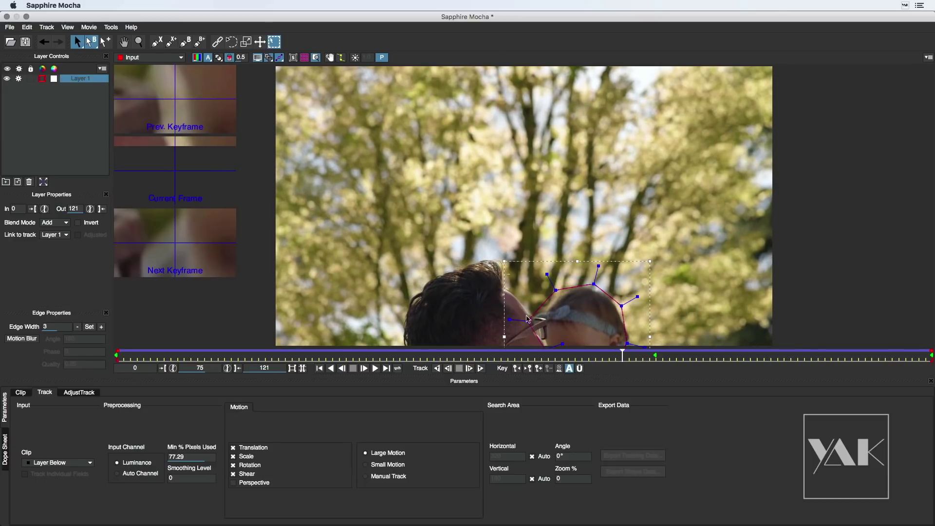
drag(528, 320, 546, 319)
mouse_move(624, 357)
mouse_down()
mouse_move(491, 352)
mouse_move(111, 383)
mouse_up()
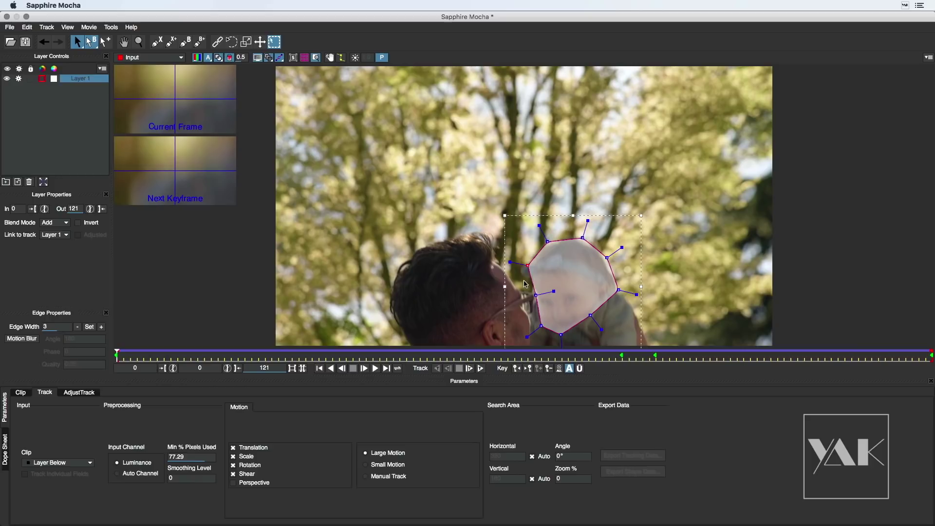
Pull the mask's left points slightly outward, then close Mocha and save the changes
drag(528, 265, 523, 269)
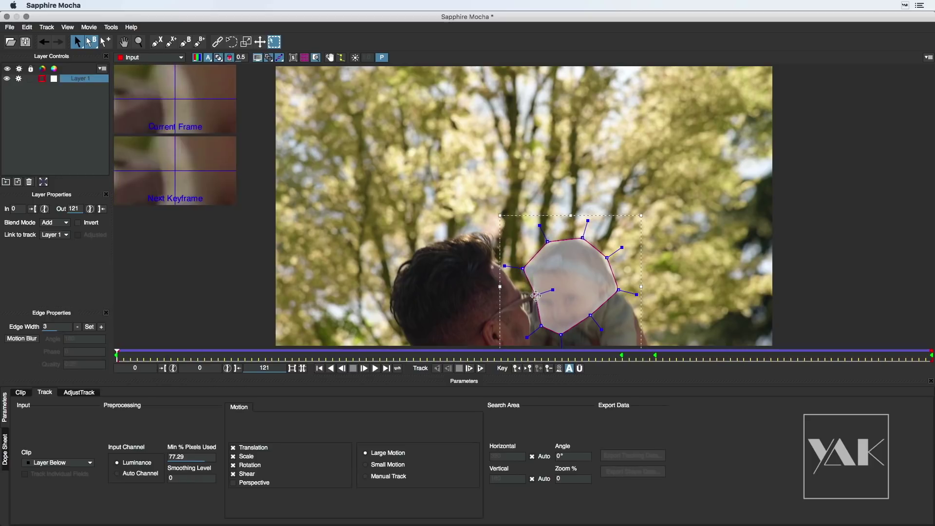
drag(540, 326, 592, 326)
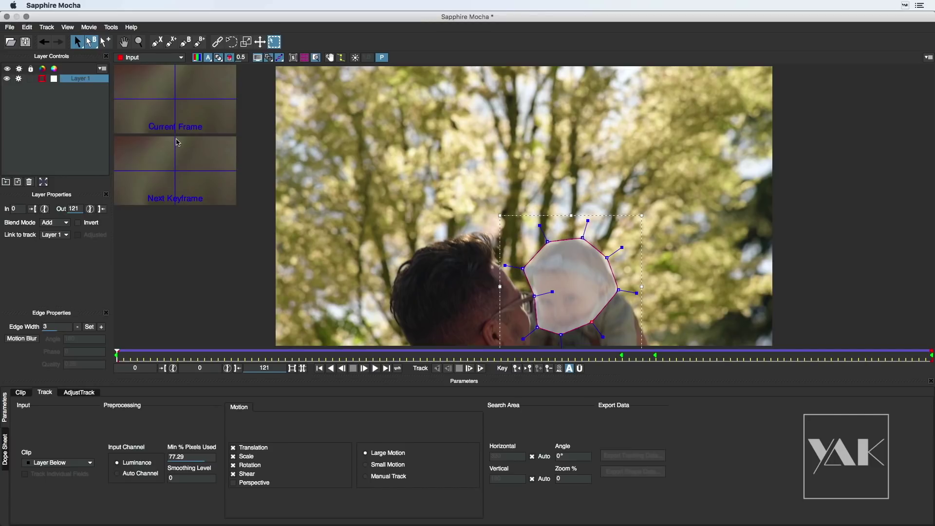
click(6, 17)
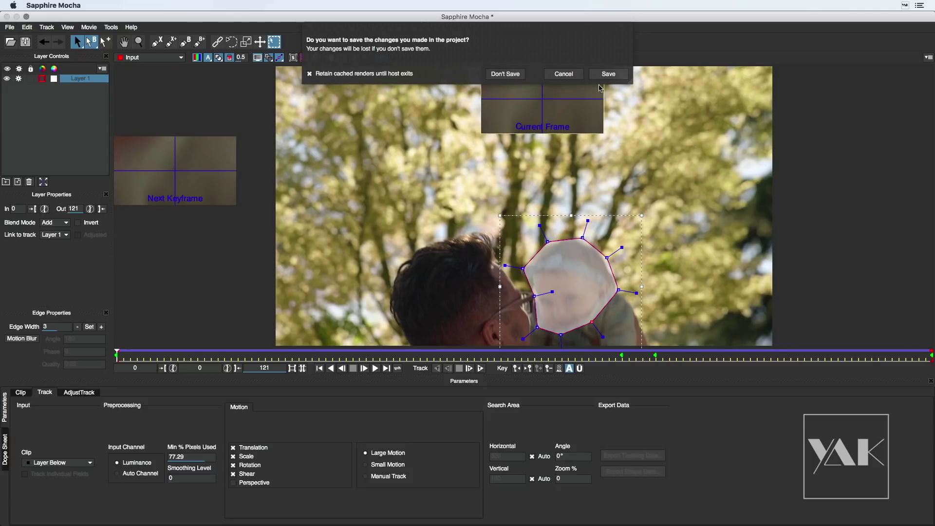
click(610, 76)
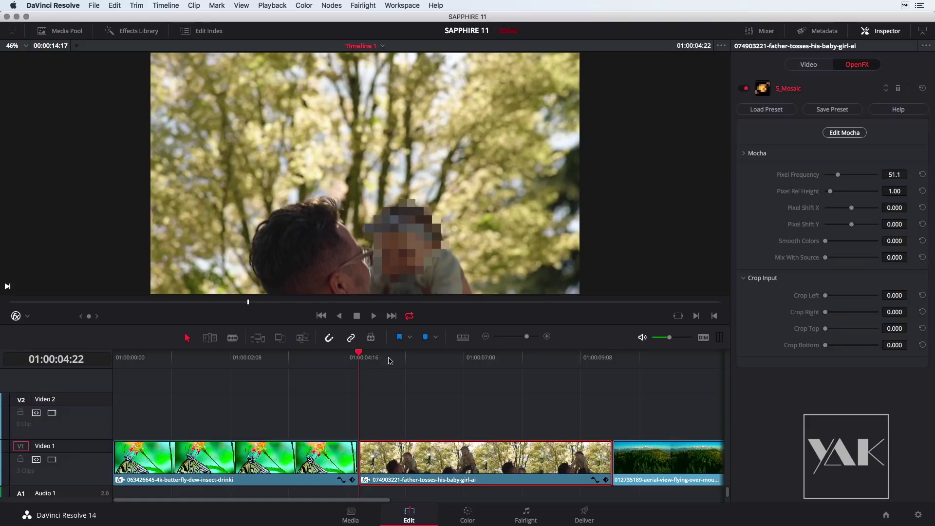
At 01:00:06:18, raise the S_Mosaic Pixel Frequency to 82.0 for finer blocks
mouse_move(360, 355)
mouse_down()
mouse_move(525, 377)
mouse_move(538, 399)
mouse_move(407, 398)
mouse_up()
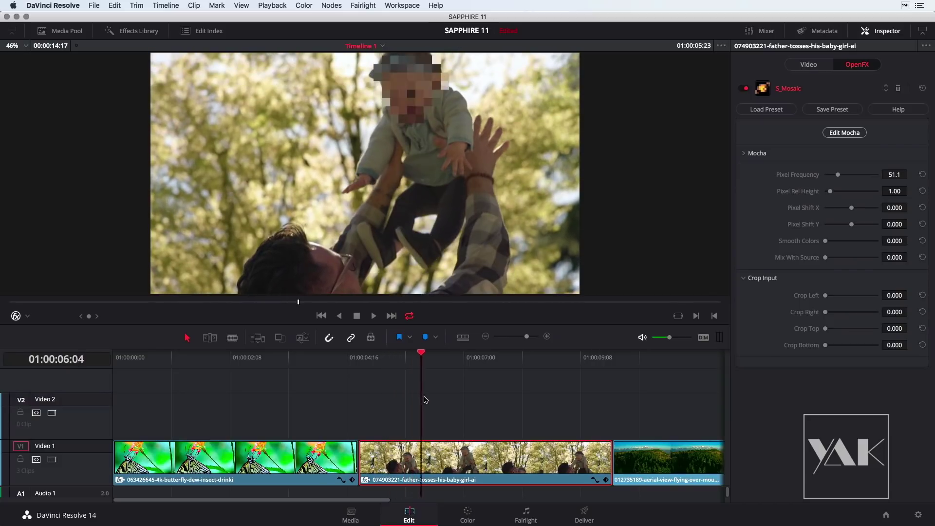
drag(406, 398, 450, 398)
drag(838, 176, 847, 175)
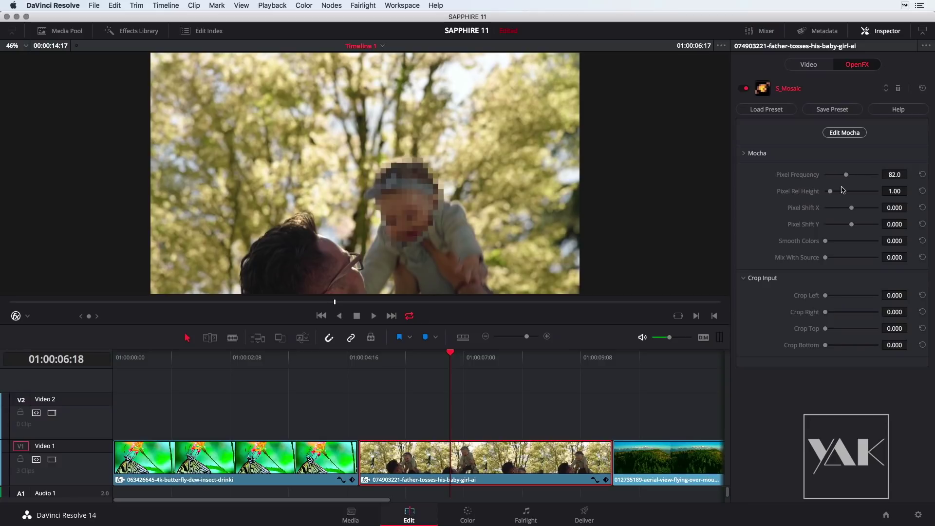
Test the Mocha mask view and edge softening, settling Blur Mocha at 0.043
click(744, 154)
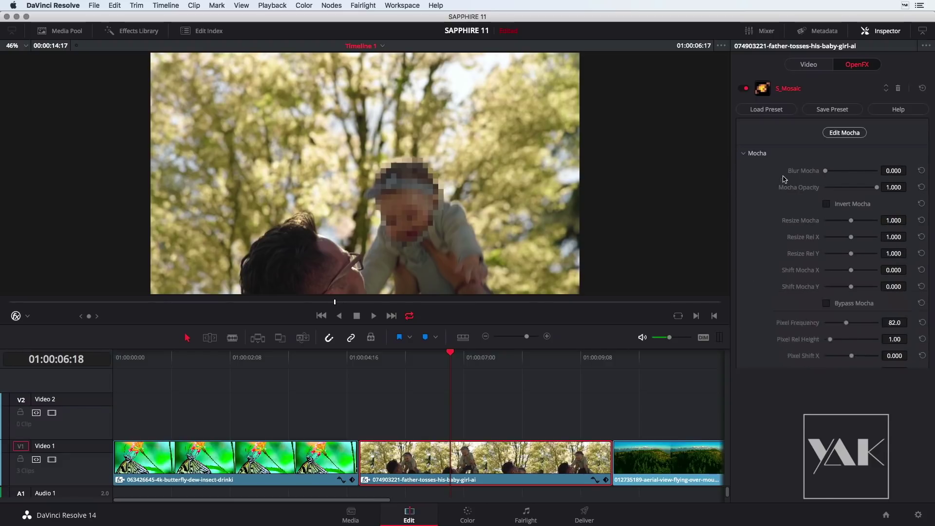
click(826, 320)
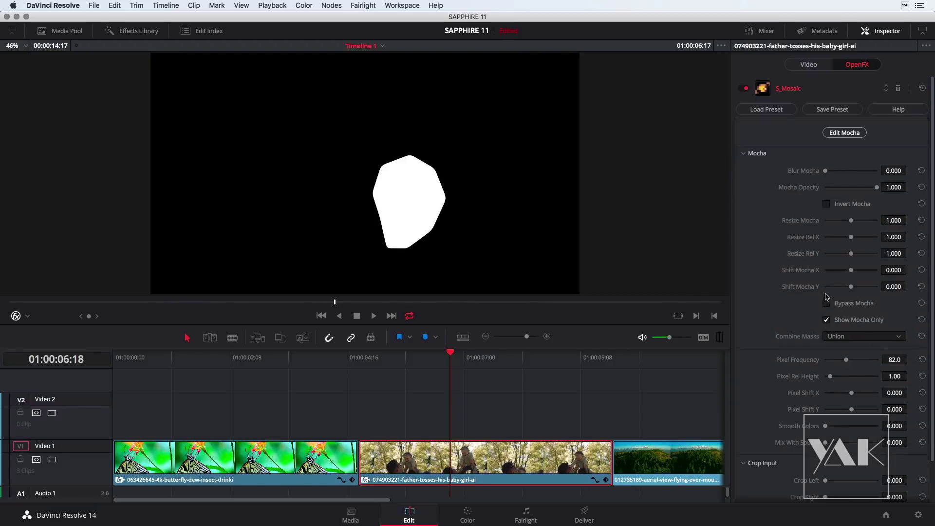
drag(825, 174, 833, 173)
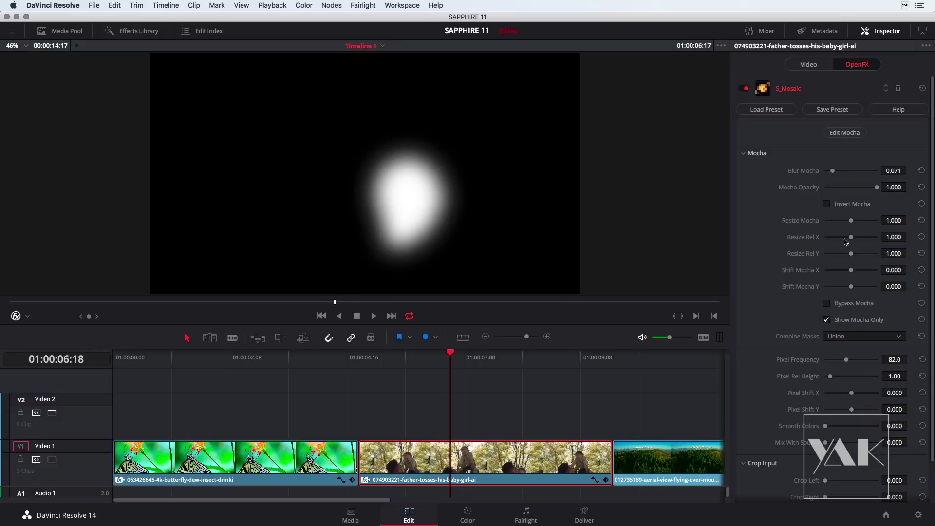
click(827, 320)
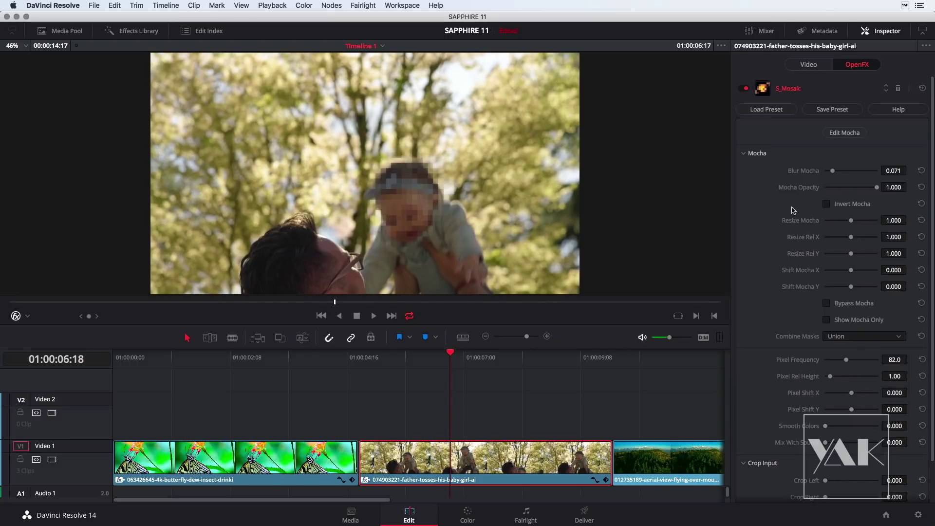
mouse_move(833, 171)
mouse_down()
mouse_move(807, 172)
mouse_move(838, 170)
mouse_up()
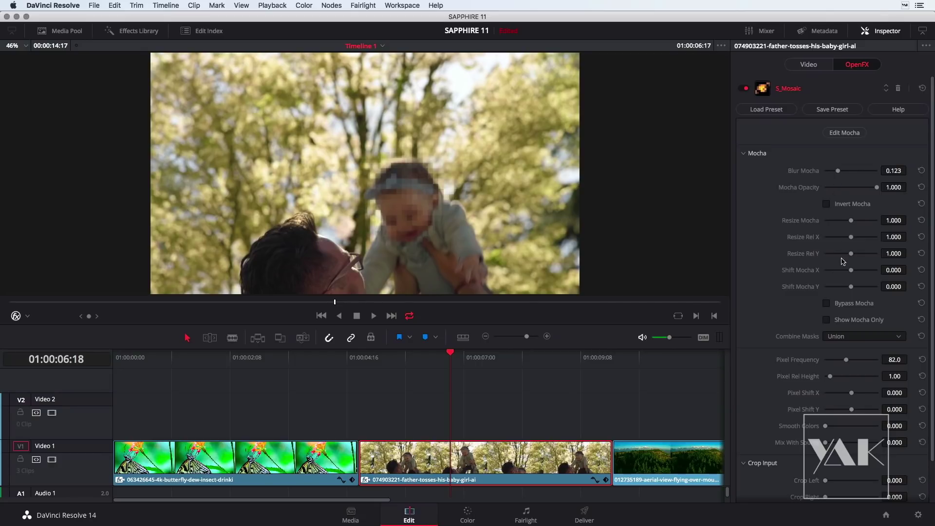
mouse_move(851, 223)
mouse_down()
mouse_move(861, 222)
mouse_move(851, 217)
mouse_up()
drag(837, 171, 830, 173)
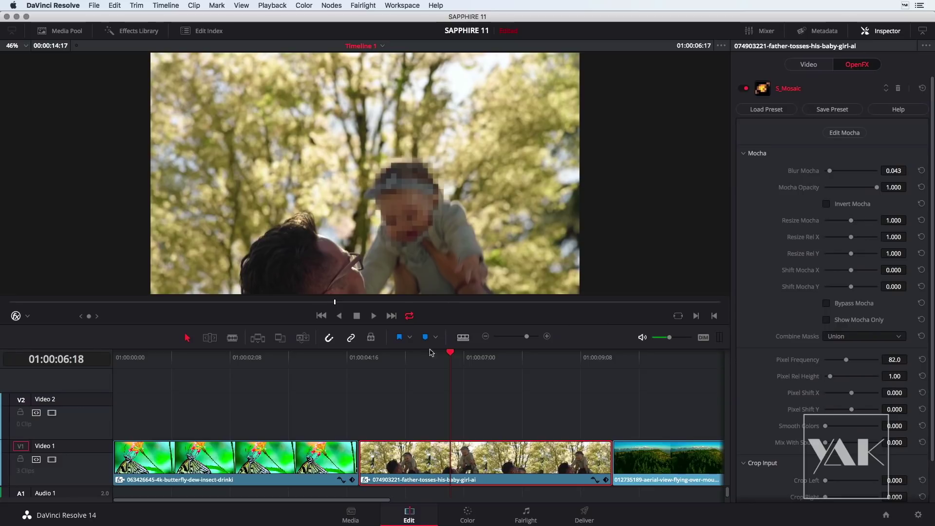
mouse_move(449, 354)
mouse_down()
mouse_move(391, 368)
mouse_move(587, 387)
mouse_move(304, 379)
mouse_move(312, 380)
mouse_up()
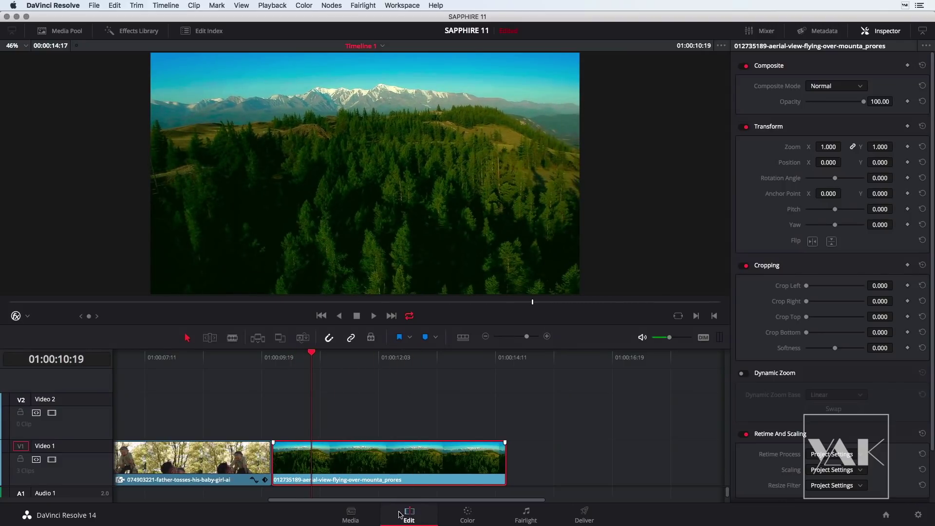
mouse_move(356, 358)
mouse_down()
mouse_move(374, 359)
mouse_move(300, 374)
mouse_move(403, 397)
mouse_move(370, 397)
mouse_up()
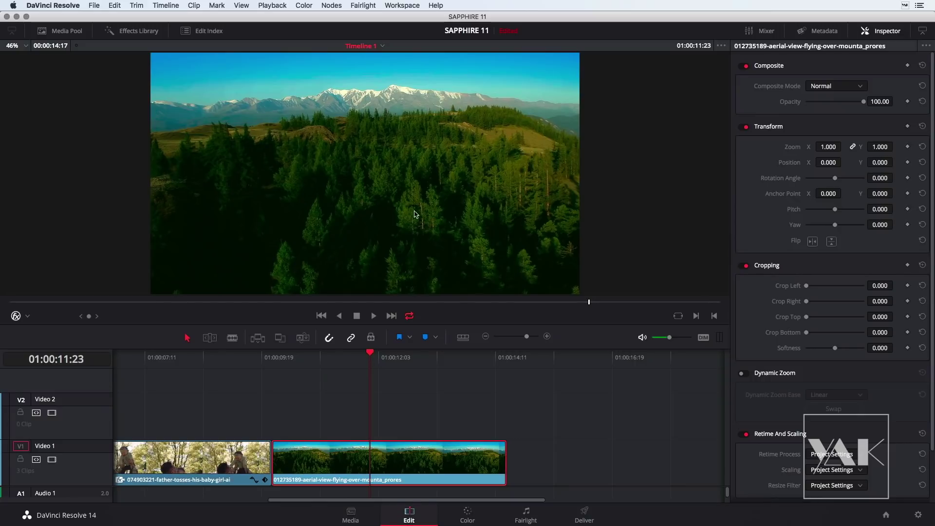
Switch to the Color page and show the OpenFX Sapphire effects library
click(467, 516)
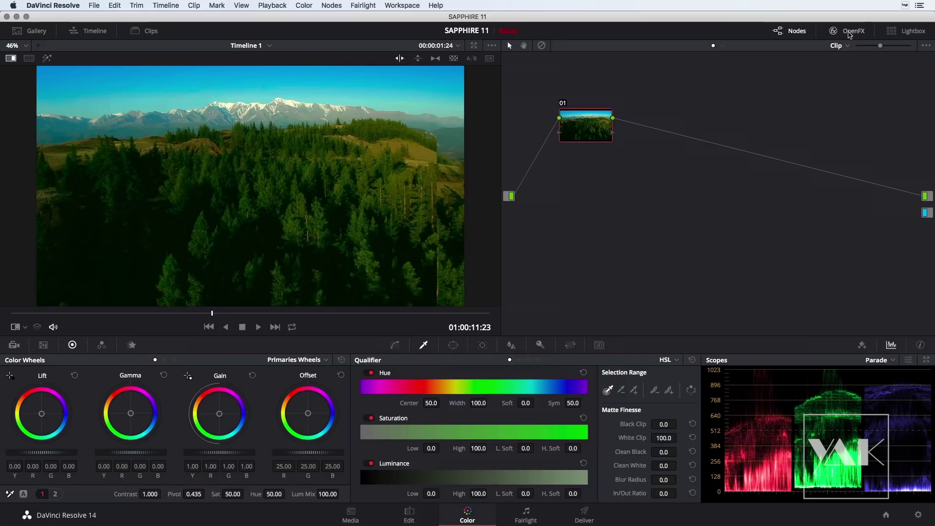
click(850, 32)
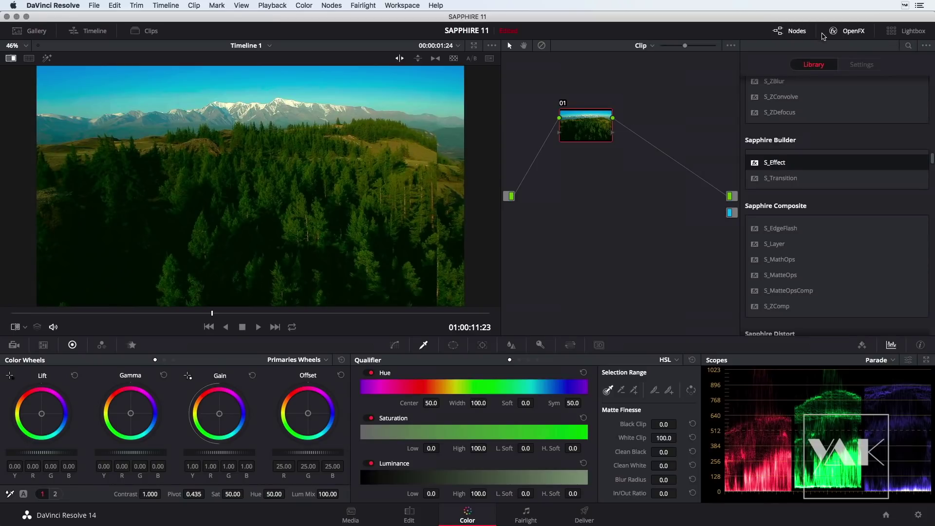
On node 01, drop saturation to 25.80, tint lift and gamma blue, lower gain, and raise contrast to 1.040
mouse_move(587, 128)
mouse_down()
mouse_move(547, 146)
mouse_move(573, 149)
mouse_up()
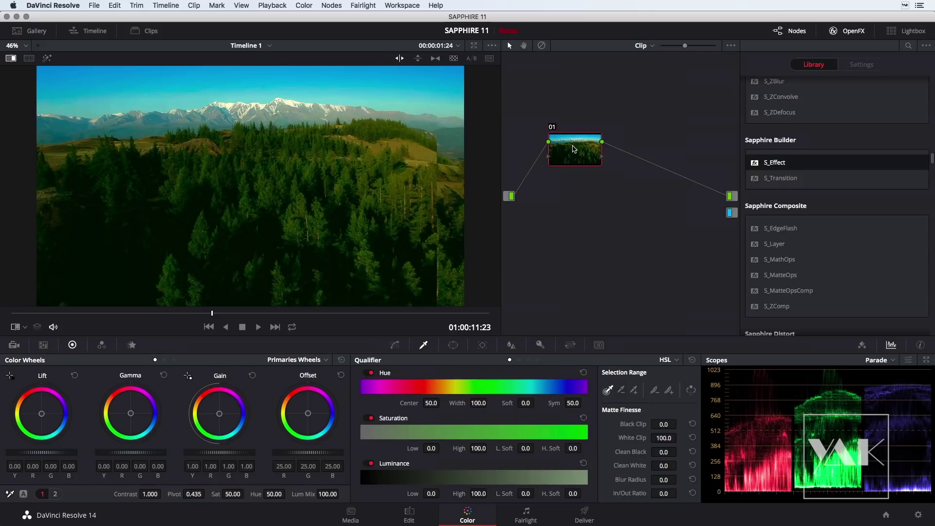
click(11, 58)
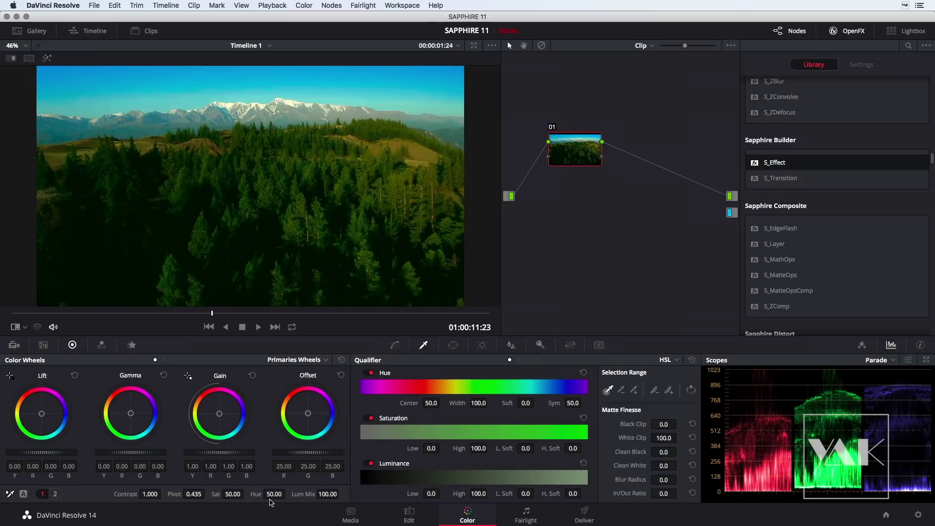
drag(233, 494, 214, 493)
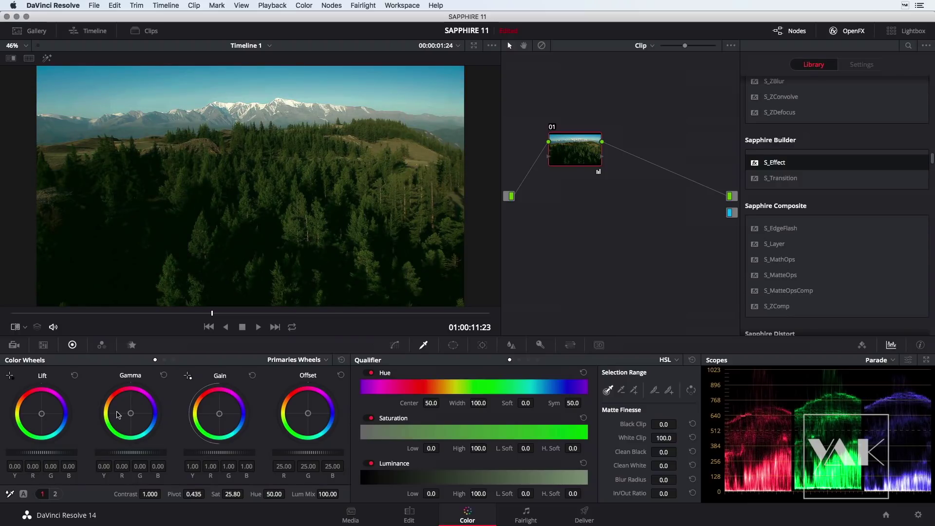
drag(130, 413, 137, 418)
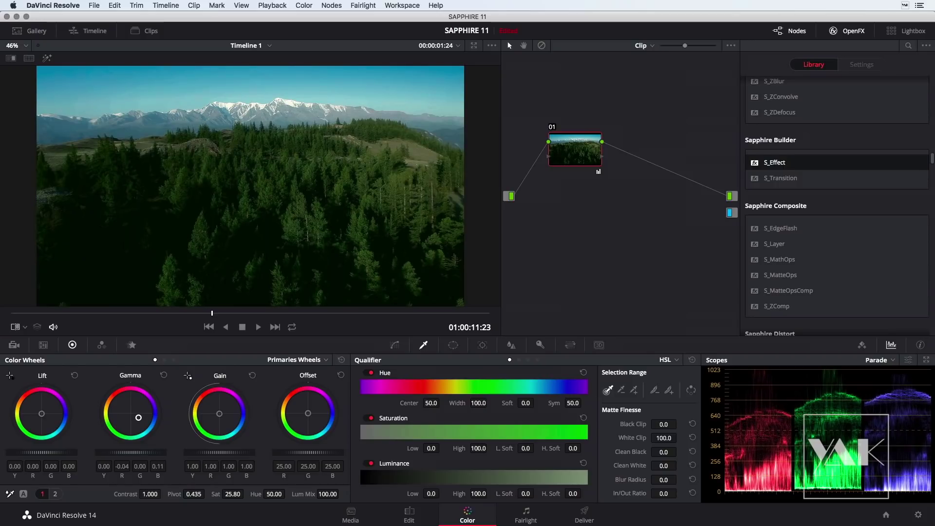
drag(48, 420, 44, 416)
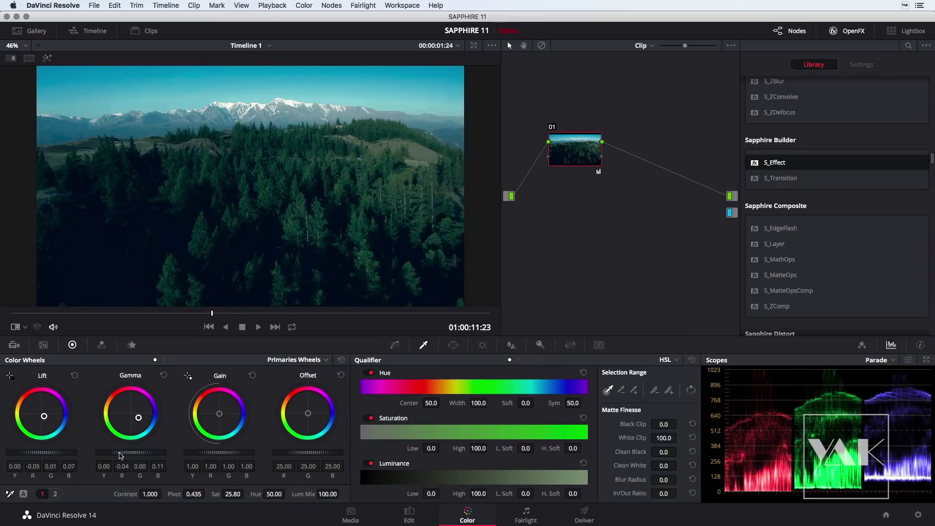
mouse_move(215, 452)
mouse_down()
mouse_move(229, 452)
mouse_move(214, 452)
mouse_up()
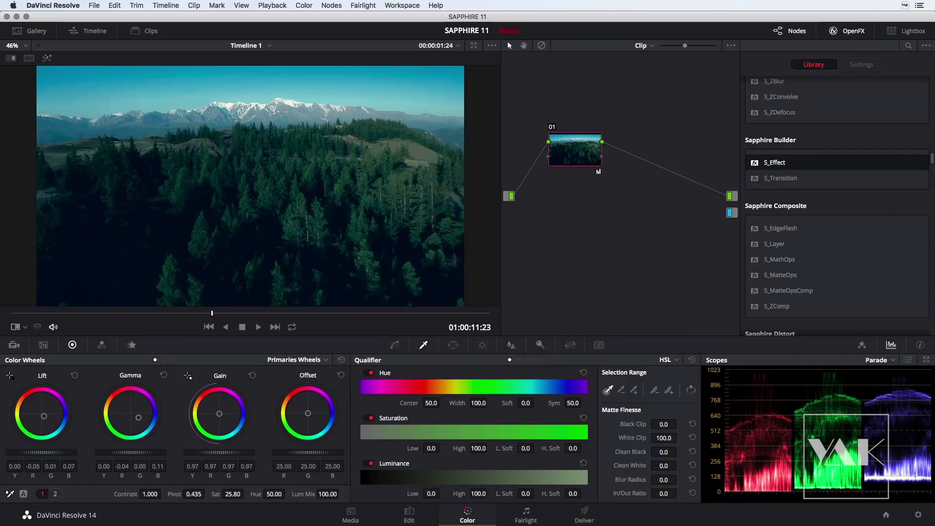
drag(41, 452, 39, 452)
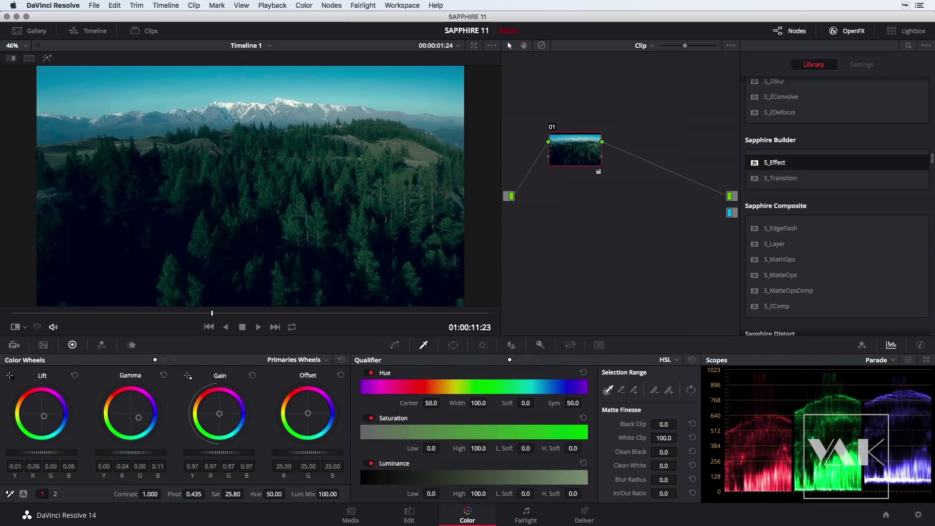
drag(44, 416, 45, 418)
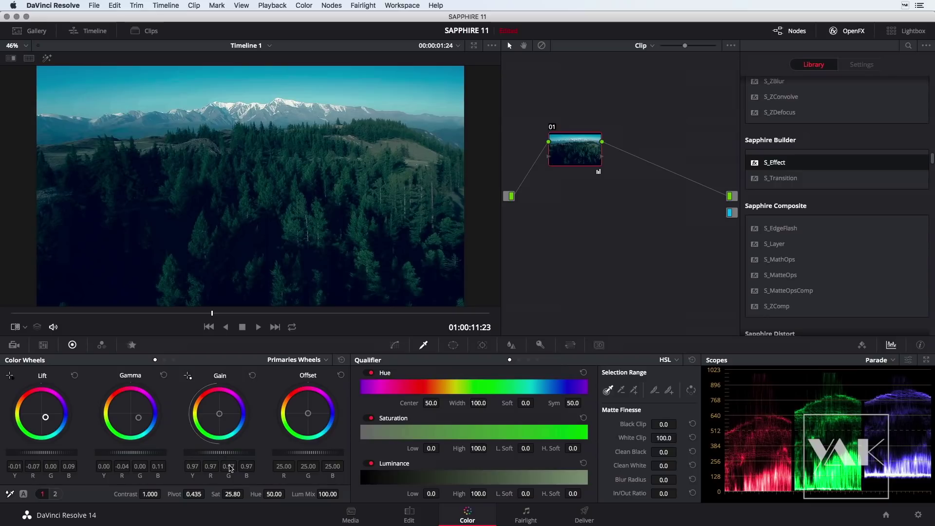
drag(150, 494, 163, 494)
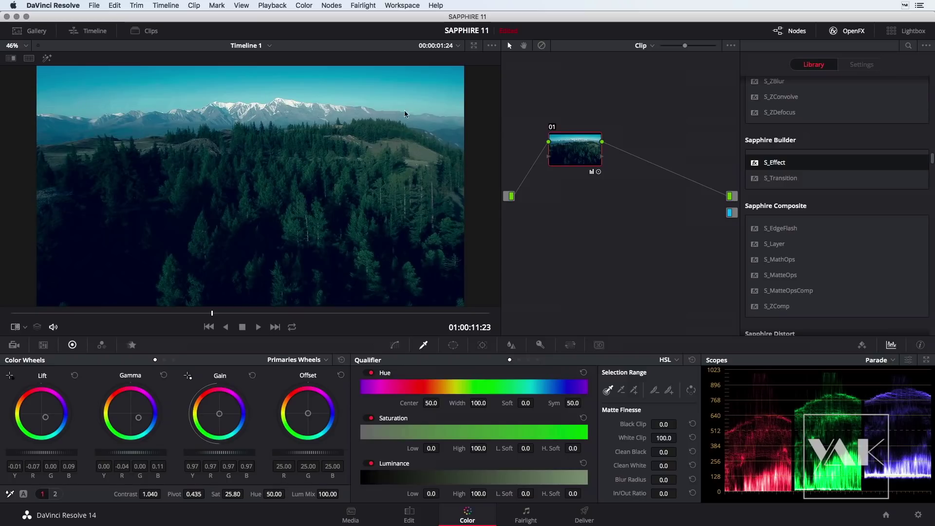
mouse_move(573, 155)
mouse_down()
mouse_move(564, 155)
mouse_move(577, 165)
mouse_up()
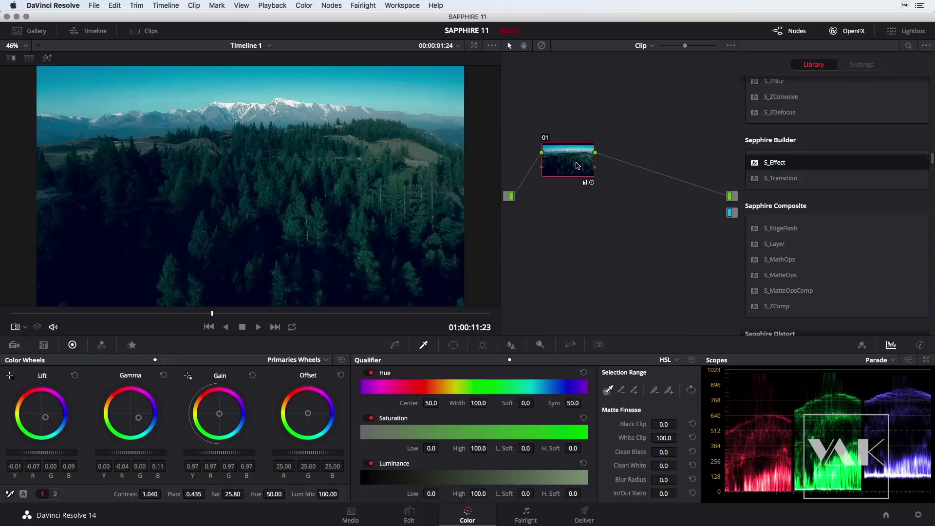
Add serial node 02 after the night-graded node 01 and drop Sapphire S_Effect onto it
drag(577, 165, 555, 163)
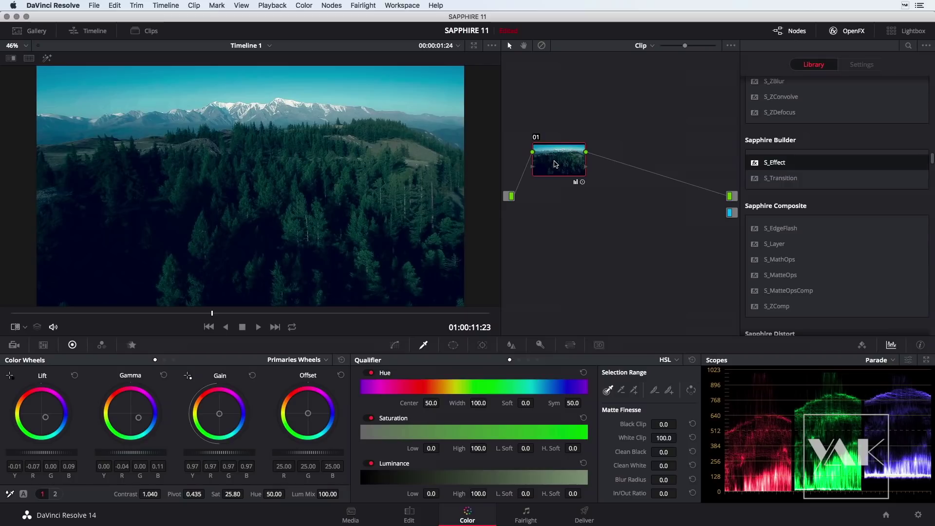
key(alt+s)
mouse_move(615, 172)
mouse_down()
mouse_move(613, 148)
mouse_move(628, 171)
mouse_up()
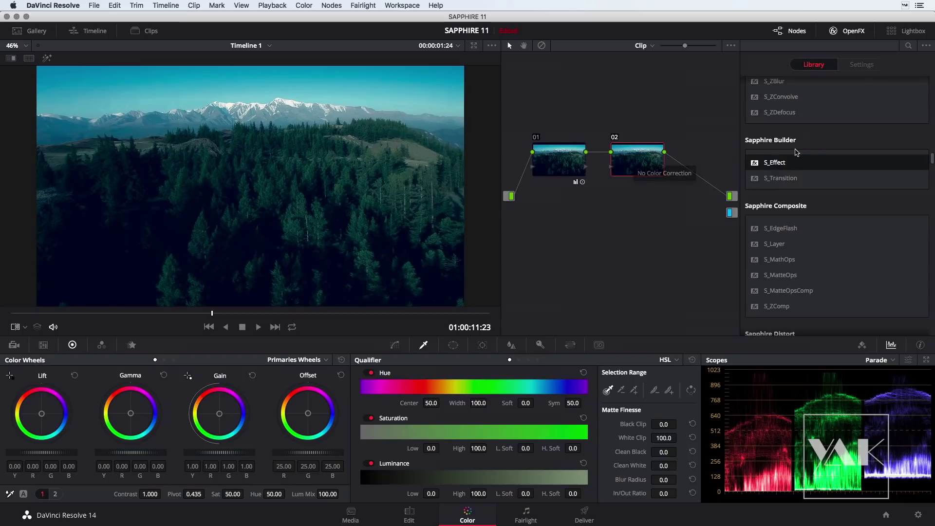
drag(778, 167, 794, 167)
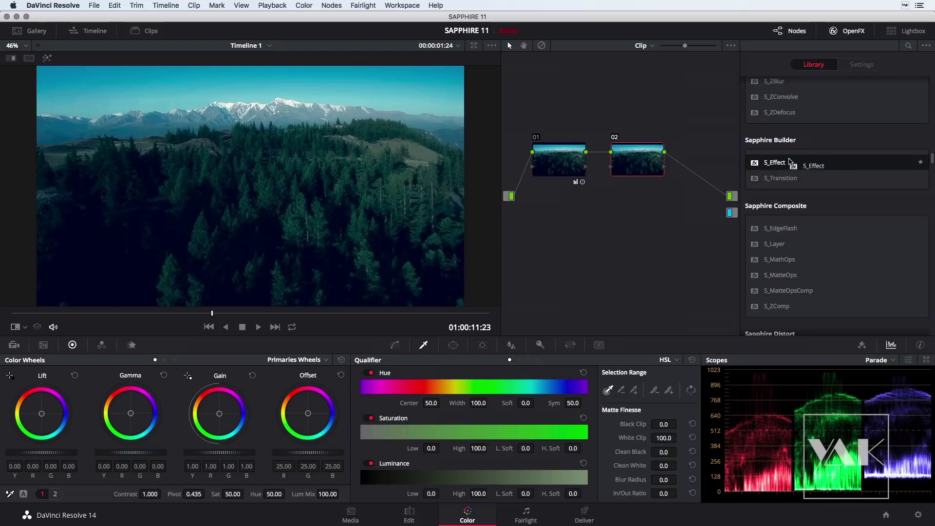
drag(794, 167, 635, 160)
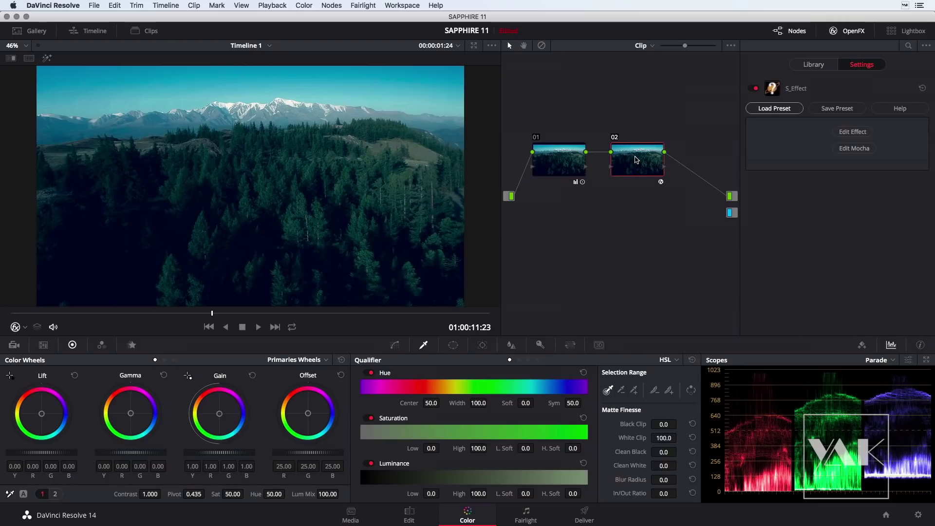
Search Sapphire presets for 'sky', preview several, then load Cloudy Night Sky into node 02
click(763, 108)
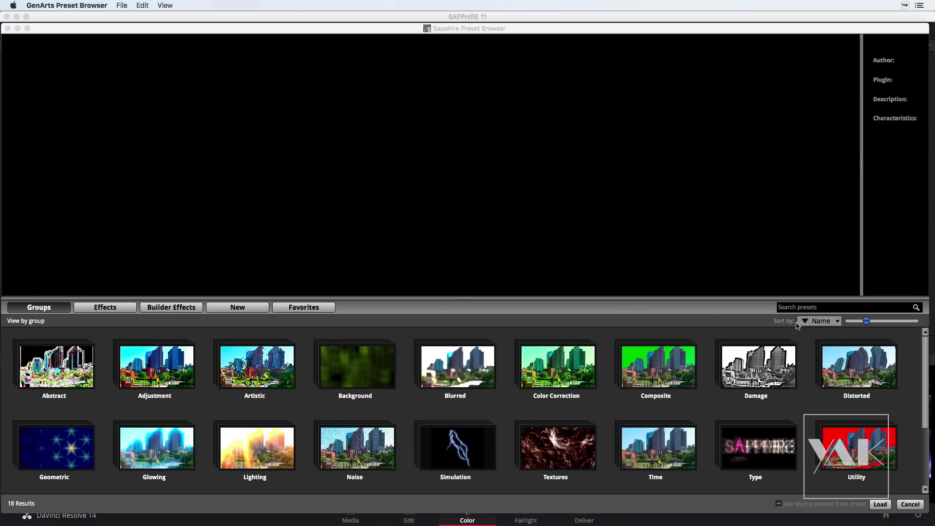
click(809, 308)
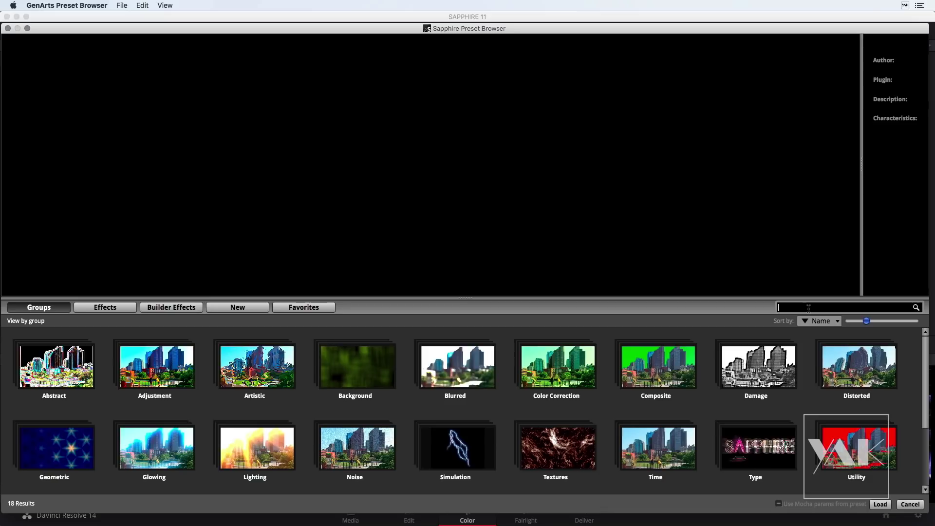
text(sky)
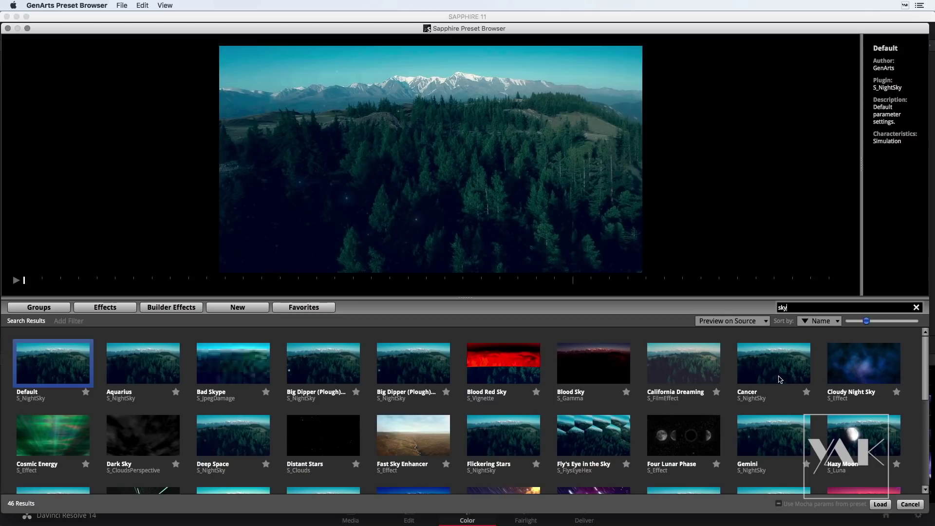
click(776, 379)
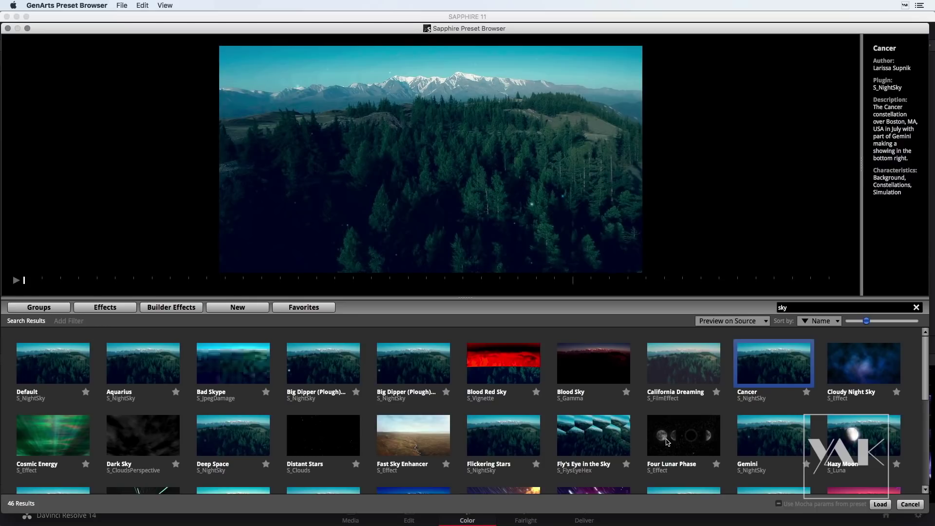
click(683, 442)
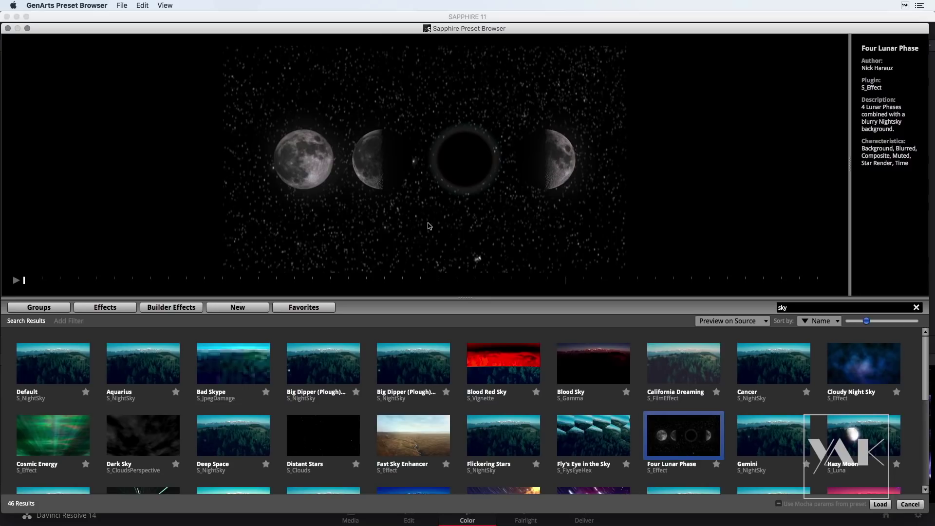
scroll(466, 429, down, 3)
scroll(487, 389, down, 3)
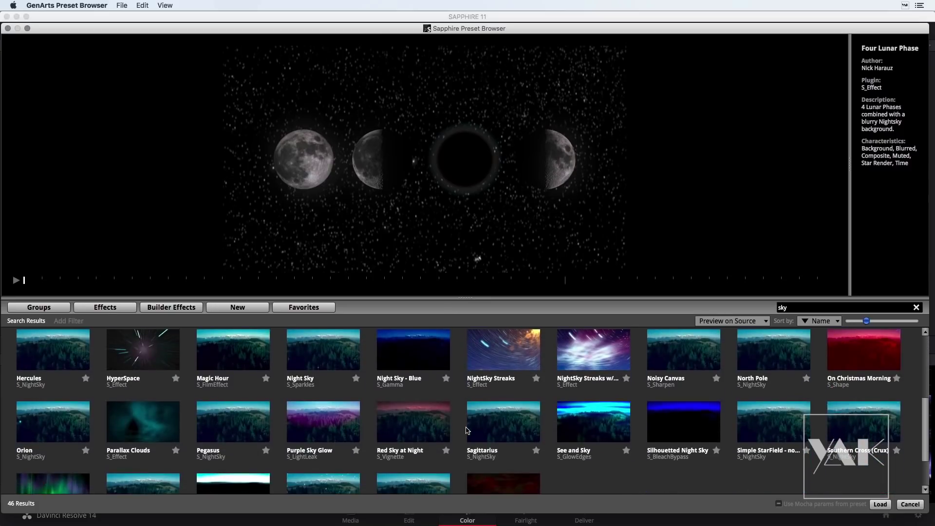
click(511, 351)
scroll(454, 380, up, 2)
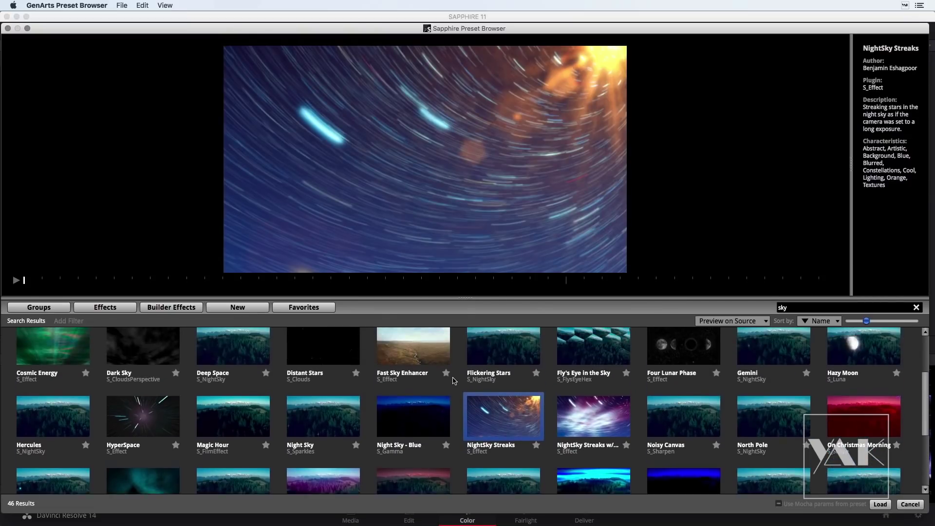
scroll(454, 380, up, 2)
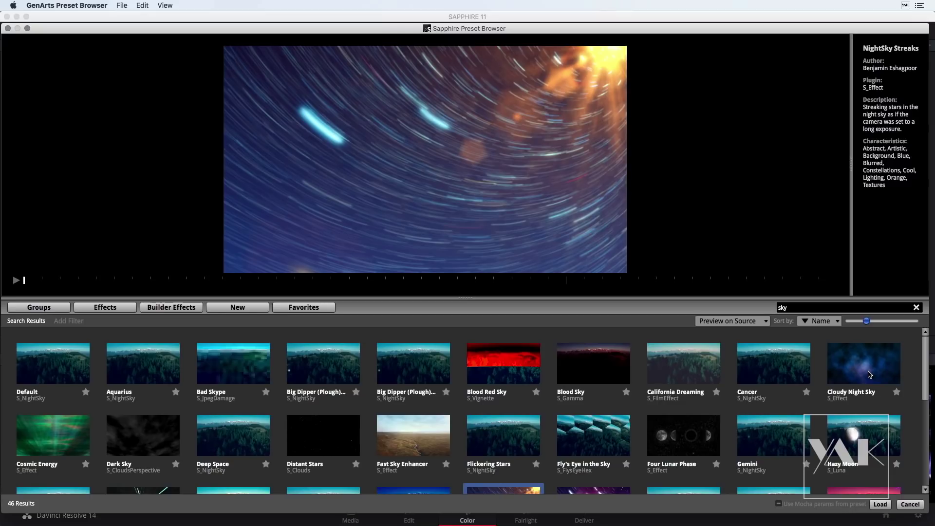
click(857, 372)
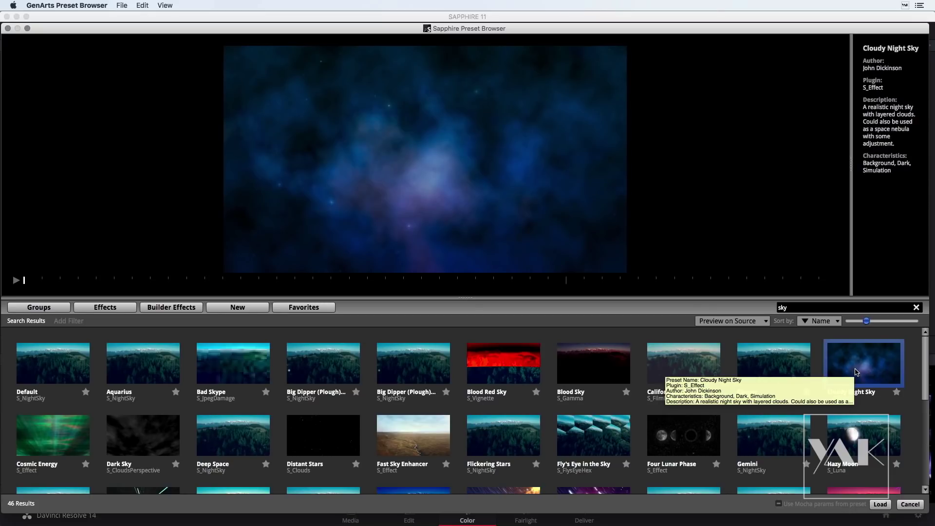
click(880, 505)
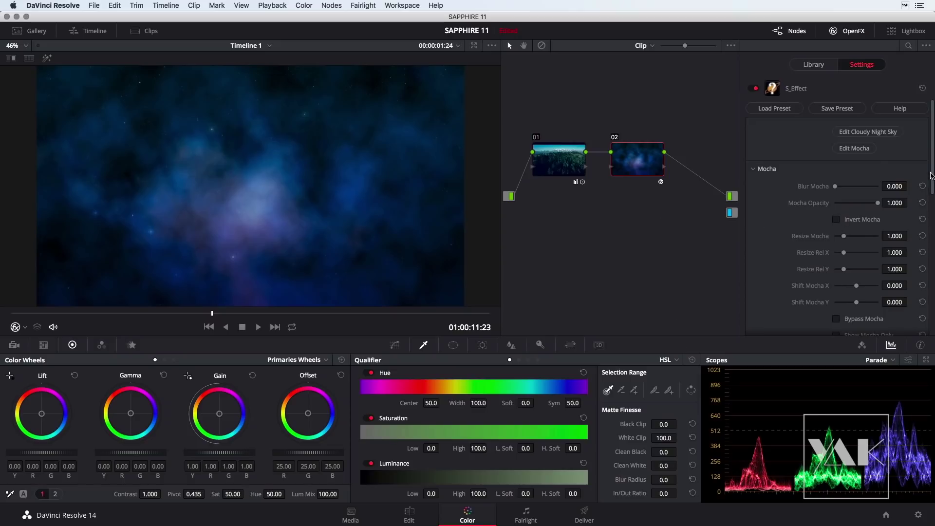
Set Altitude 14.3, Azimuth 12.2, Field Of View 95.8 and Clouds Background Seed 1.817
click(754, 169)
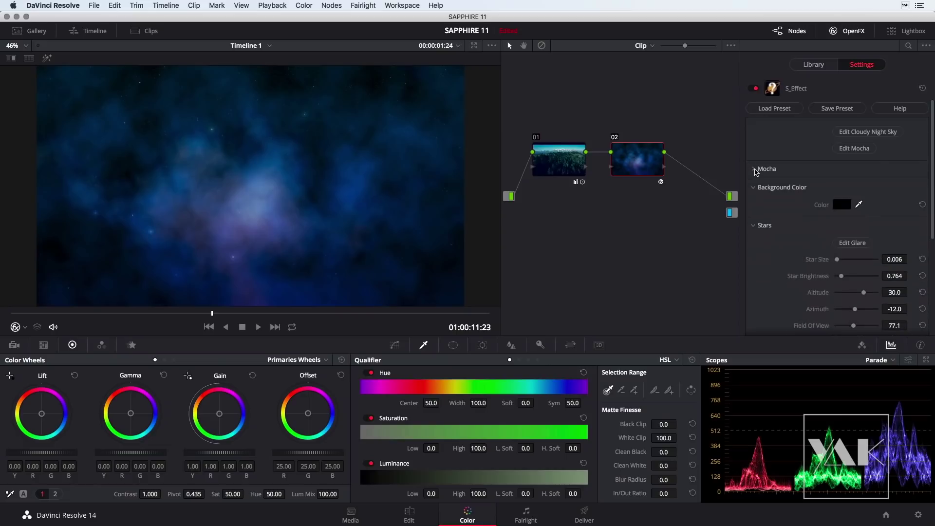
drag(932, 163, 933, 210)
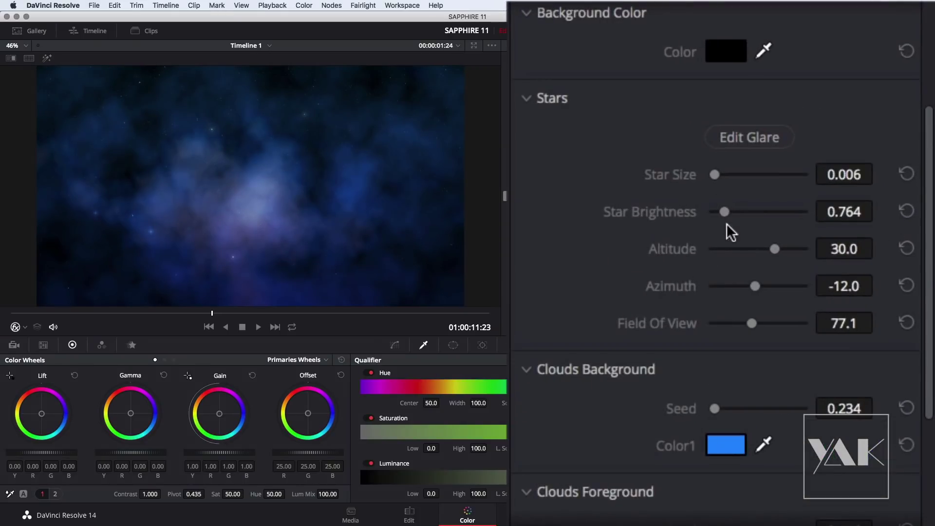
mouse_move(773, 249)
mouse_down()
mouse_move(728, 249)
mouse_move(763, 248)
mouse_up()
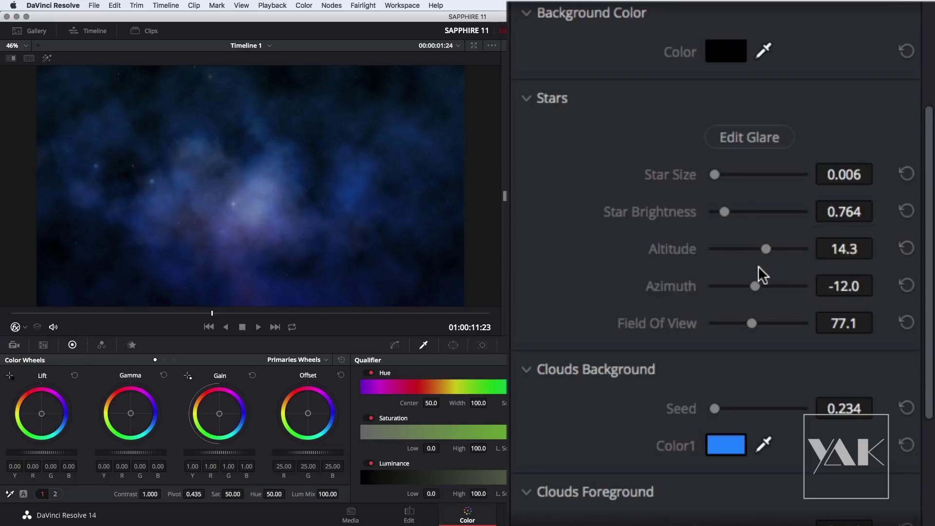
mouse_move(755, 285)
mouse_down()
mouse_move(773, 286)
mouse_move(756, 285)
mouse_up()
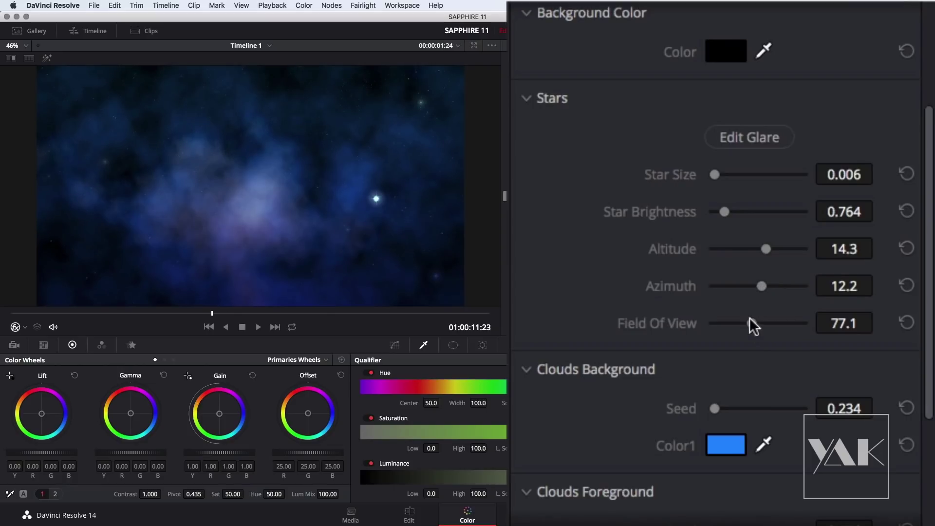
mouse_move(751, 325)
mouse_down()
mouse_move(782, 326)
mouse_move(758, 327)
mouse_up()
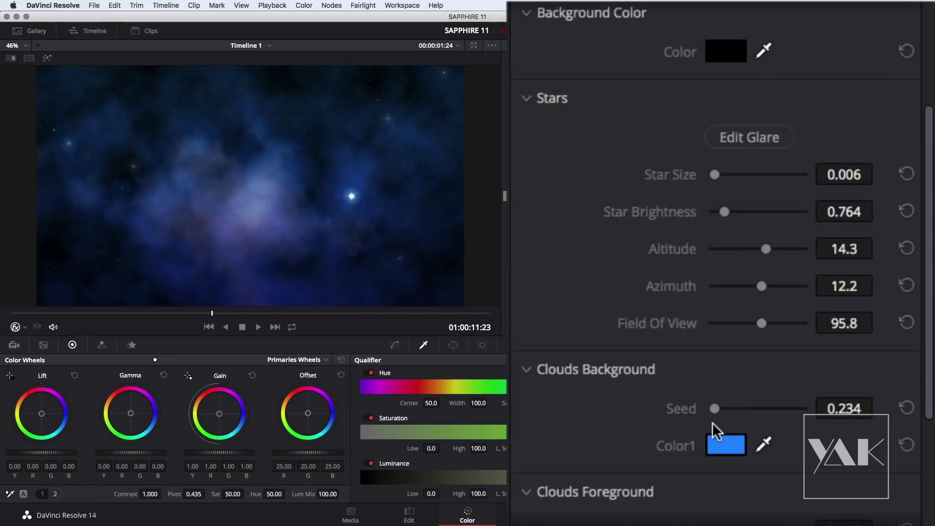
mouse_move(712, 409)
mouse_down()
mouse_move(752, 410)
mouse_move(740, 410)
mouse_up()
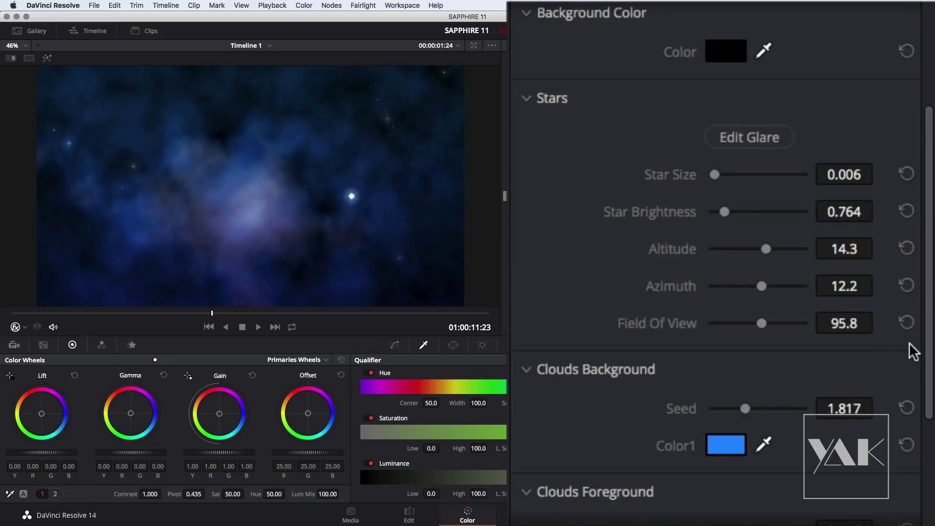
scroll(927, 355, down, 5)
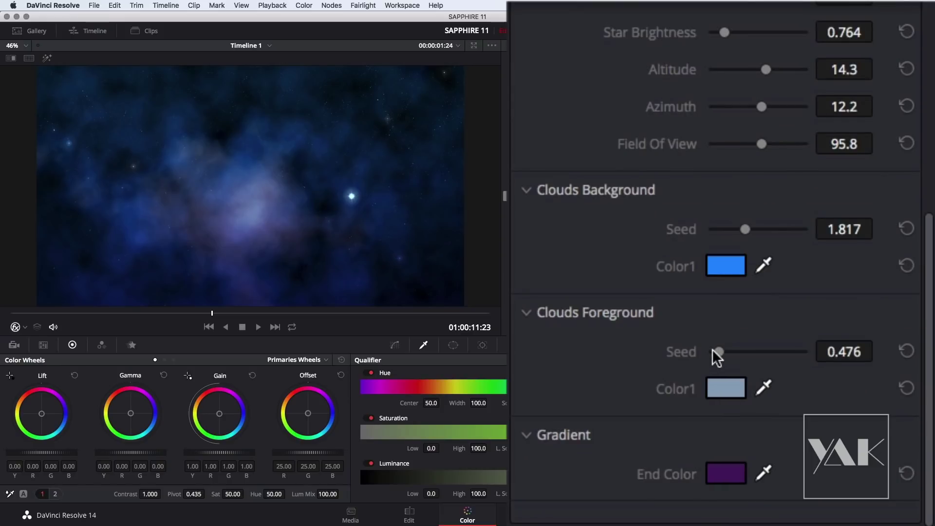
Reseed the foreground clouds to 2.273 and make the Gradient End Color a greyish slate blue
drag(714, 352, 750, 350)
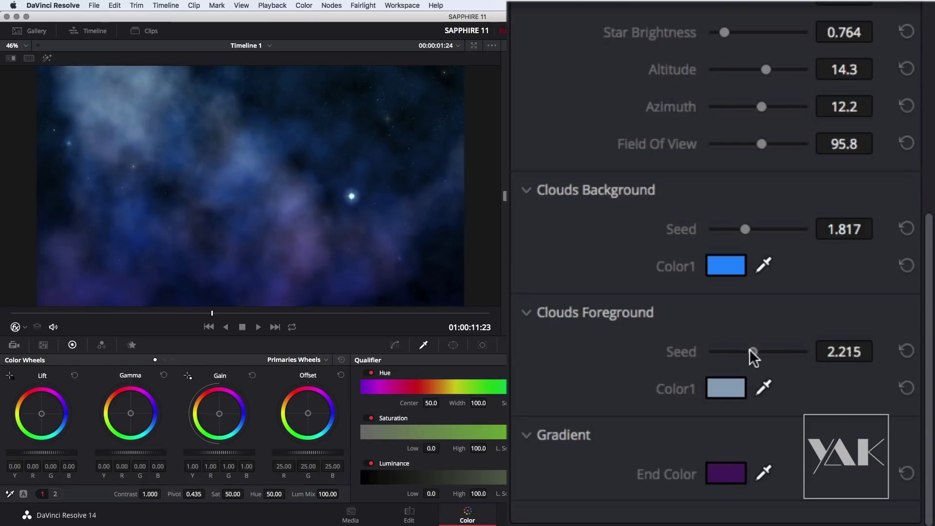
drag(749, 349, 749, 349)
click(712, 471)
drag(456, 268, 450, 263)
click(458, 254)
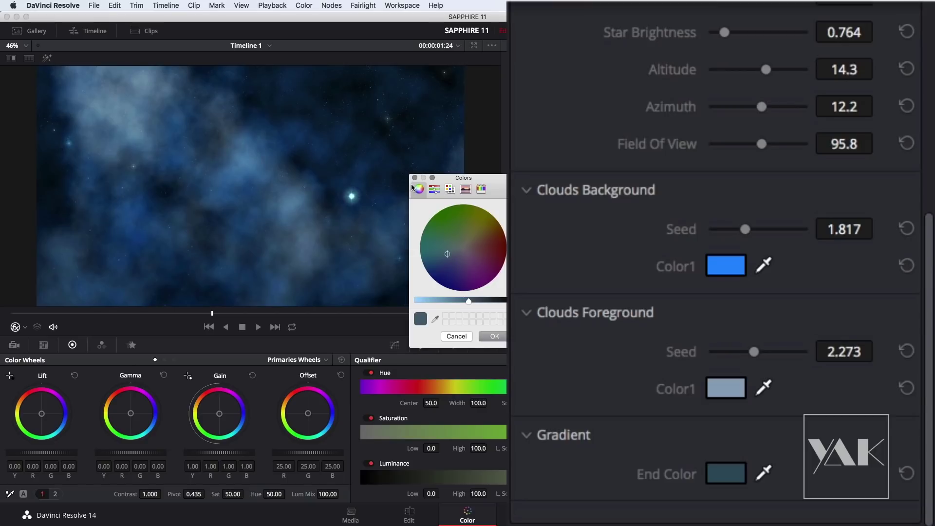
click(493, 336)
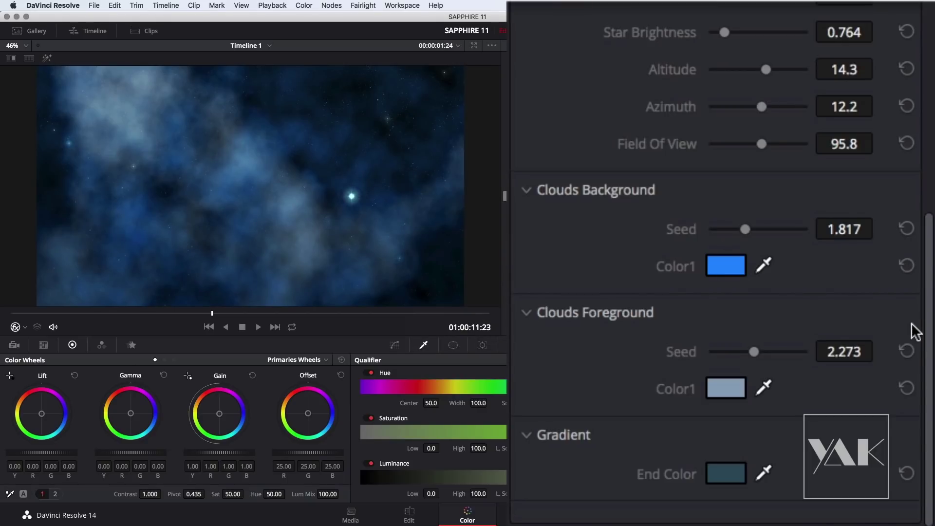
Lower Star Brightness to 0.625 and set the star Altitude to 45.0
drag(927, 361, 930, 163)
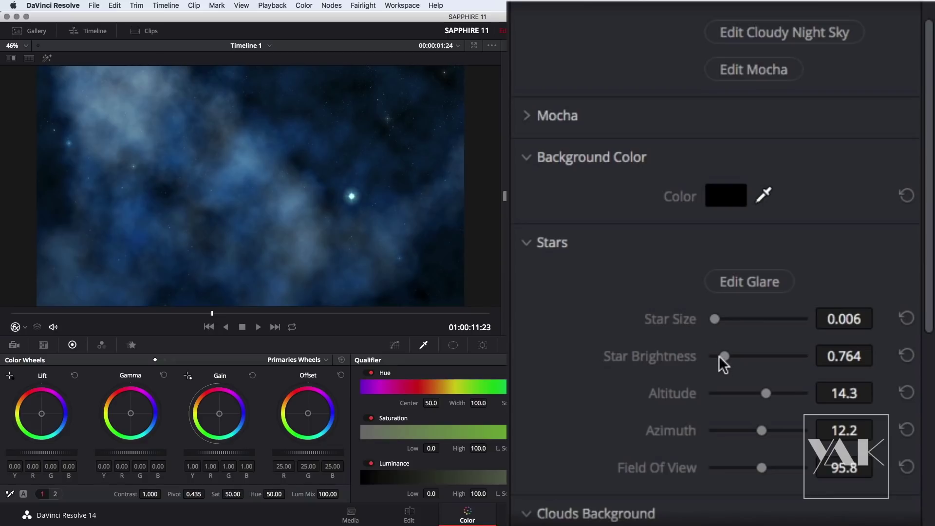
drag(723, 356, 722, 361)
click(733, 395)
click(779, 392)
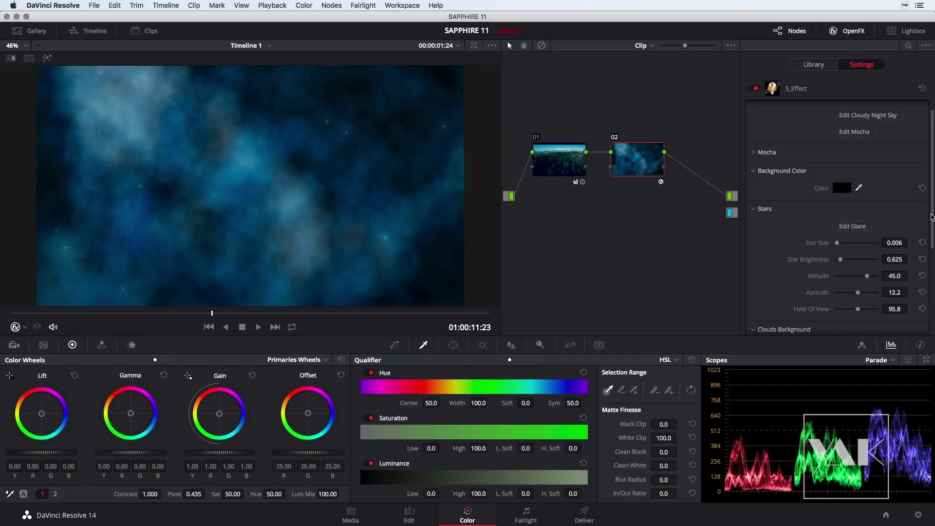
Reselect sky node 02 and launch Mocha from its S_Effect settings
scroll(933, 169, up, 2)
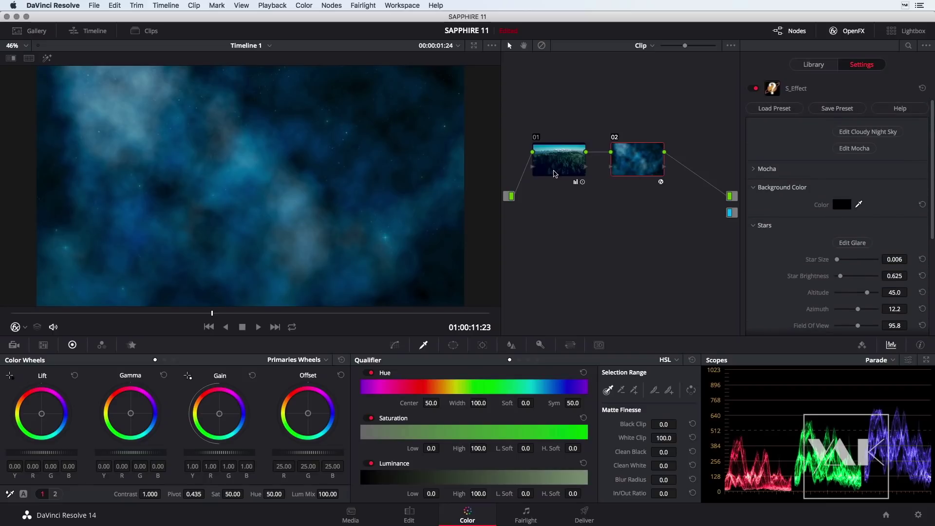
click(555, 169)
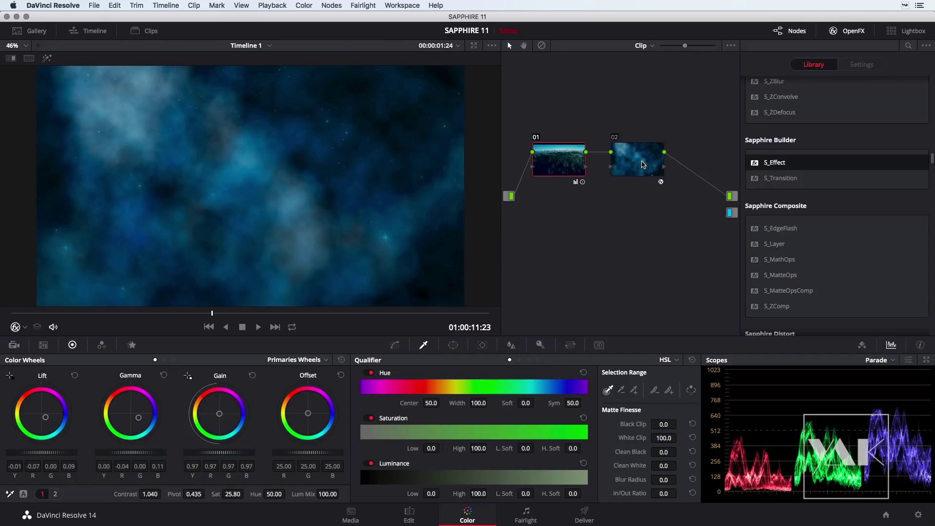
click(642, 165)
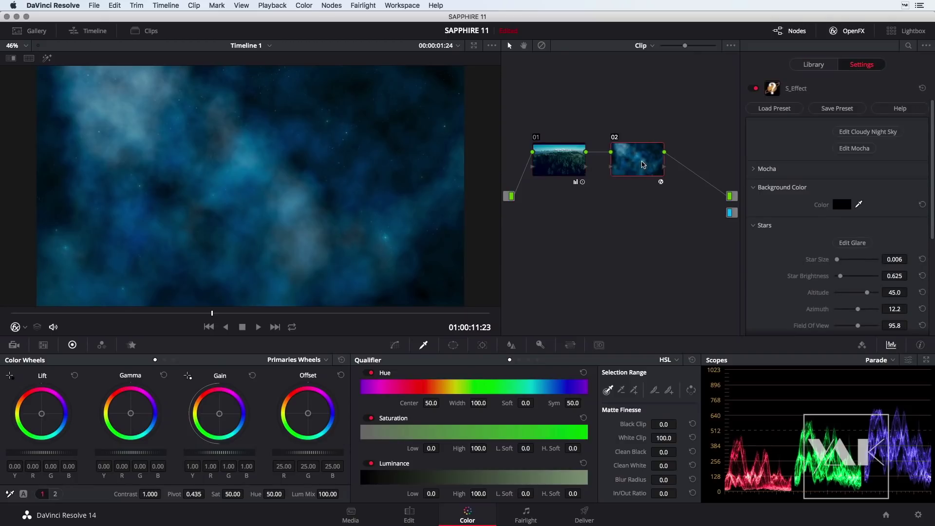
click(854, 150)
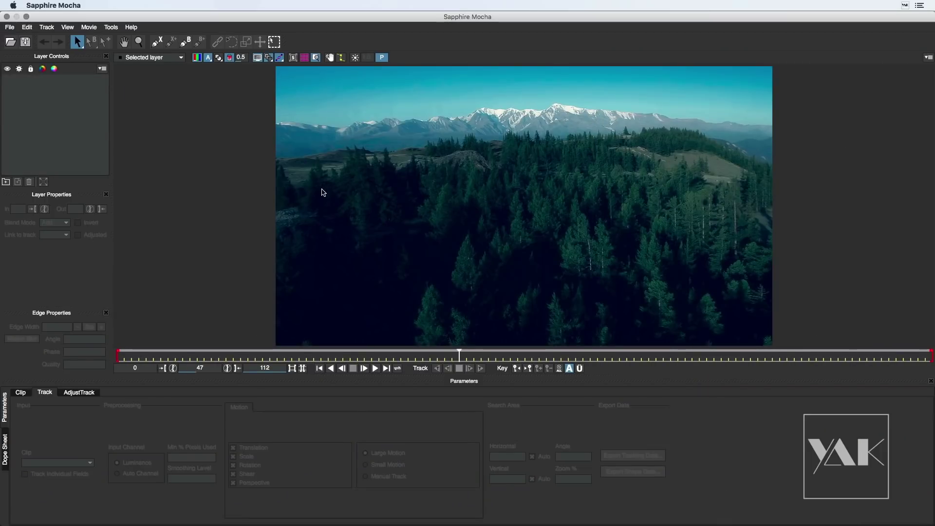
Zoom out and start an X-spline shape with top corners above the sky and the ridge's right end
key(z)
drag(445, 215, 456, 291)
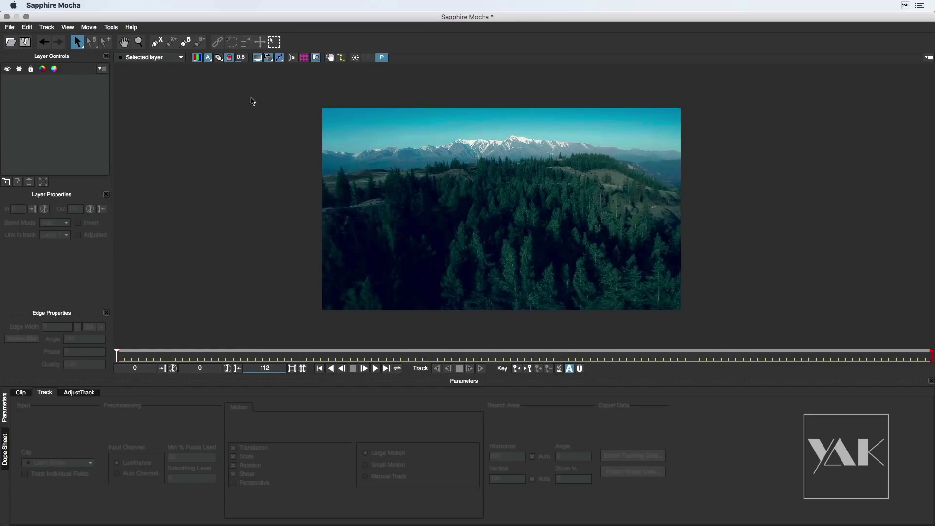
click(157, 43)
click(311, 97)
click(702, 95)
drag(694, 157, 644, 151)
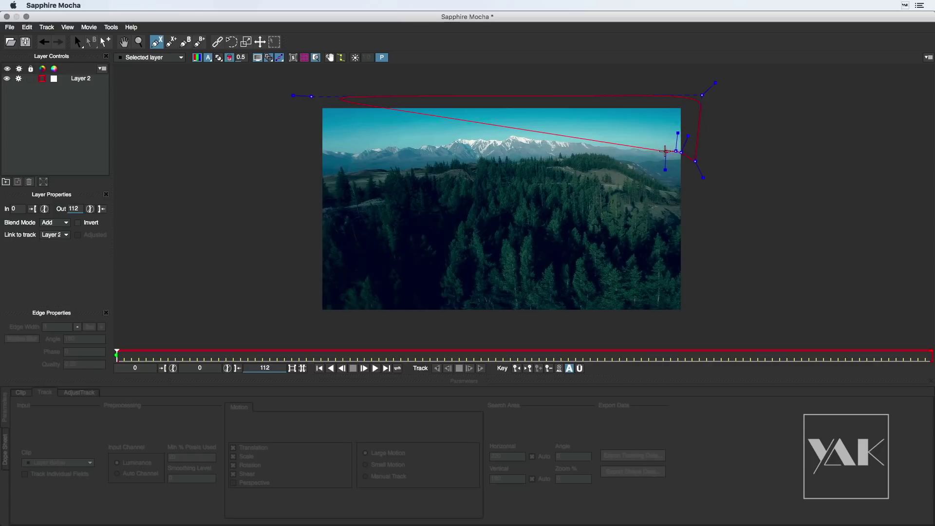
click(644, 152)
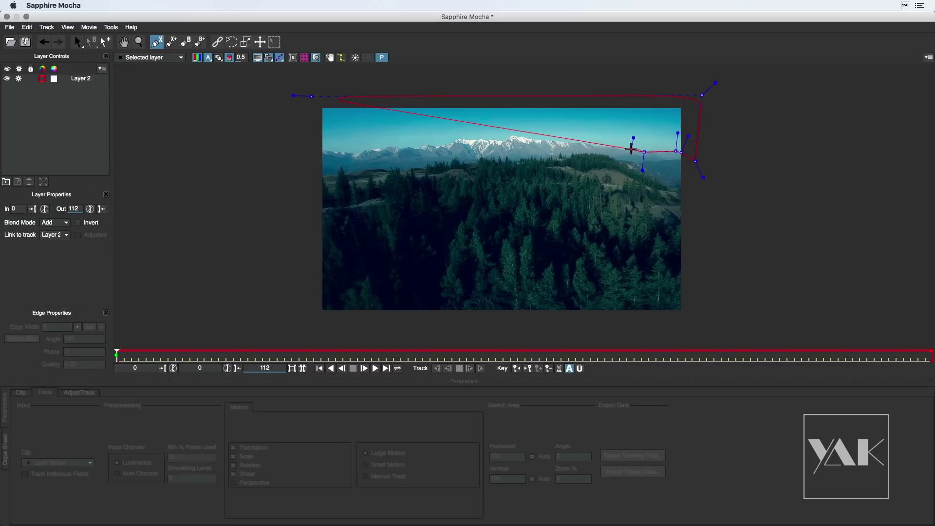
drag(631, 148, 614, 146)
click(605, 147)
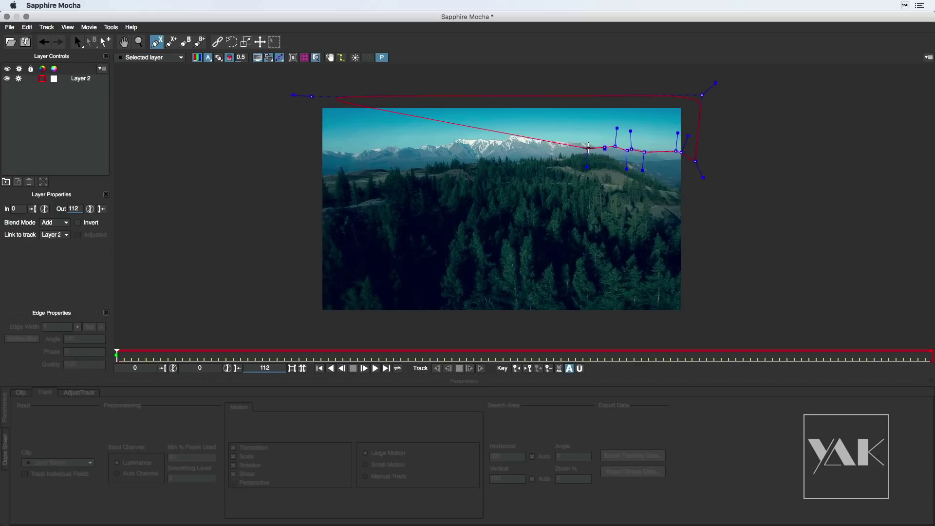
click(593, 145)
click(582, 142)
click(535, 140)
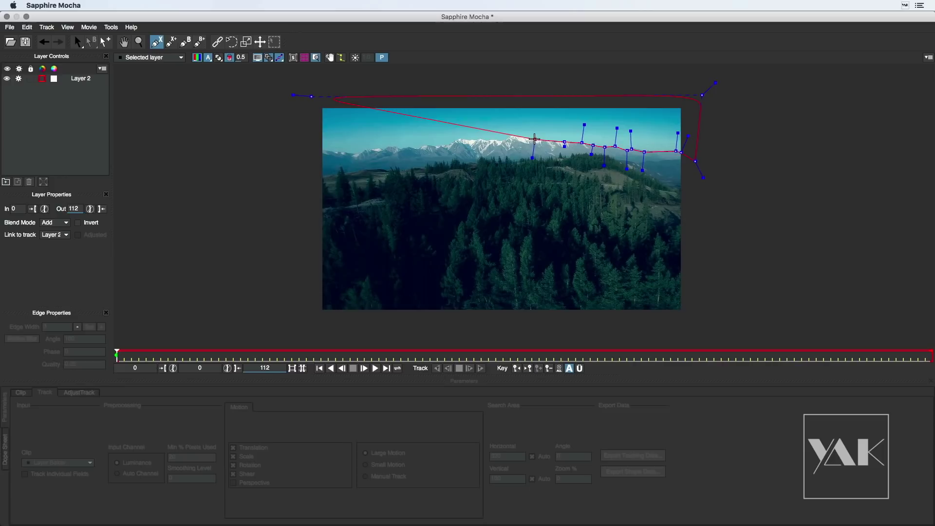
Trace the snowy peaks leftward past the frame edge and close the Layer 2 sky shape
click(516, 135)
click(504, 140)
click(490, 142)
click(474, 141)
click(456, 140)
click(446, 147)
click(430, 145)
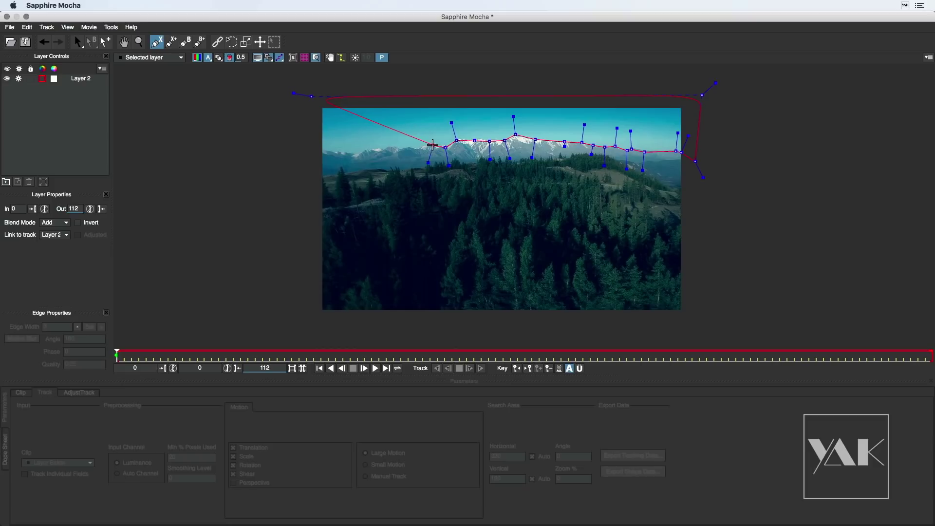
click(420, 146)
click(400, 147)
click(383, 147)
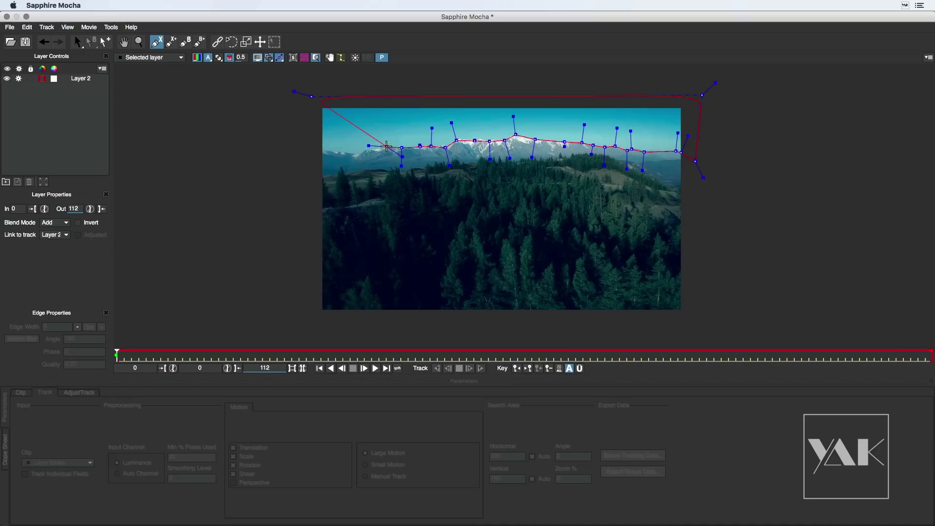
click(372, 150)
click(357, 152)
click(349, 153)
click(326, 151)
click(313, 150)
click(288, 111)
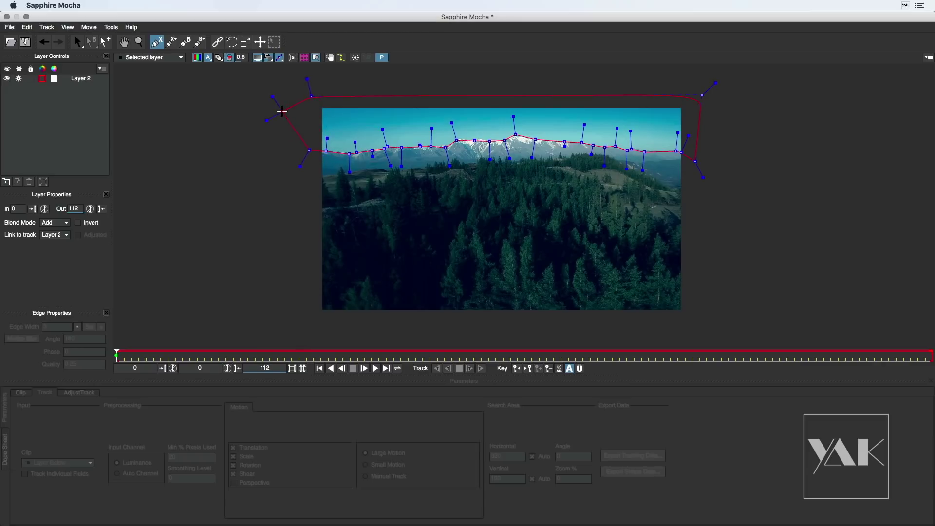
right_click(290, 115)
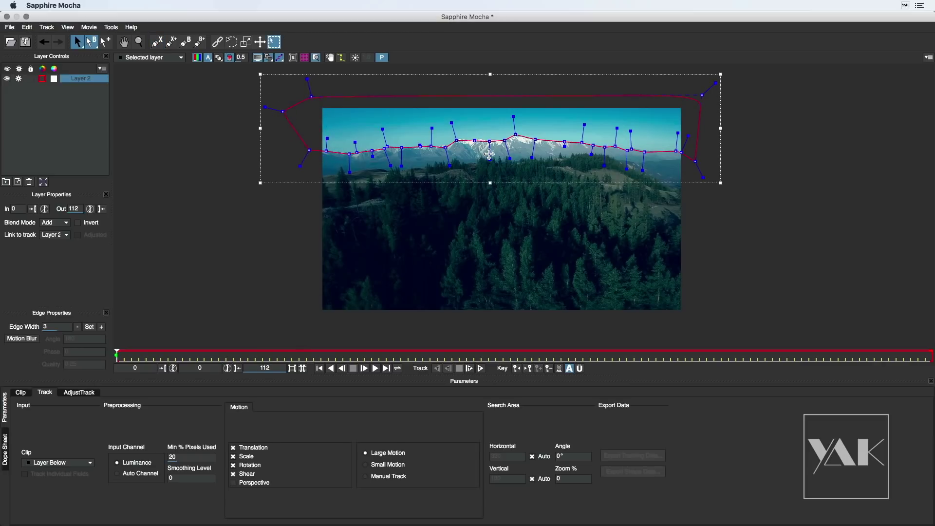
Nudge a ridge point onto the peak, set Min % Pixels Used to 78.2 and track forward
click(474, 141)
drag(474, 141, 457, 140)
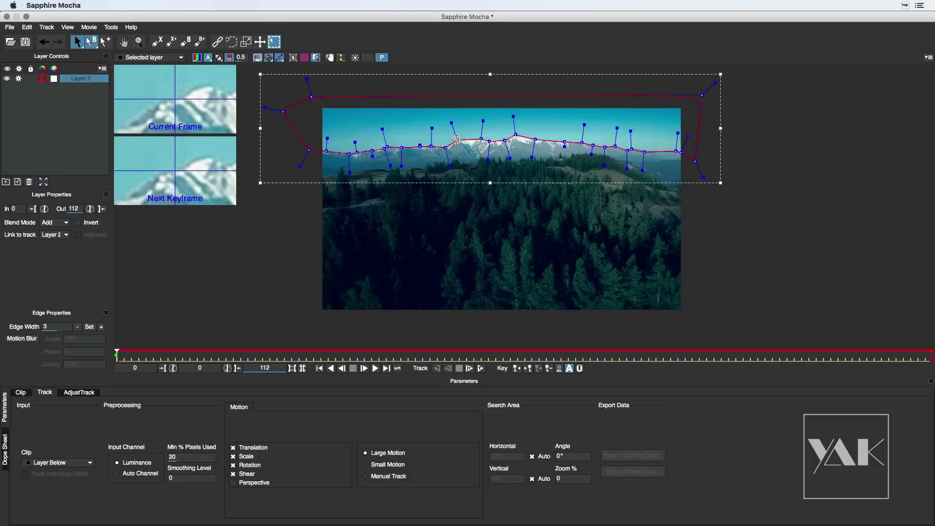
mouse_move(177, 457)
mouse_down()
mouse_move(179, 444)
mouse_move(189, 445)
mouse_move(158, 425)
mouse_move(214, 428)
mouse_up()
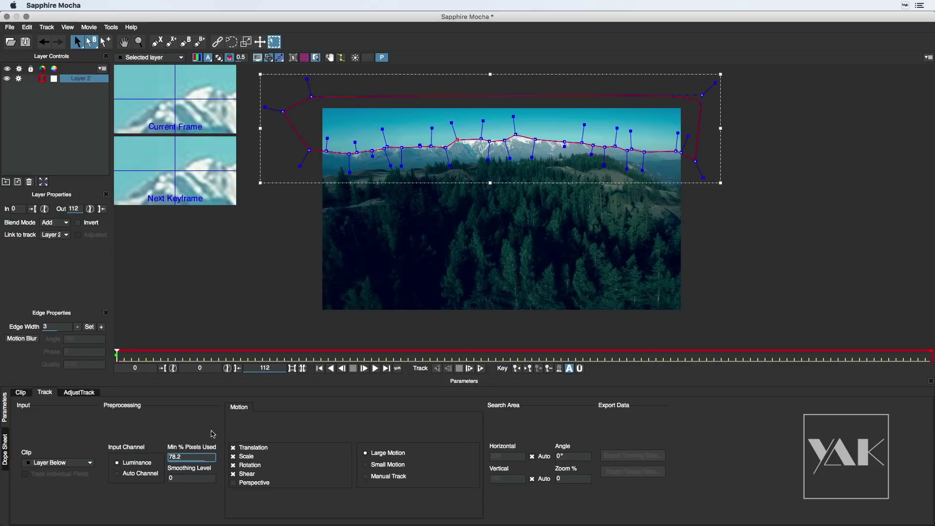
click(480, 368)
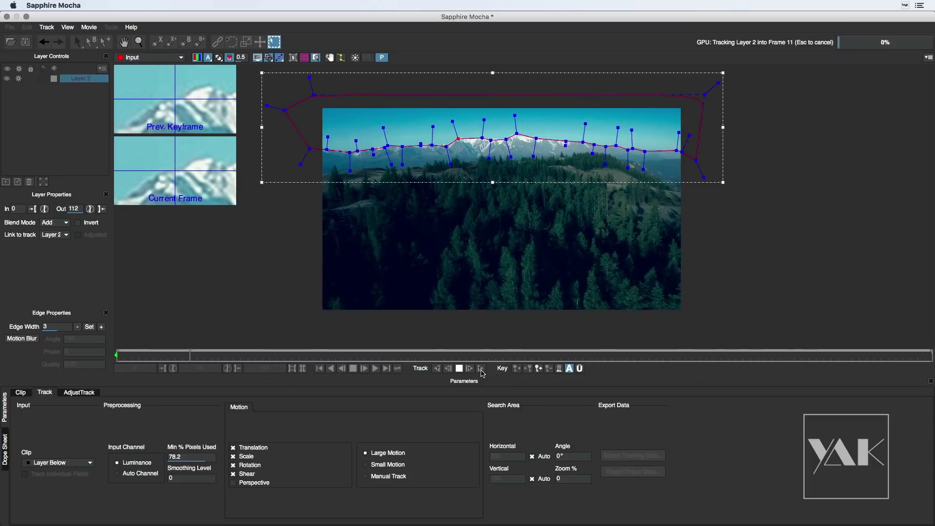
Track to frame 80, widen the mask's left corner, finish tracking to frame 112, then check frame 79
click(482, 373)
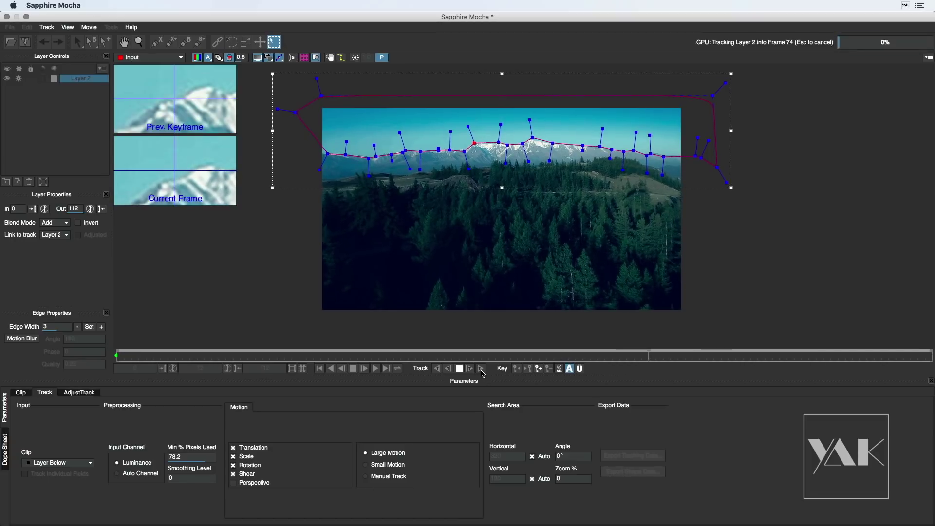
click(459, 369)
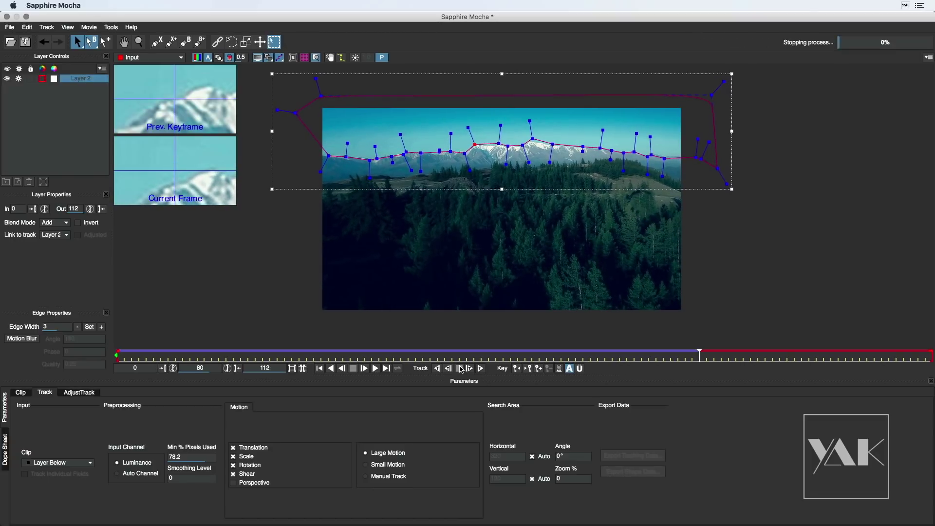
drag(329, 156, 315, 156)
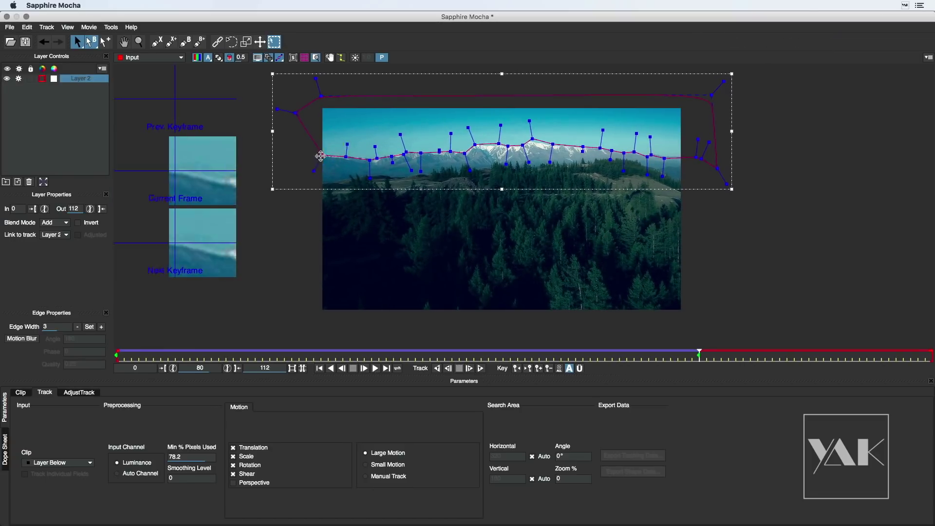
click(481, 369)
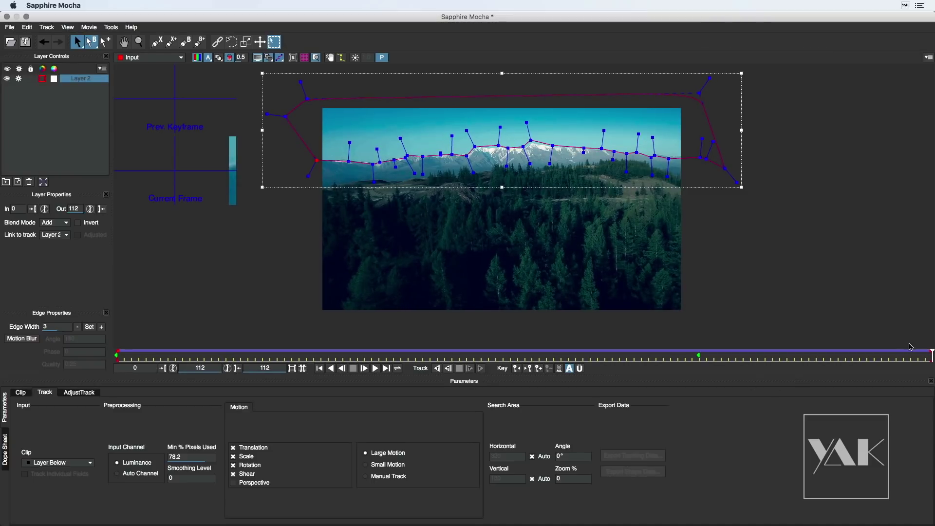
mouse_move(931, 353)
mouse_down()
mouse_move(691, 353)
mouse_move(68, 318)
mouse_up()
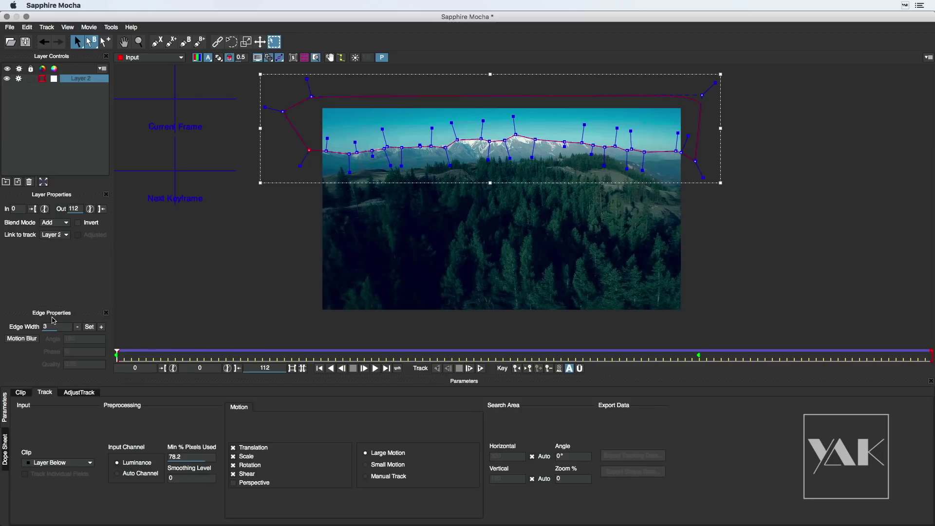
Close Mocha and answer the save prompt to return to Resolve's Color page
click(220, 58)
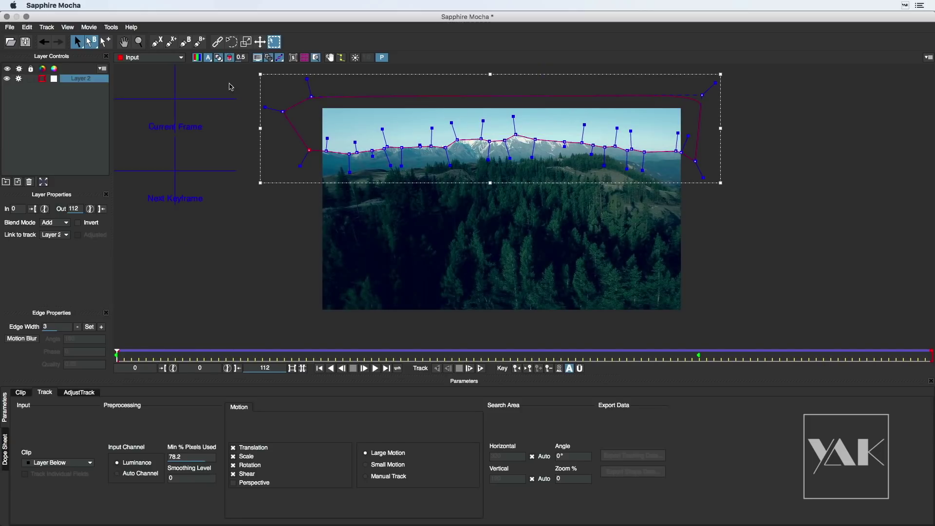
click(6, 17)
click(608, 74)
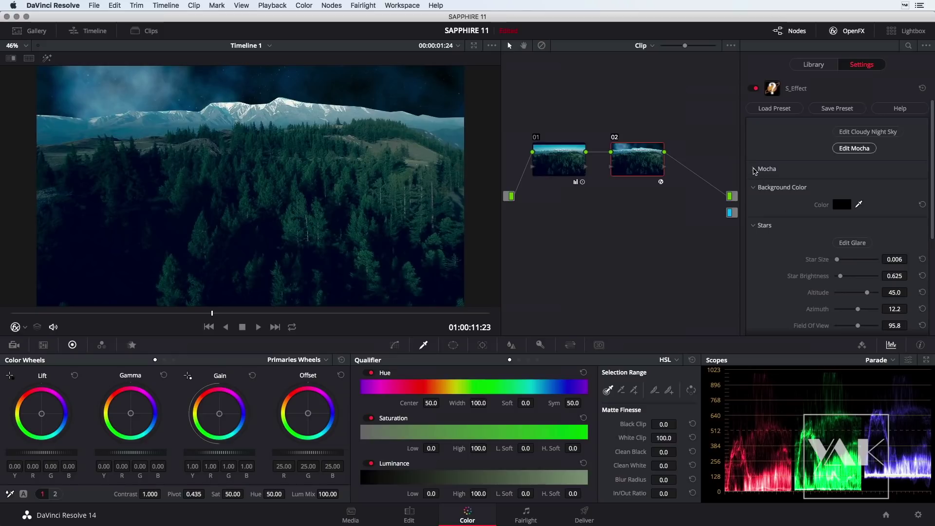
Check the matte with Show Mocha Only, then raise Blur Mocha to 0.111 to feather the ridge
click(754, 170)
scroll(842, 193, down, 2)
scroll(871, 205, down, 3)
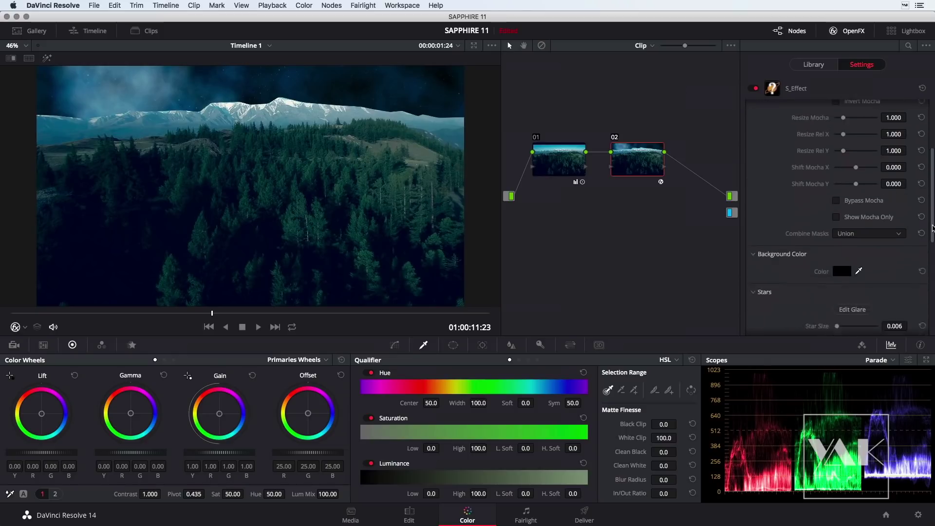
click(836, 199)
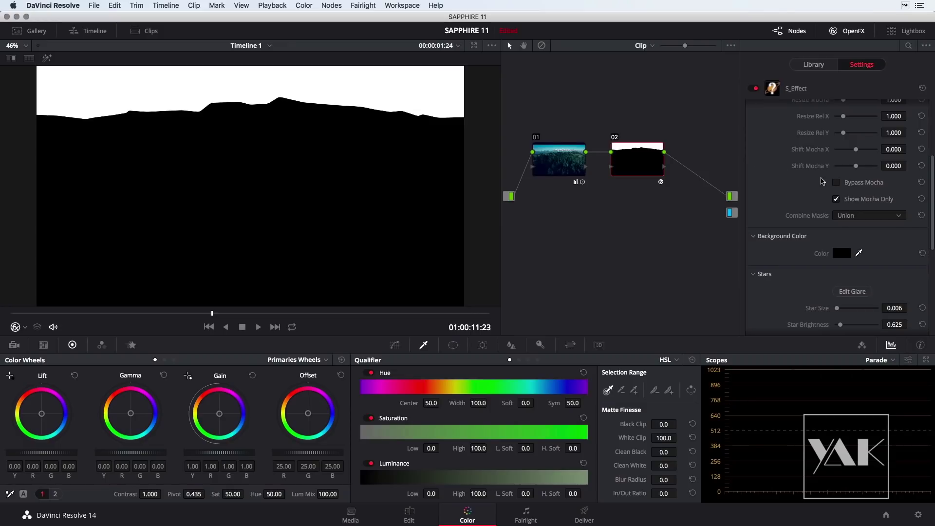
click(836, 199)
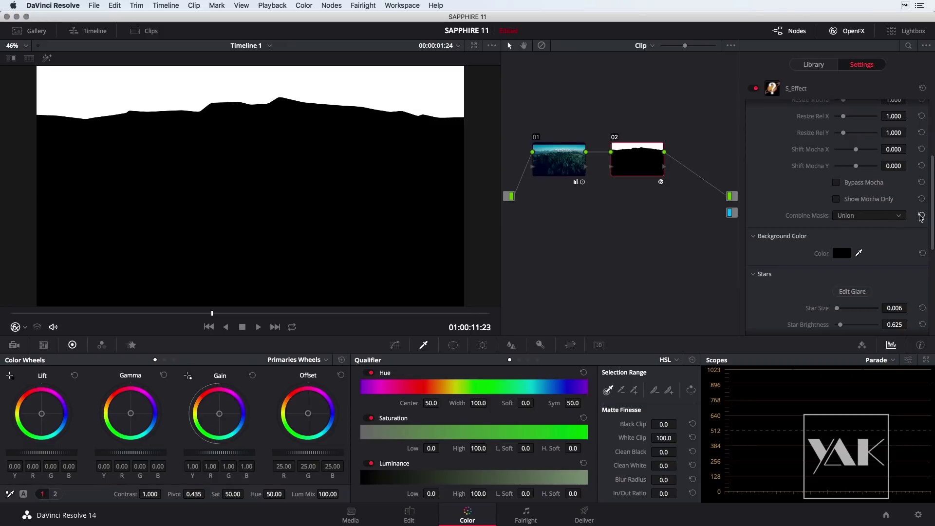
scroll(903, 147, up, 5)
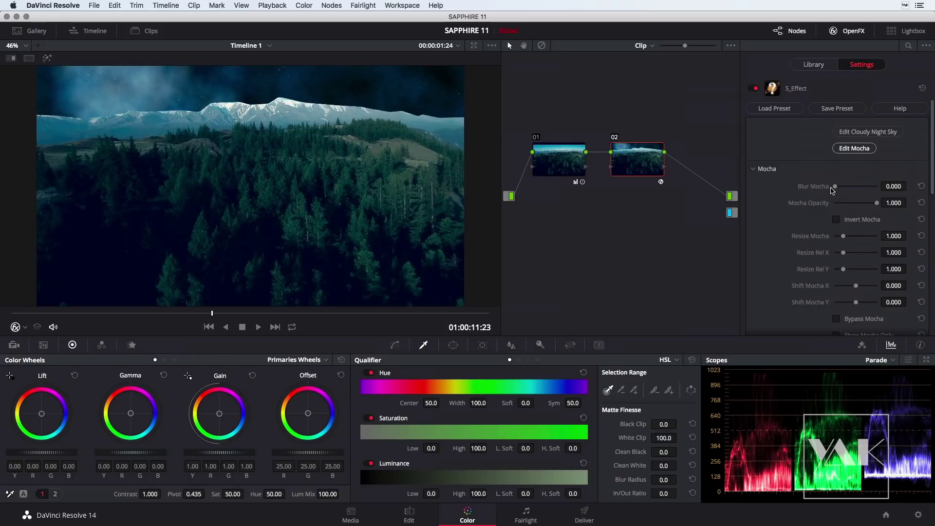
drag(836, 189, 846, 191)
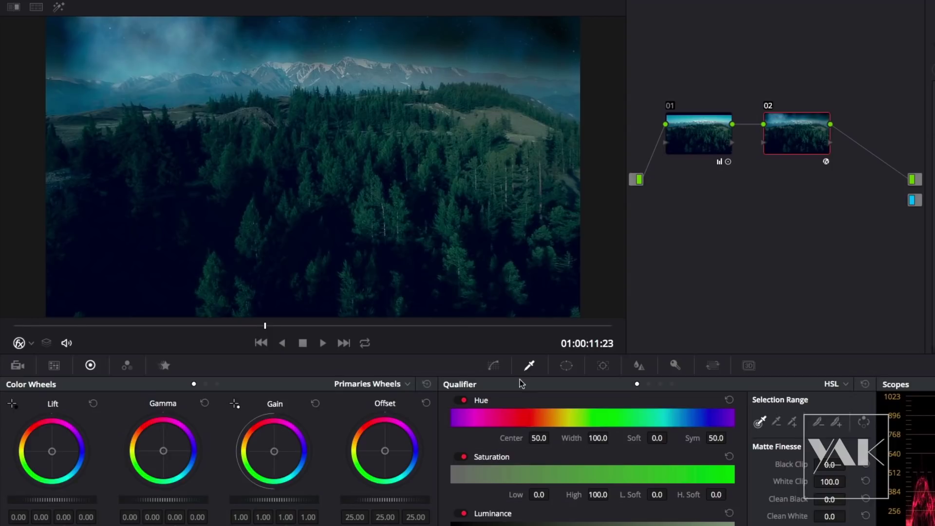
Scrub the clip, then lower the sky node's Gain to about 0.93 with a slight blue shift
drag(193, 325, 90, 323)
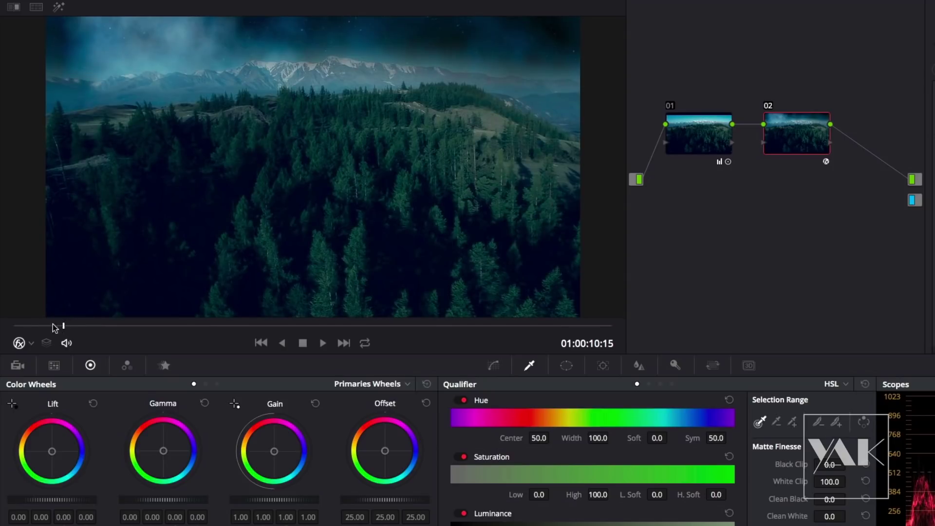
drag(91, 324, 39, 330)
click(270, 326)
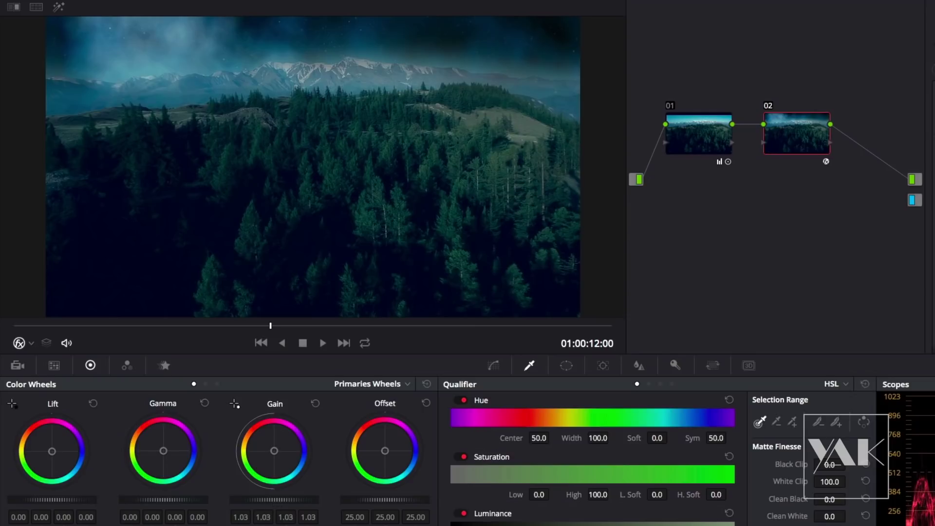
mouse_move(271, 500)
mouse_down()
mouse_move(279, 500)
mouse_move(259, 499)
mouse_up()
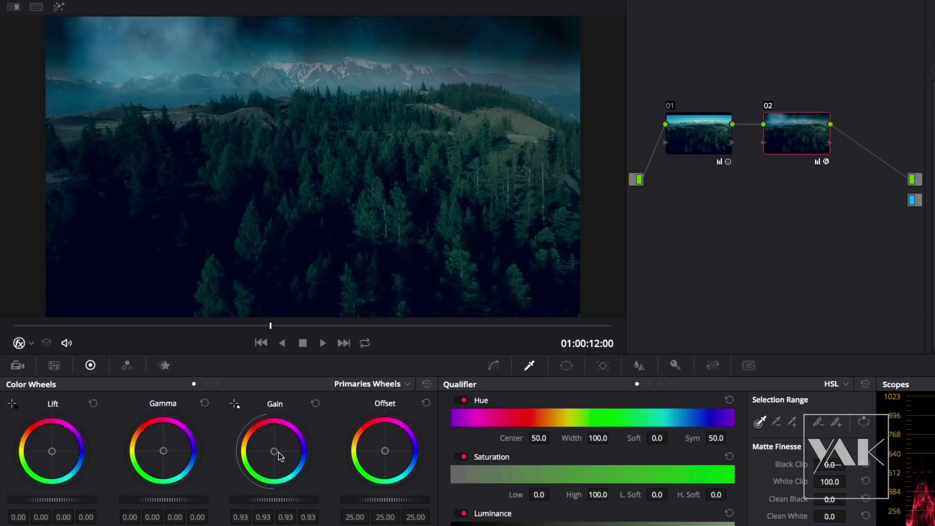
drag(274, 451, 275, 453)
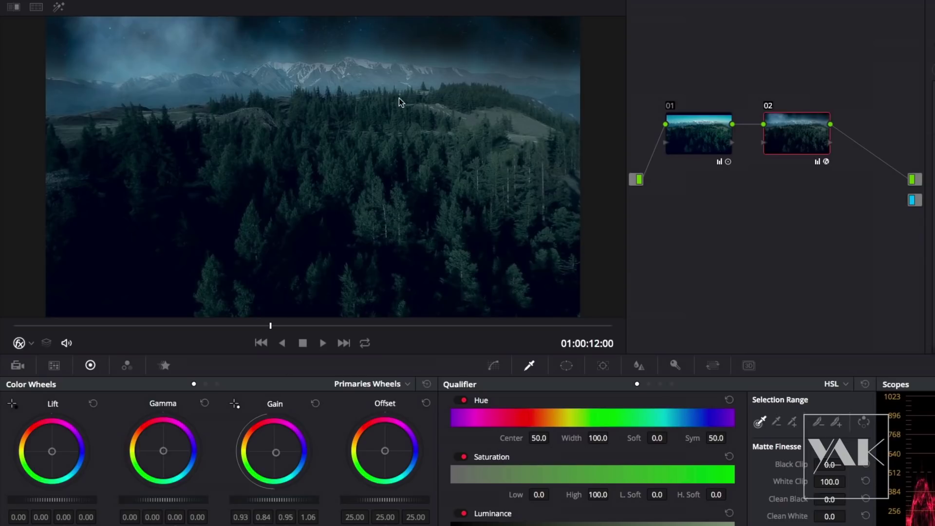
Wipe between the night grade and the original daylight clip, then turn off the wipe and close the OpenFX Settings panel
click(13, 7)
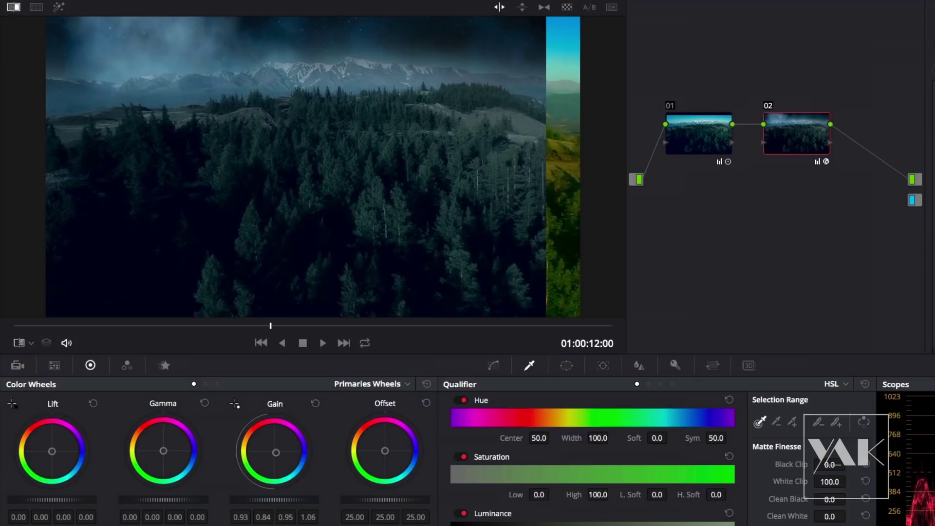
drag(547, 188, 351, 165)
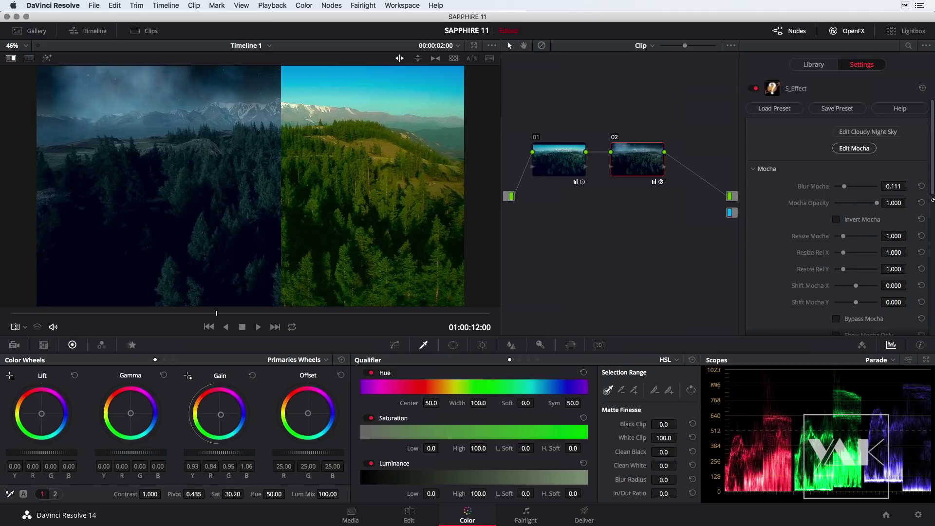
mouse_move(931, 184)
mouse_down()
mouse_move(933, 308)
mouse_move(933, 297)
mouse_up()
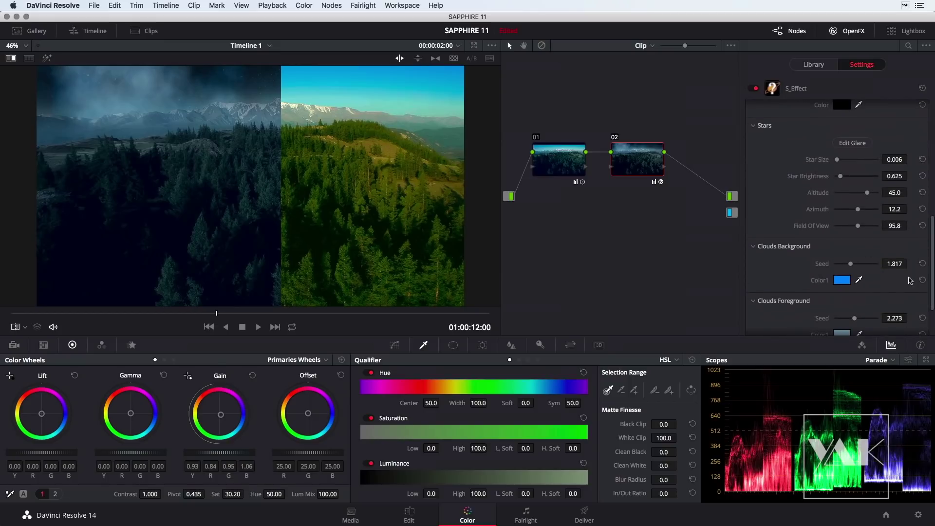
click(10, 59)
click(852, 31)
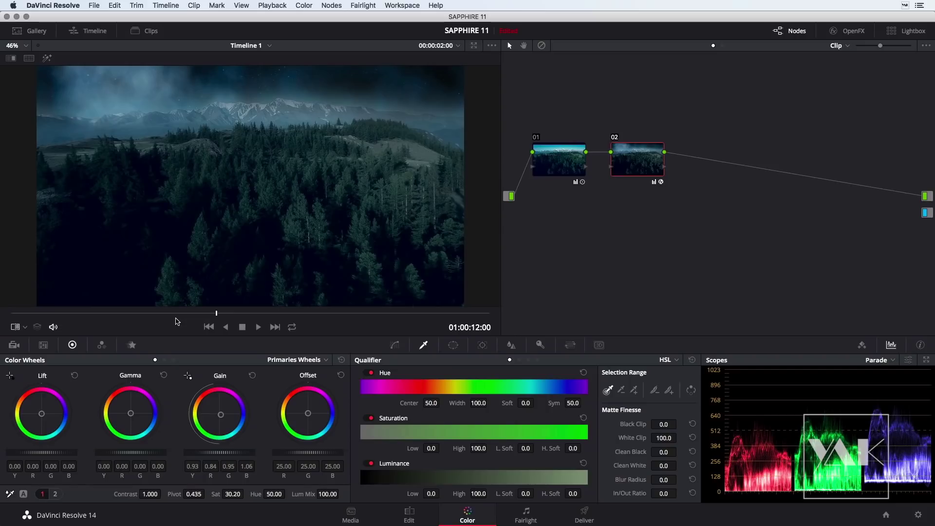
Scrub the viewer back to an earlier frame to review the night-sky composite
drag(216, 316, 99, 312)
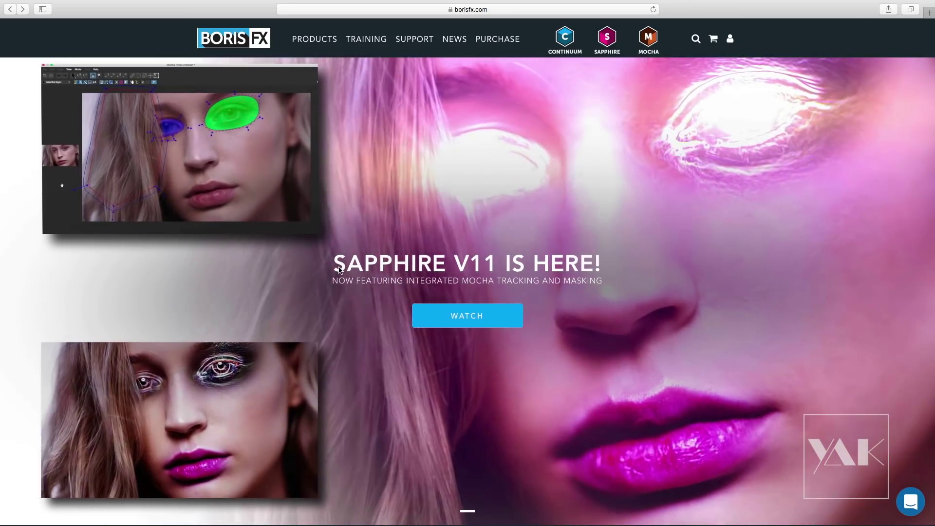
Open the All Videos training library and filter it to French, leaving 5 videos
mouse_move(369, 42)
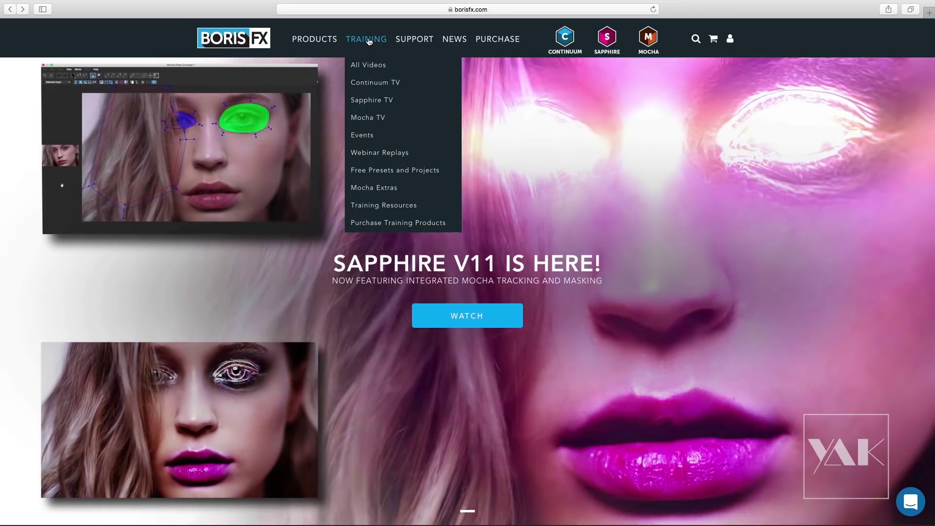
click(365, 66)
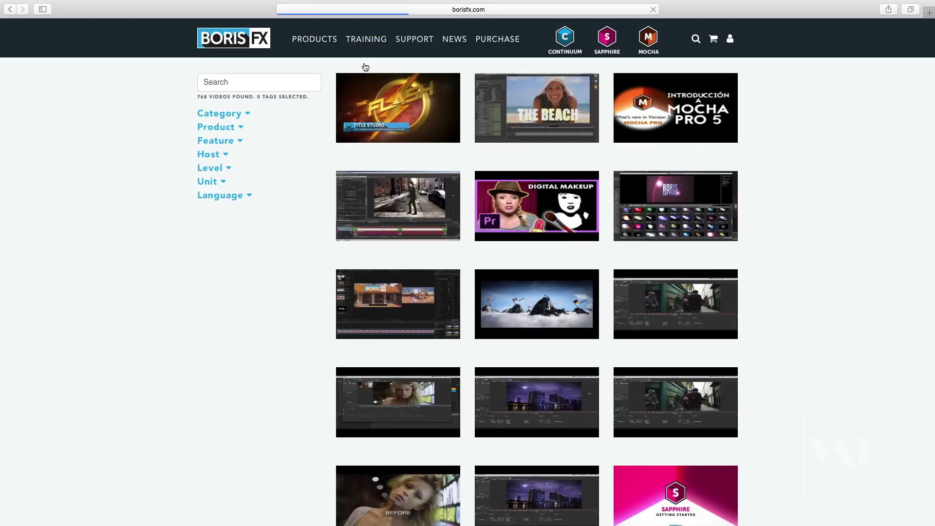
scroll(415, 317, down, 7)
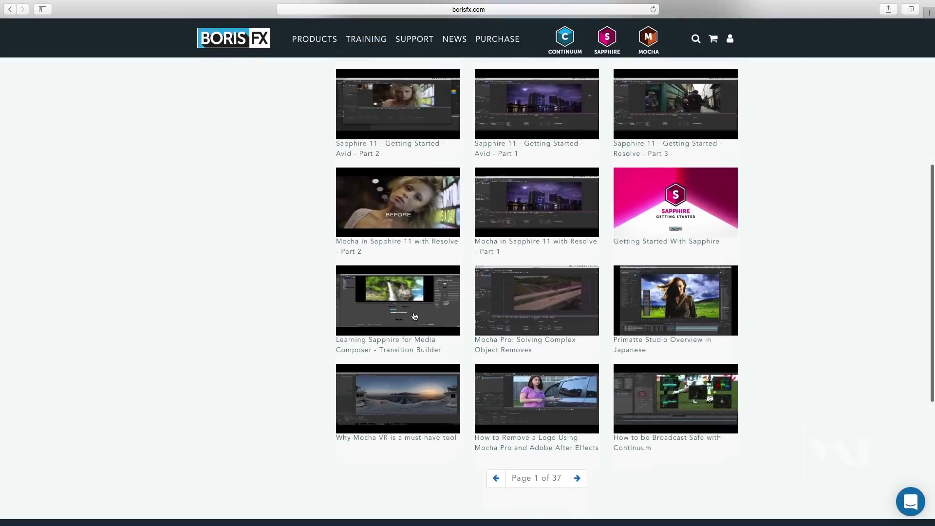
scroll(414, 316, down, 2)
scroll(414, 316, up, 4)
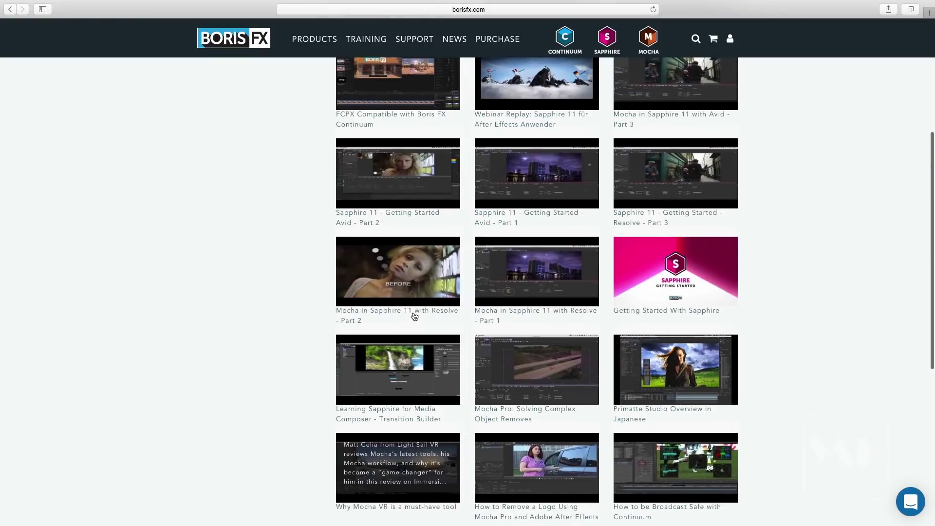
scroll(414, 316, up, 4)
scroll(414, 317, up, 1)
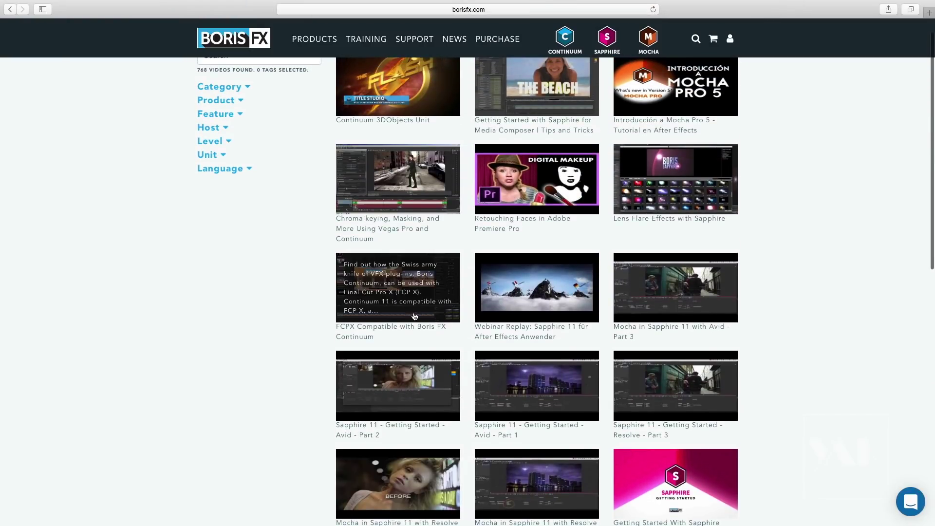
click(232, 172)
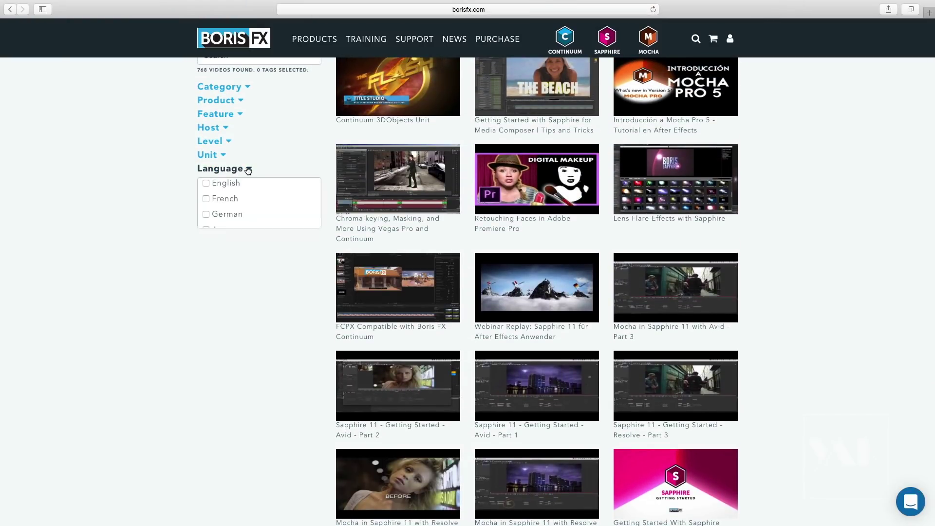
click(206, 199)
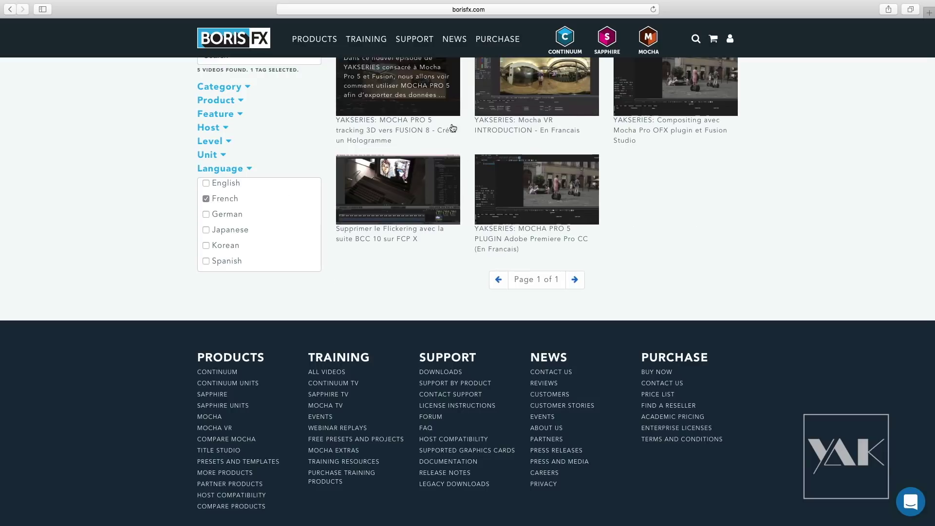
scroll(462, 156, up, 1)
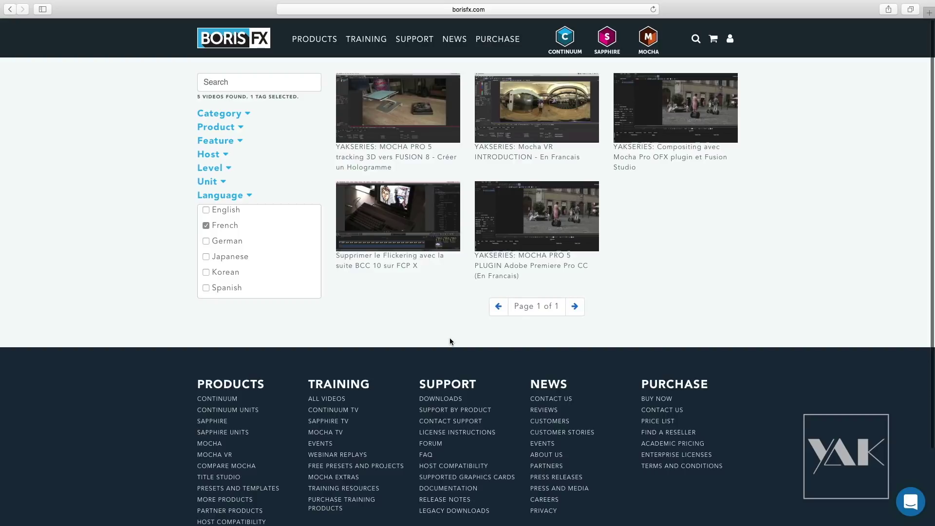